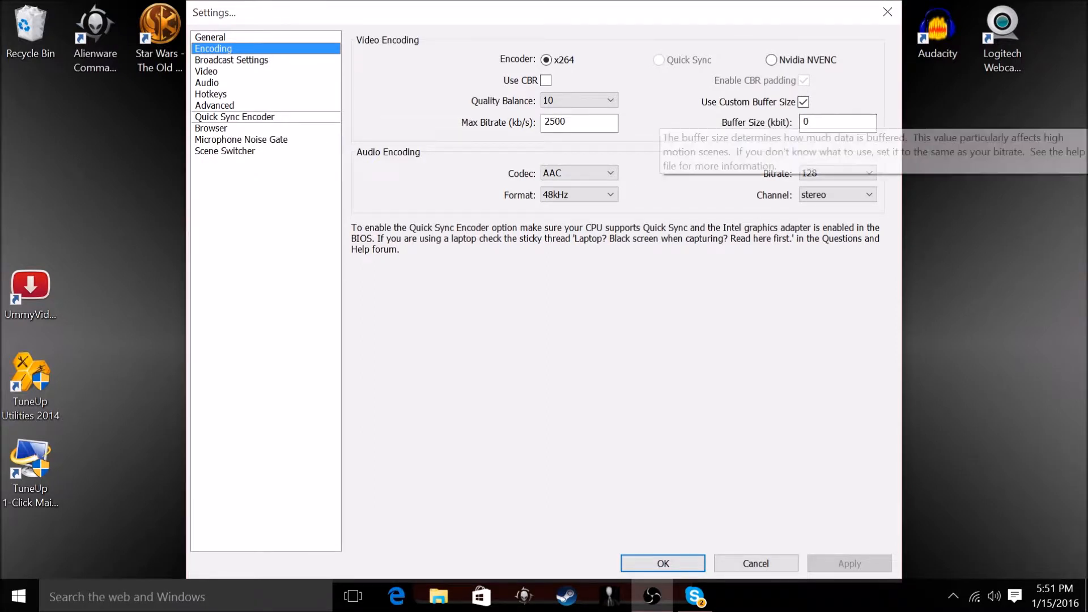
# Step: Examine the broadcast, video, audio, advanced and hotkey settings, including the output modes available for broadcasting
pyautogui.click(267, 61)
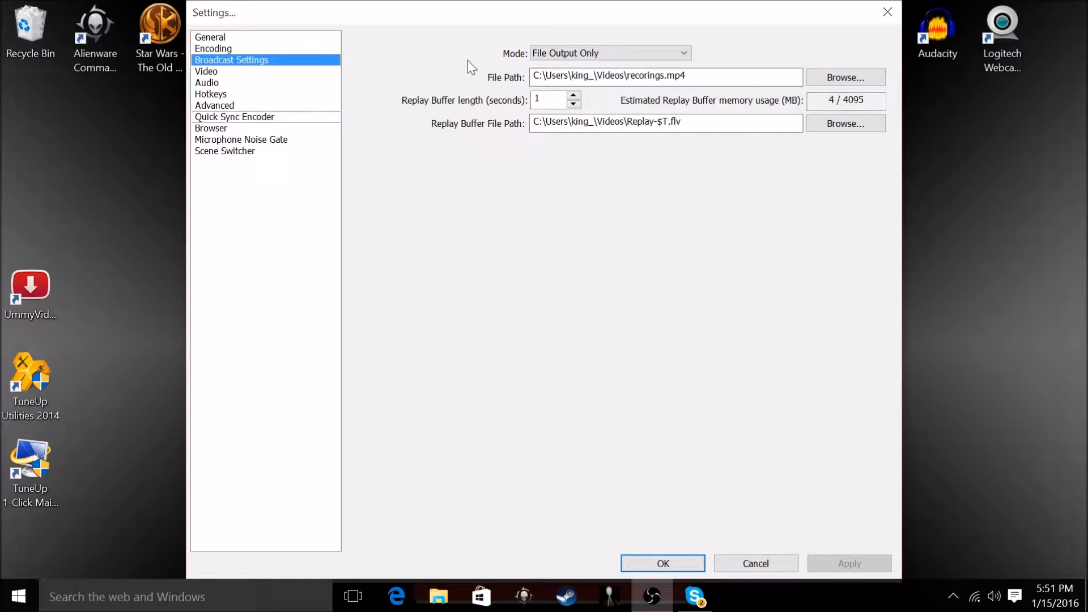
pyautogui.click(661, 48)
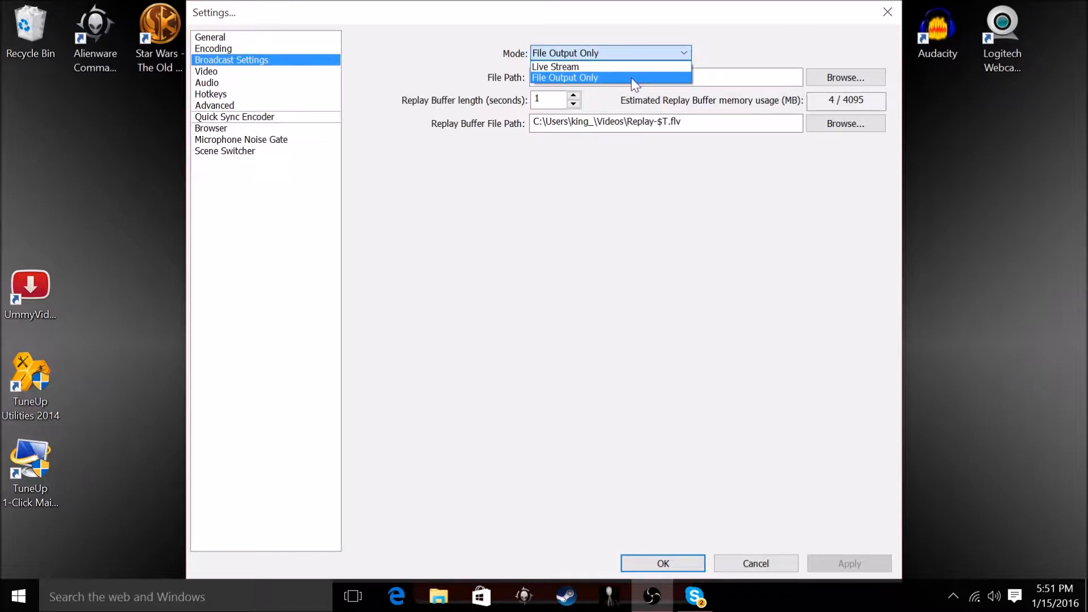
pyautogui.click(773, 46)
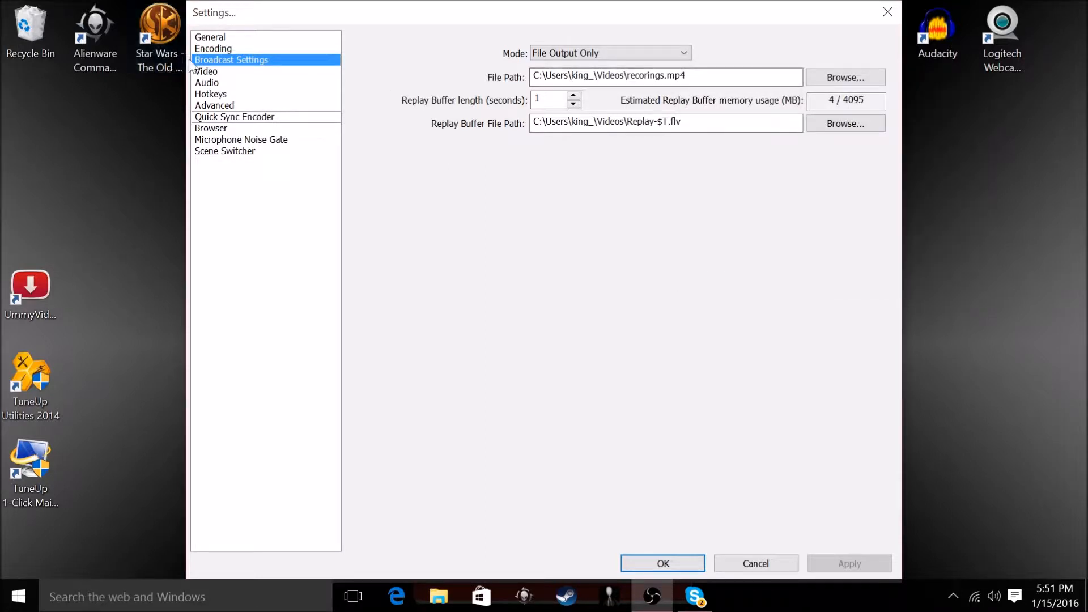
pyautogui.click(199, 71)
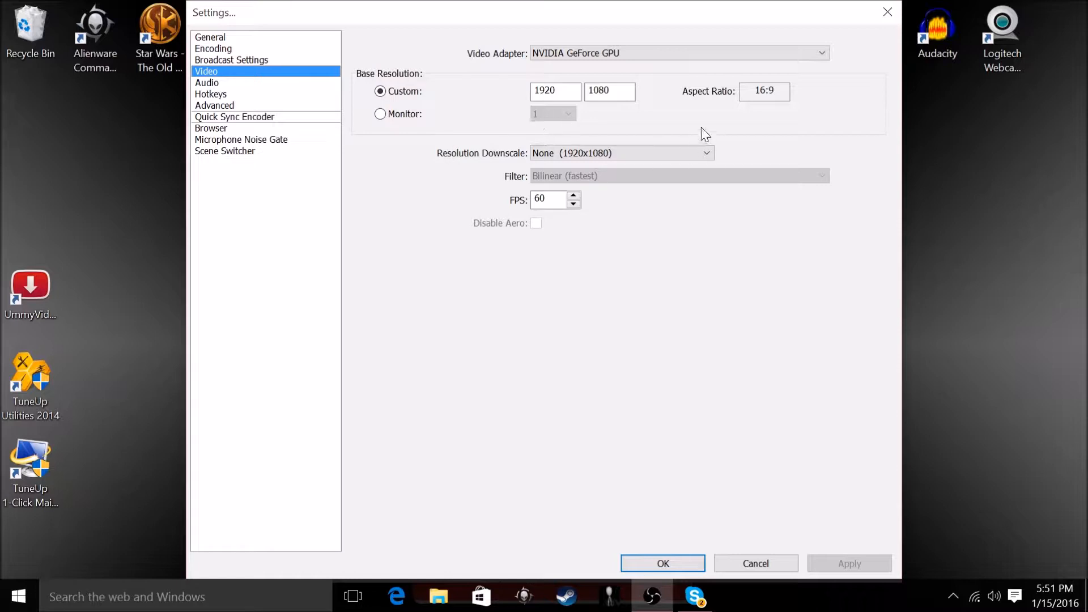
pyautogui.click(612, 91)
pyautogui.click(247, 84)
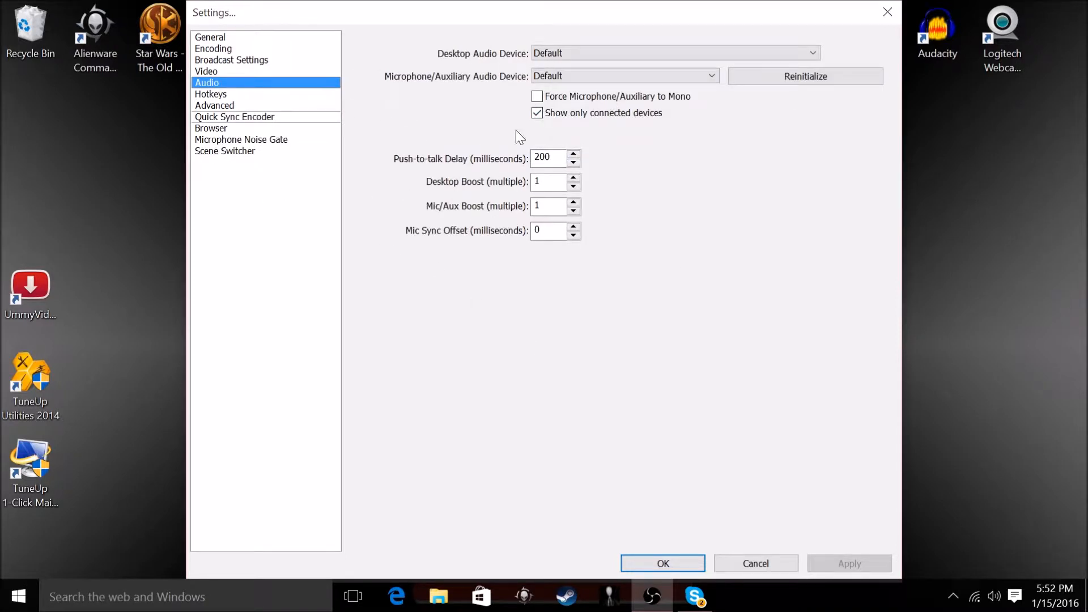
pyautogui.click(238, 105)
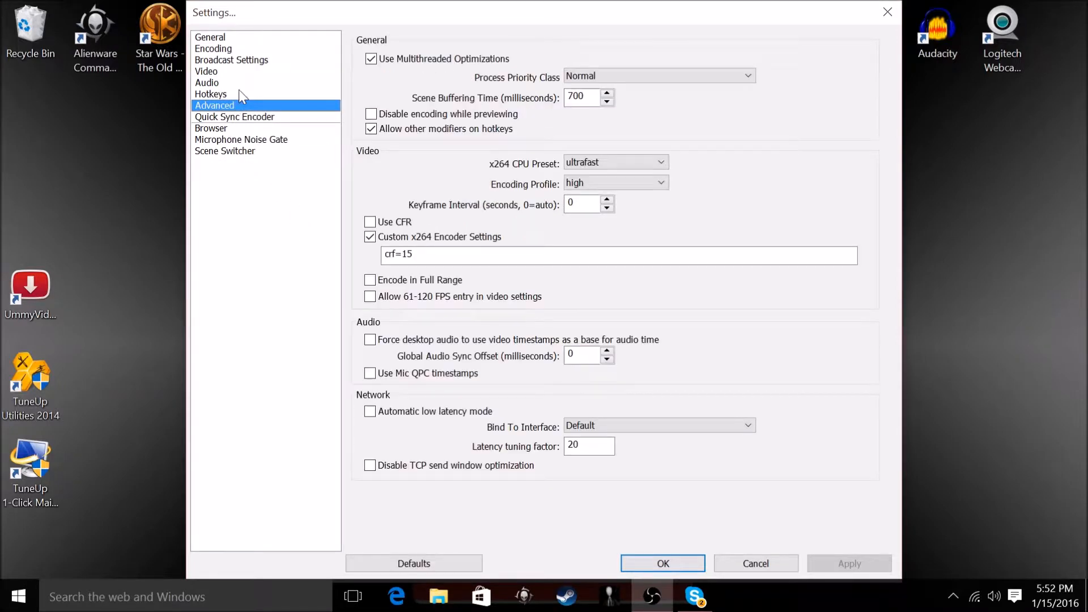
pyautogui.click(239, 92)
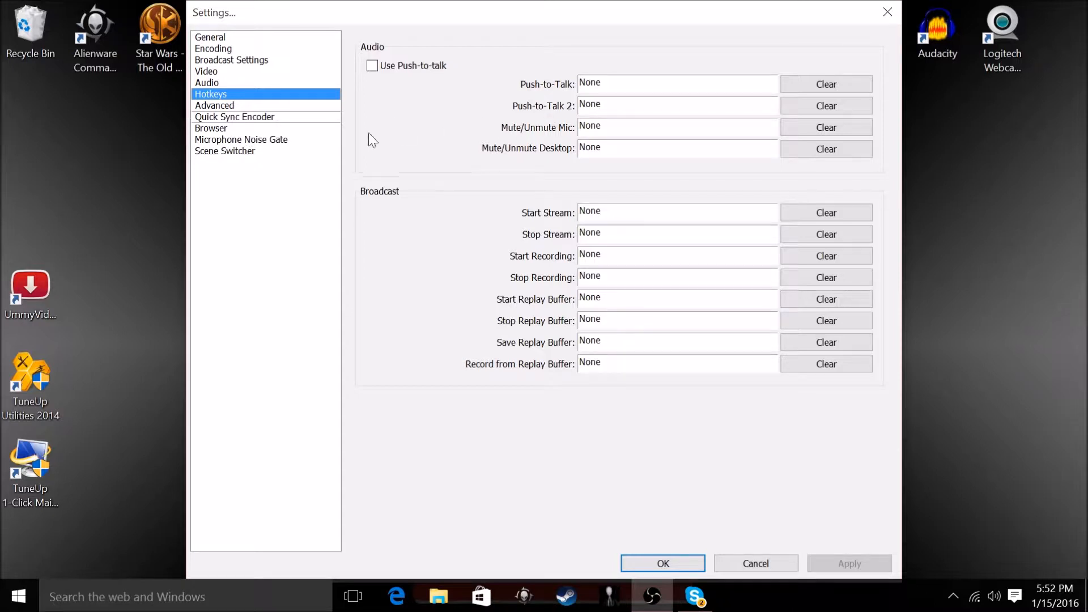
# Step: Choose the ultrafast x264 CPU preset in the advanced settings, accept the warning, and discard the change on leaving for the Quick Sync Encoder settings
pyautogui.click(218, 107)
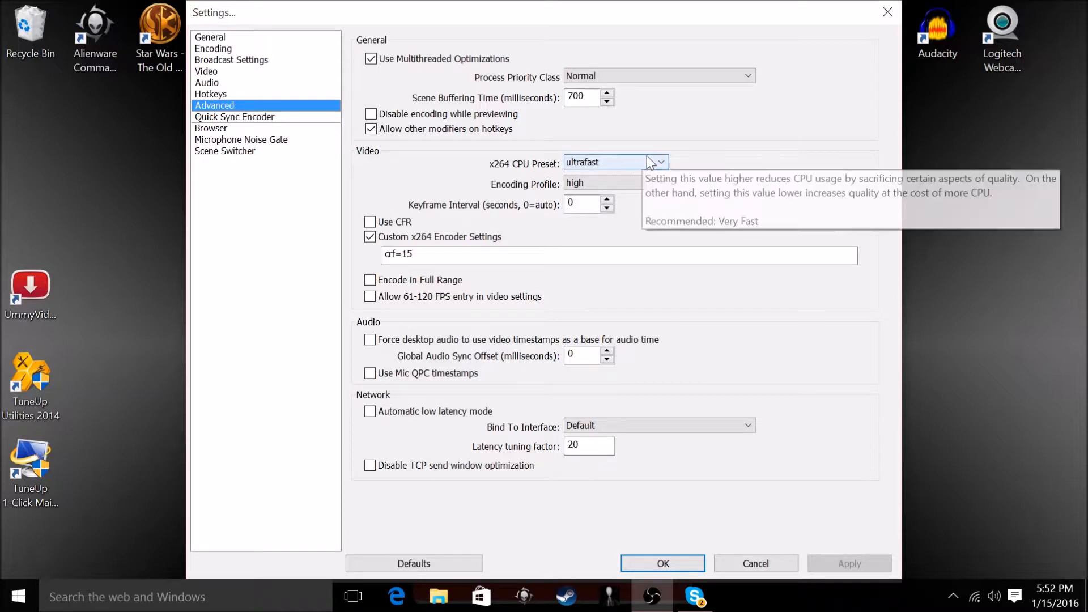
pyautogui.click(626, 162)
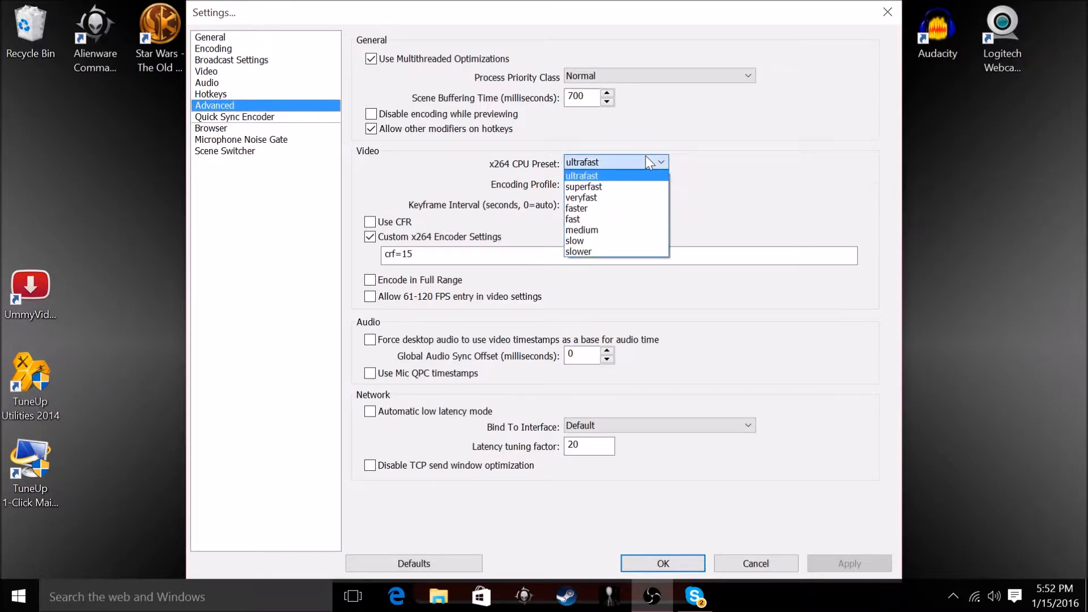
pyautogui.click(619, 177)
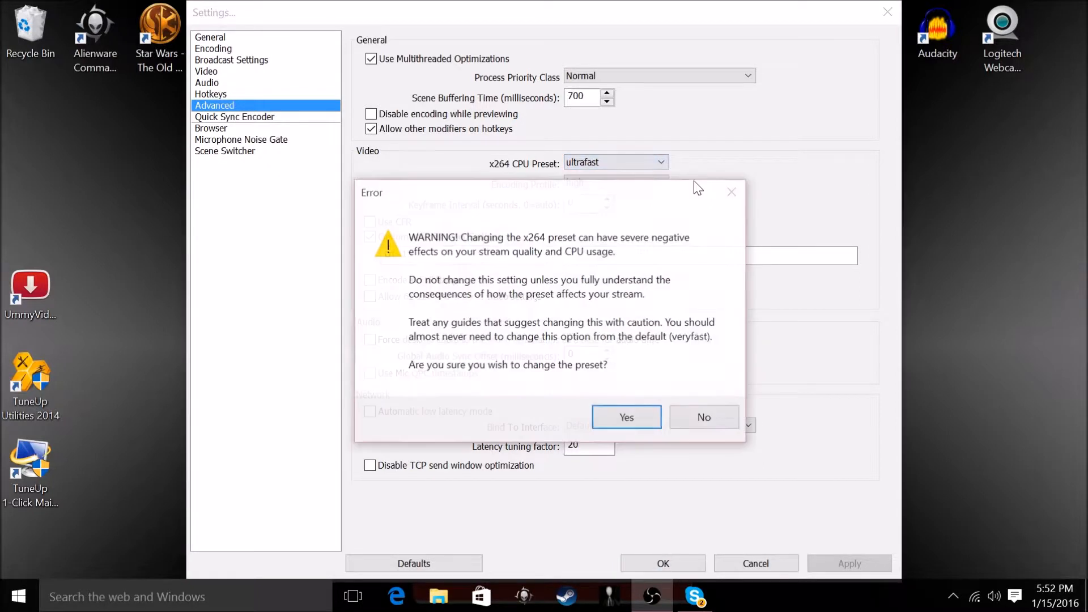
pyautogui.click(623, 413)
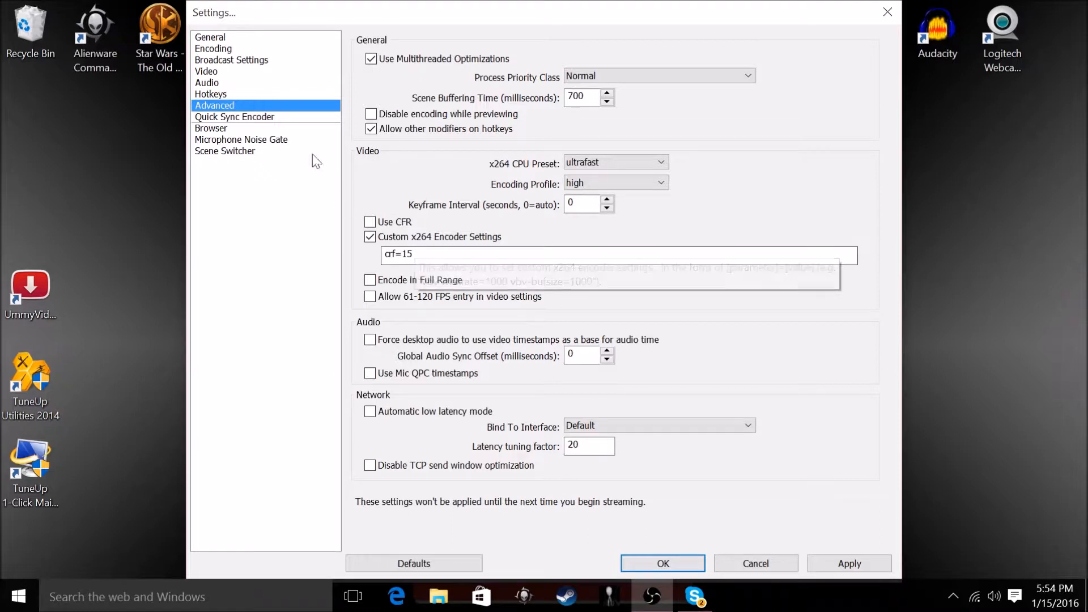
pyautogui.click(275, 117)
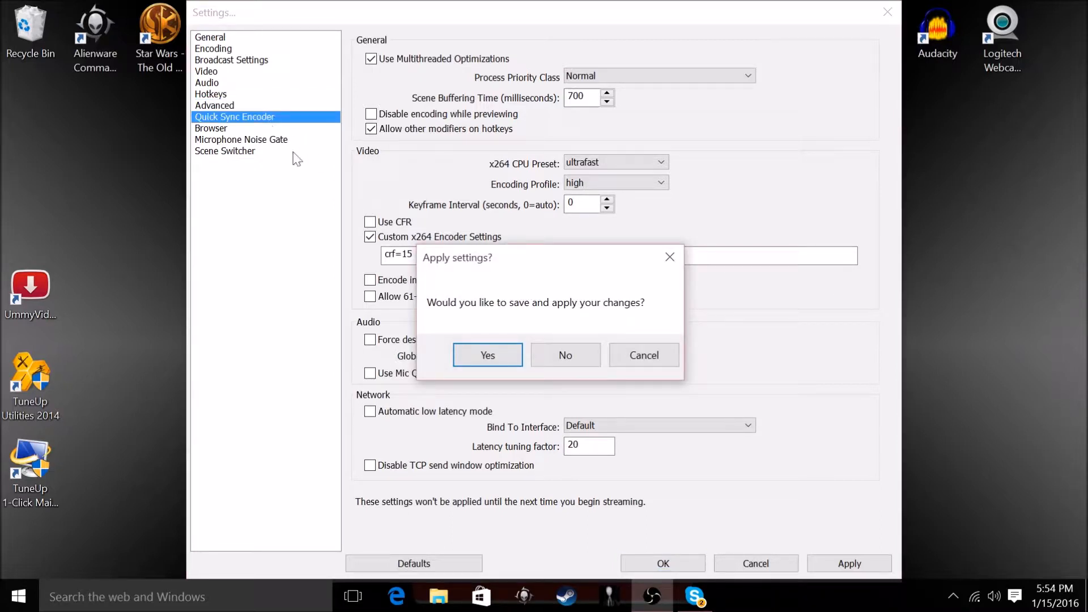
pyautogui.click(552, 358)
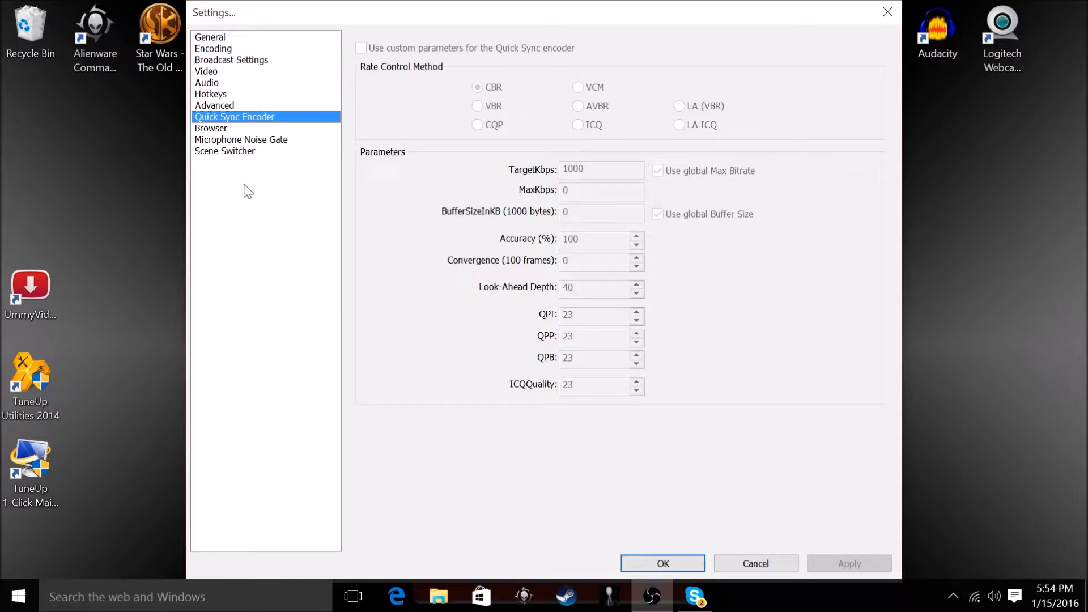
# Step: Look through the browser, microphone noise gate, scene switcher and general settings, and close the settings window
pyautogui.click(238, 130)
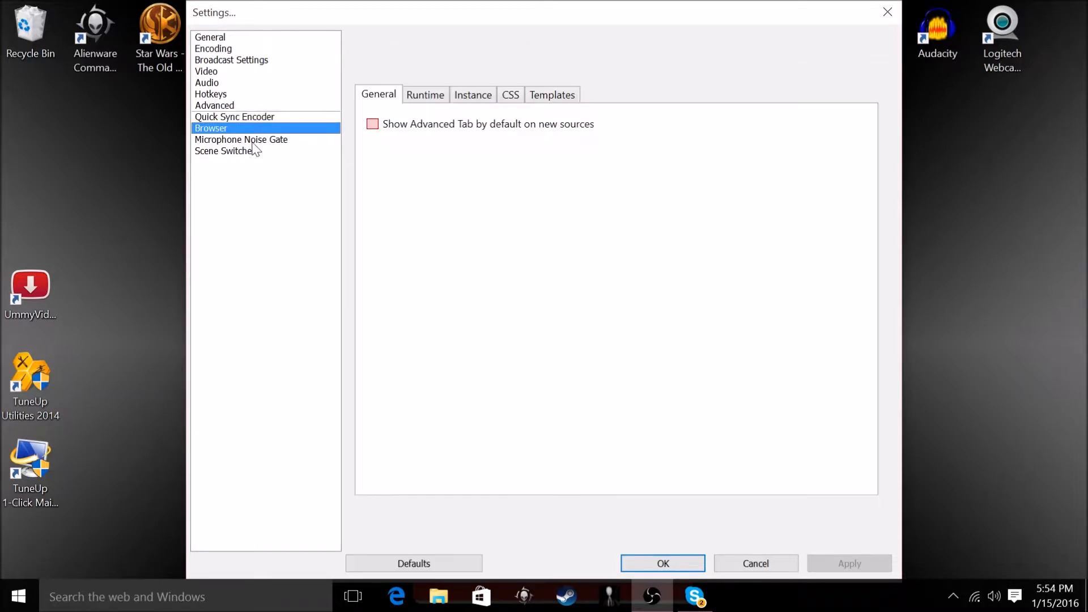
pyautogui.click(253, 141)
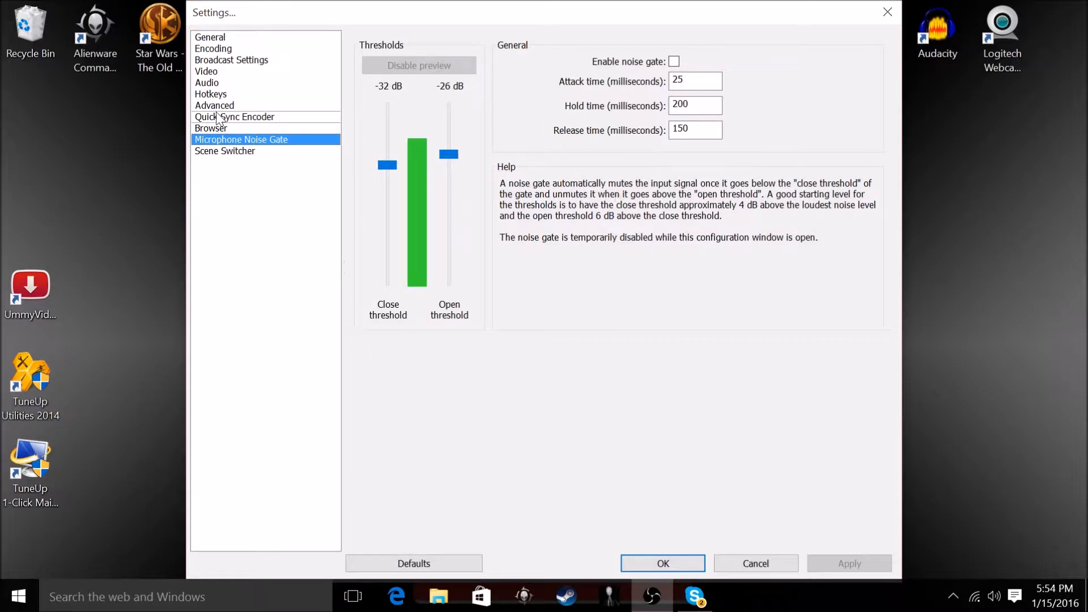
pyautogui.click(229, 152)
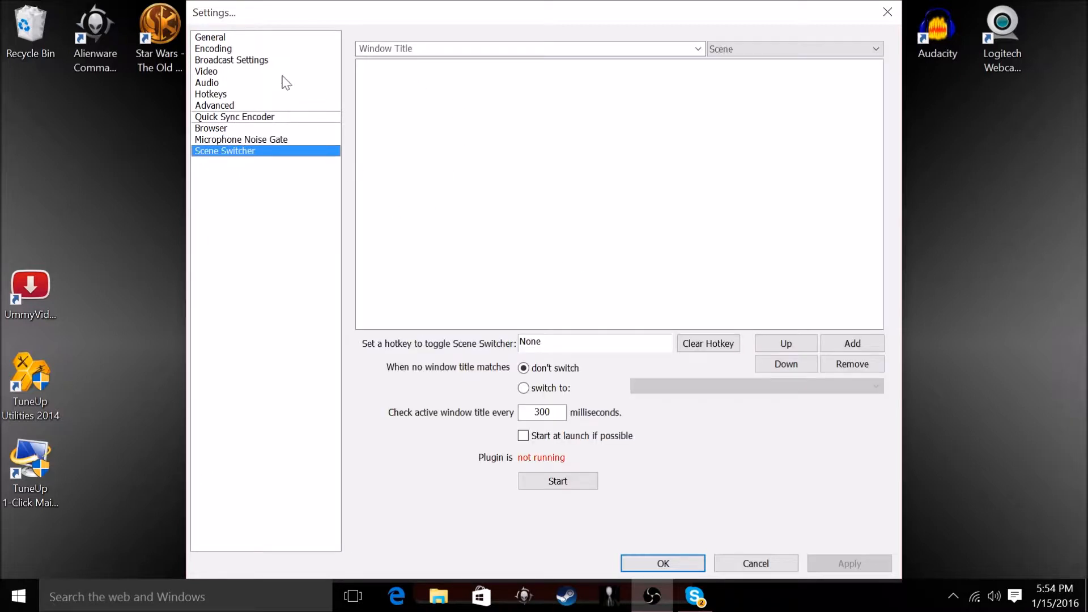
pyautogui.click(238, 38)
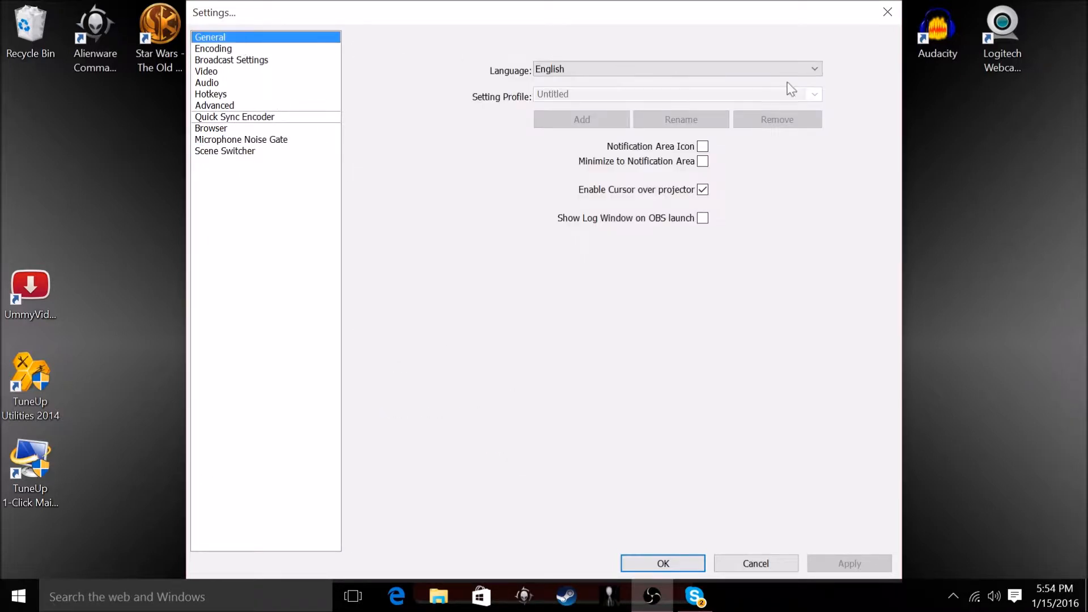
pyautogui.click(896, 10)
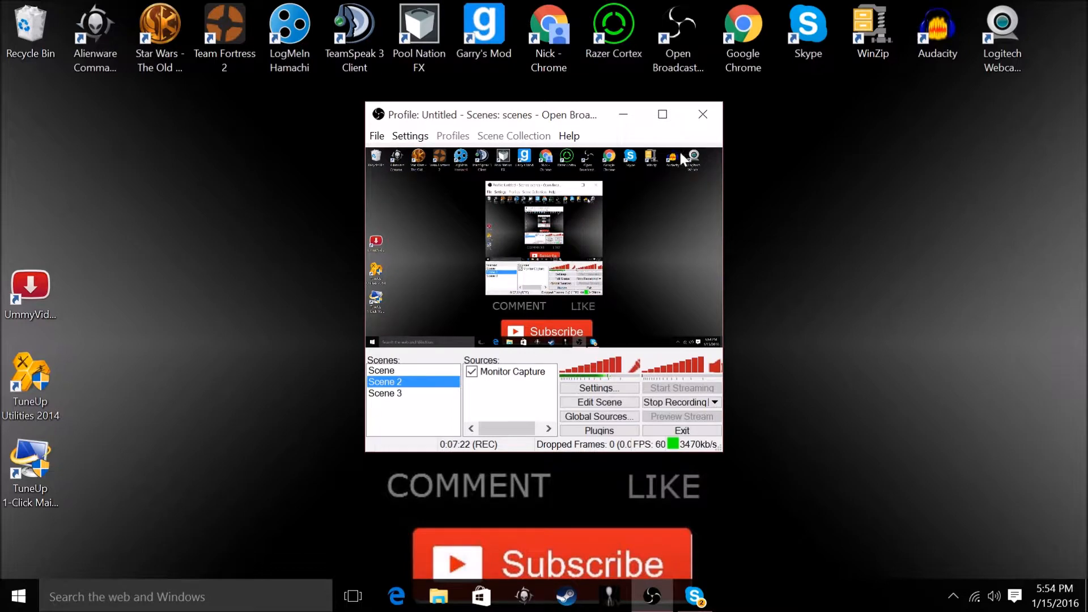
# Step: Minimize the recording software and launch Vegas Pro 13.0 (64-bit)
pyautogui.click(623, 114)
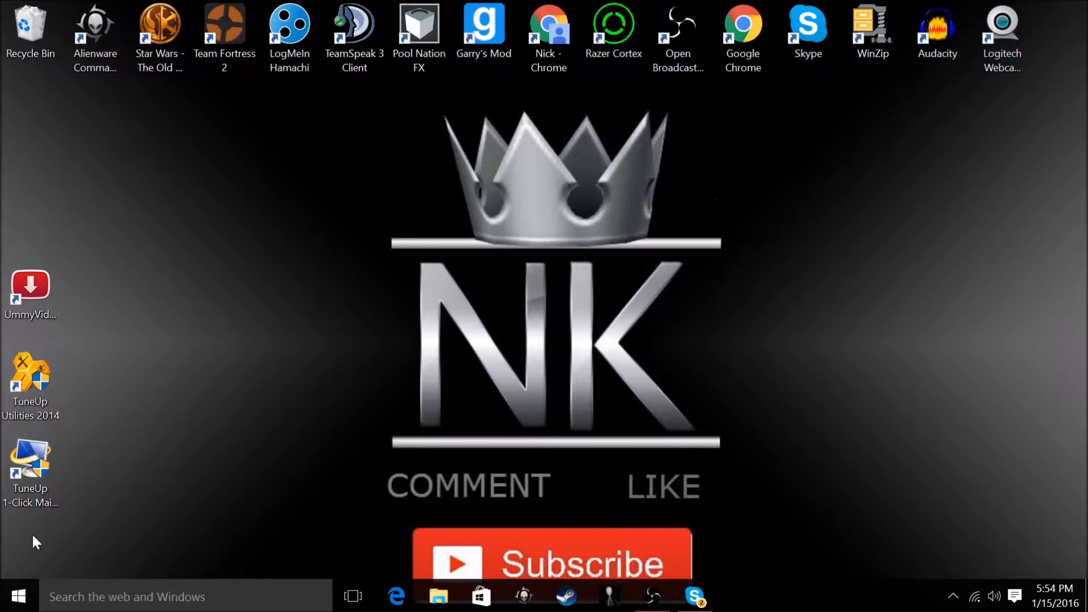
pyautogui.click(20, 600)
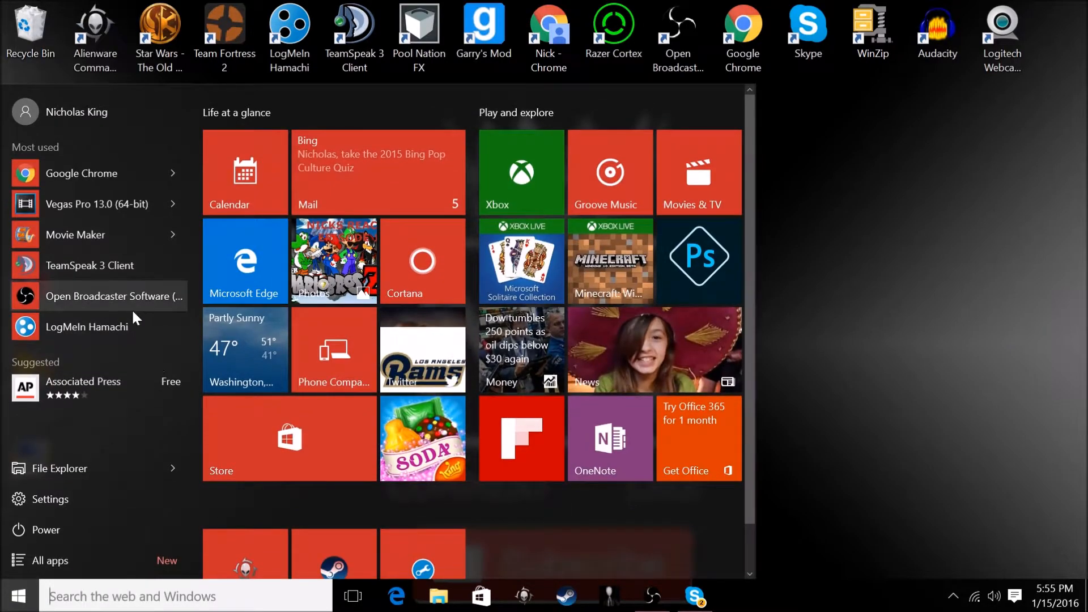
pyautogui.click(118, 209)
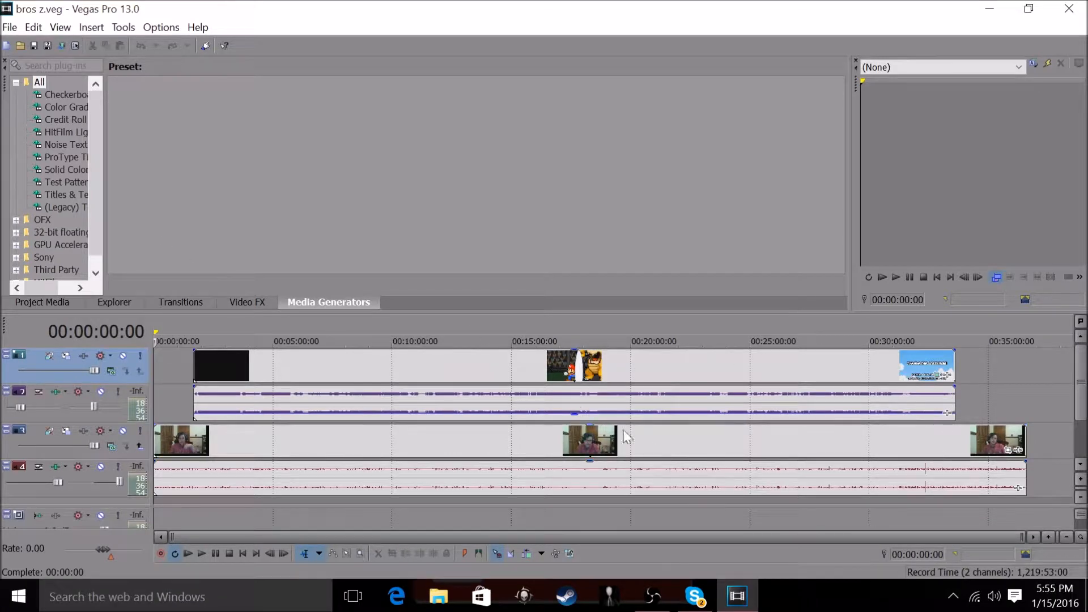
# Step: Examine the editing commands available for the webcam video event, such as splitting, trimming and creating a subclip
pyautogui.click(370, 469)
pyautogui.moveTo(370, 468); pyautogui.dragTo(396, 488)
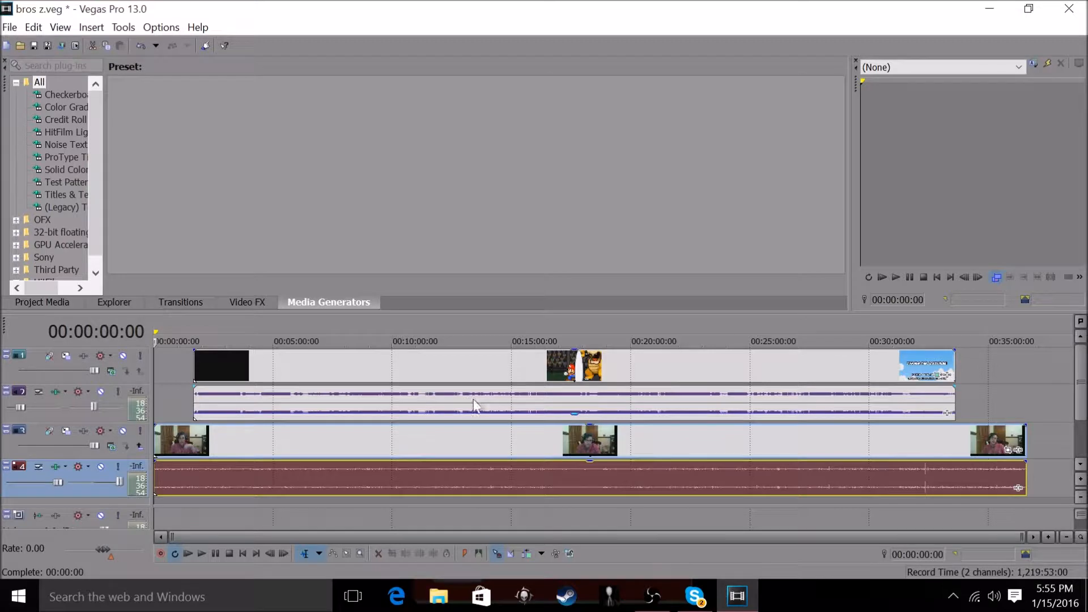
pyautogui.rightClick(685, 443)
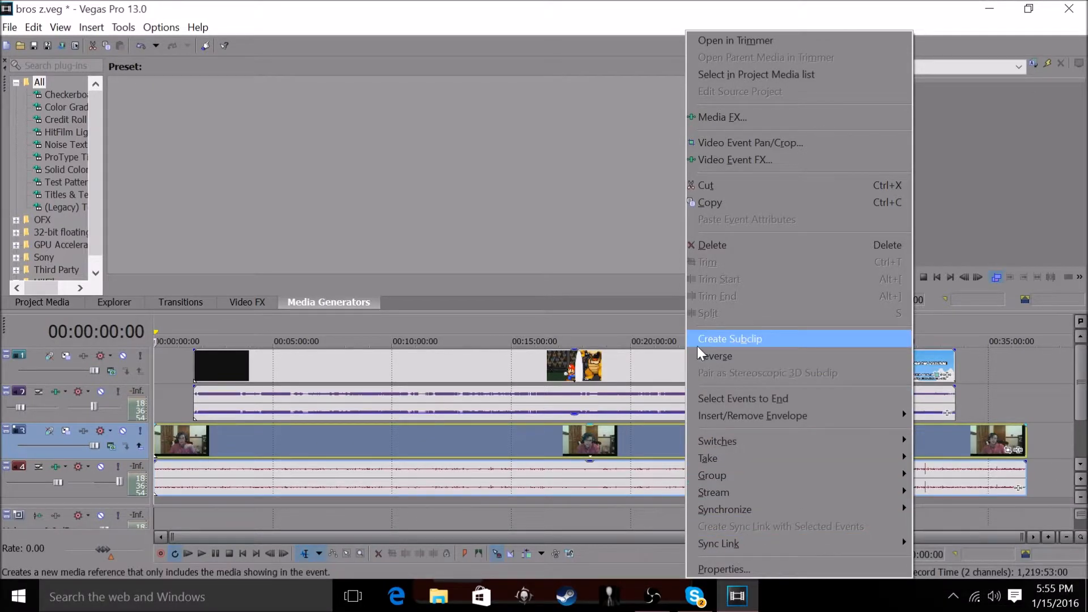
pyautogui.click(1053, 386)
pyautogui.rightClick(688, 436)
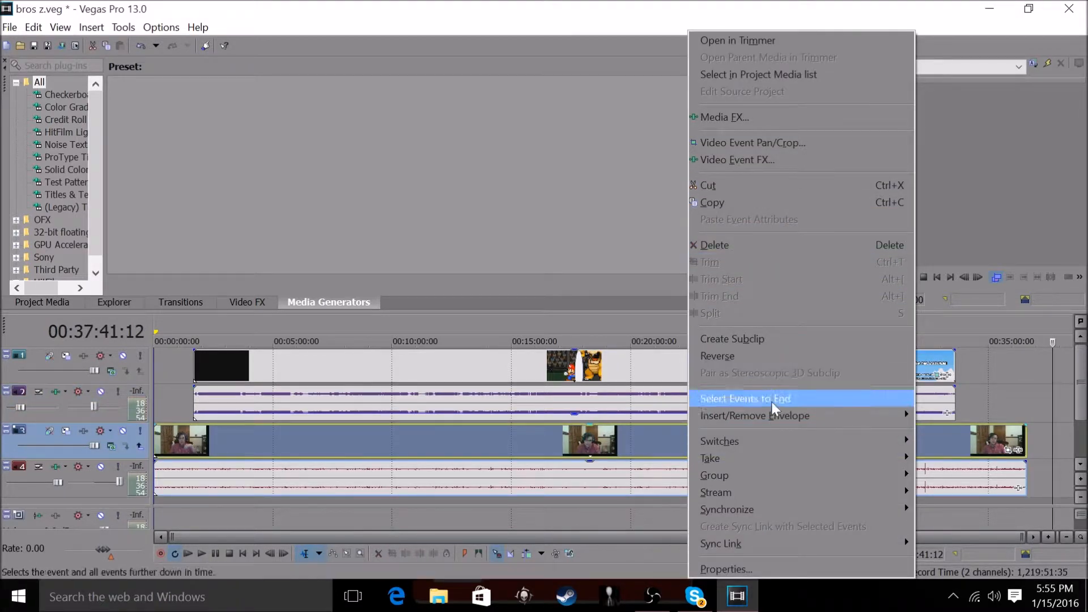
pyautogui.moveTo(766, 513)
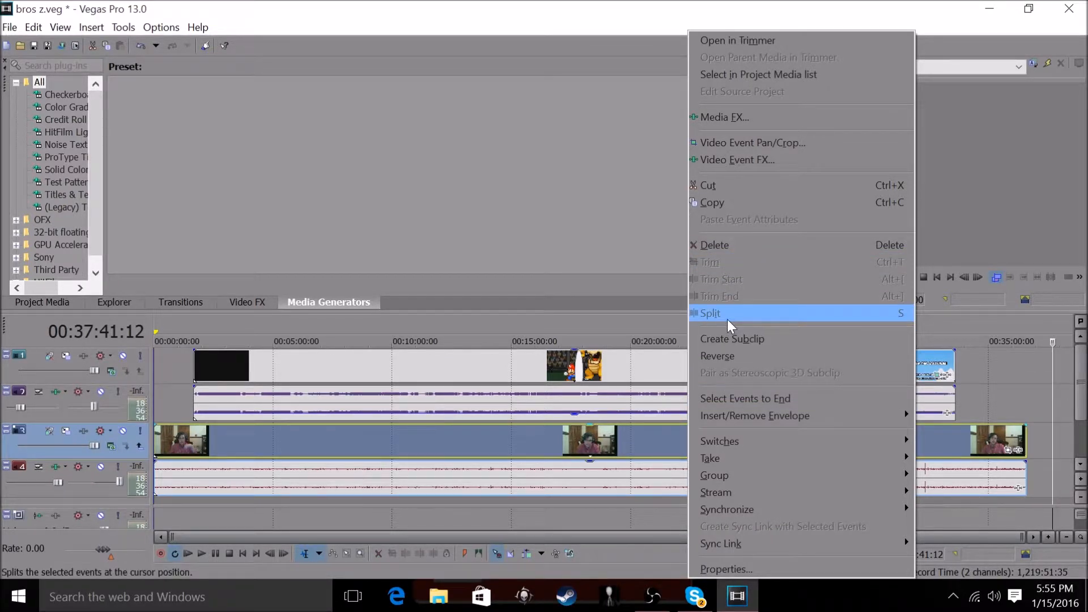
pyautogui.click(369, 442)
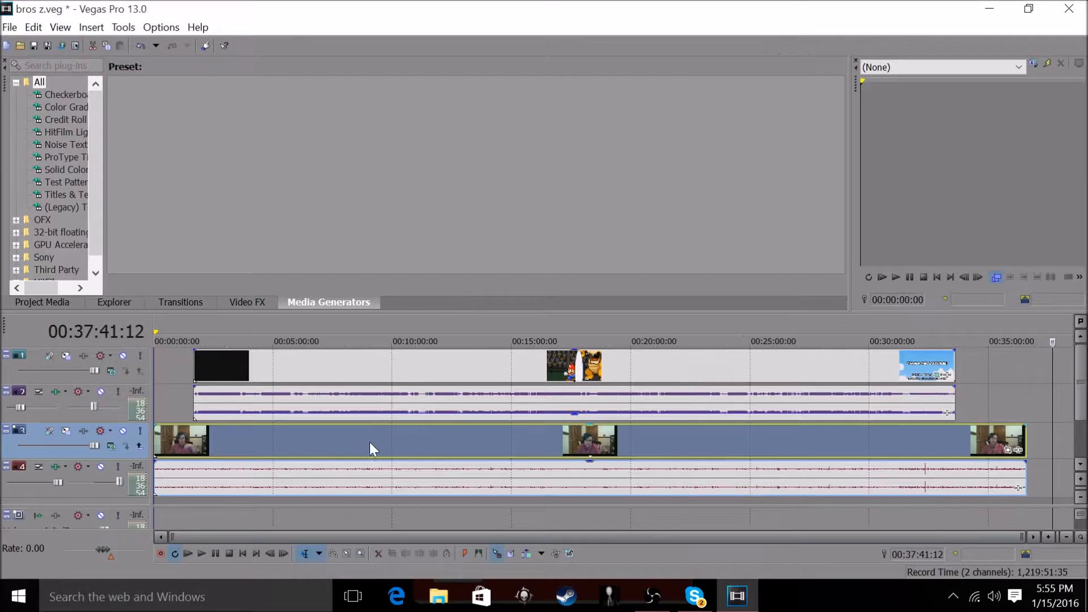
pyautogui.rightClick(302, 453)
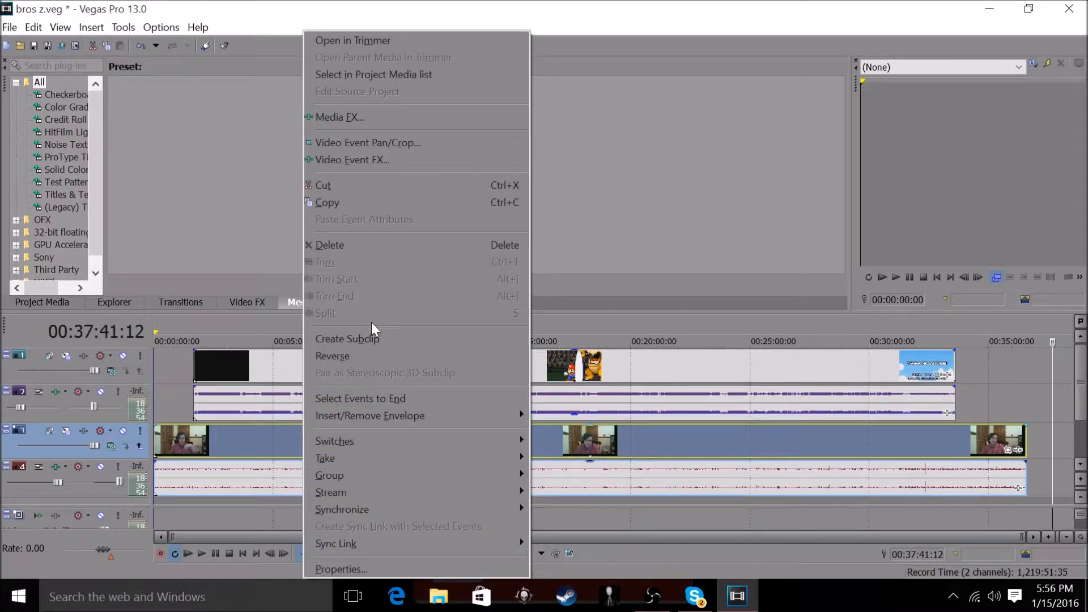
pyautogui.click(162, 431)
pyautogui.rightClick(162, 431)
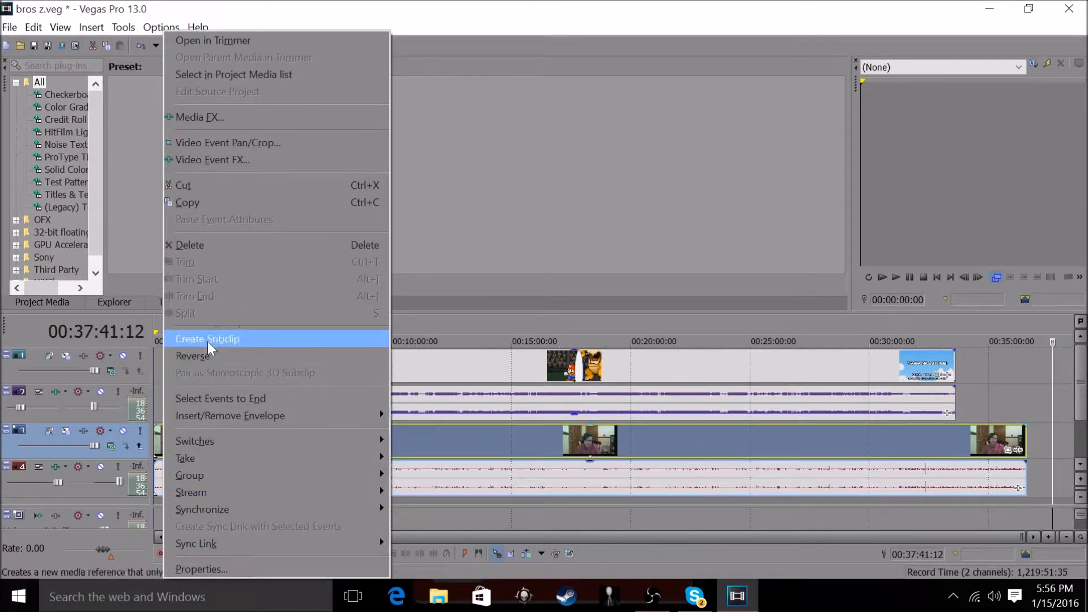
pyautogui.click(327, 296)
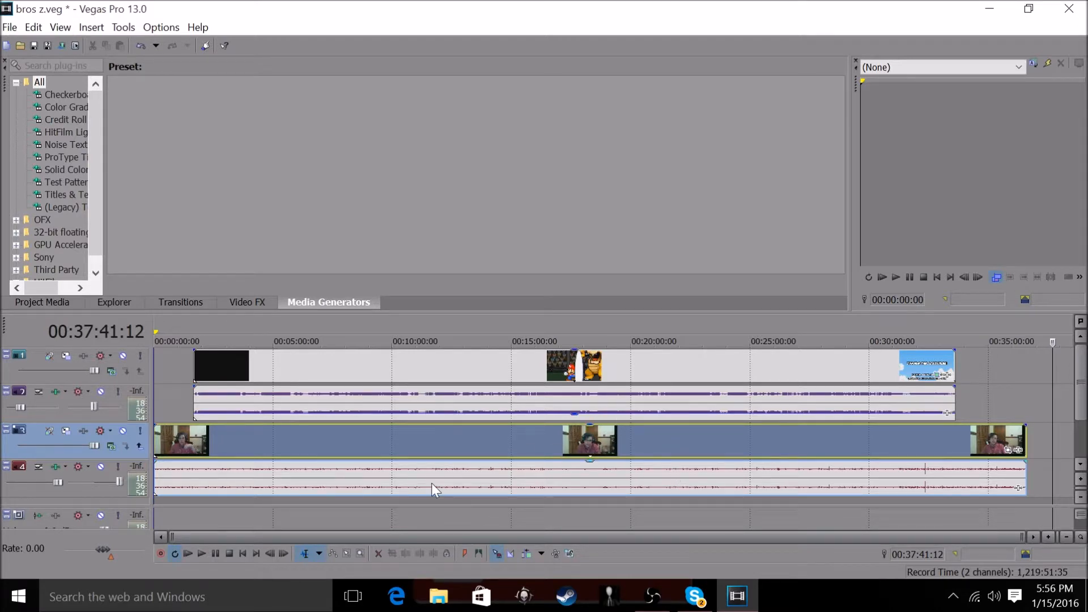
# Step: Delete the webcam clip and the gameplay clip, together with their audio, from the timeline
pyautogui.rightClick(564, 434)
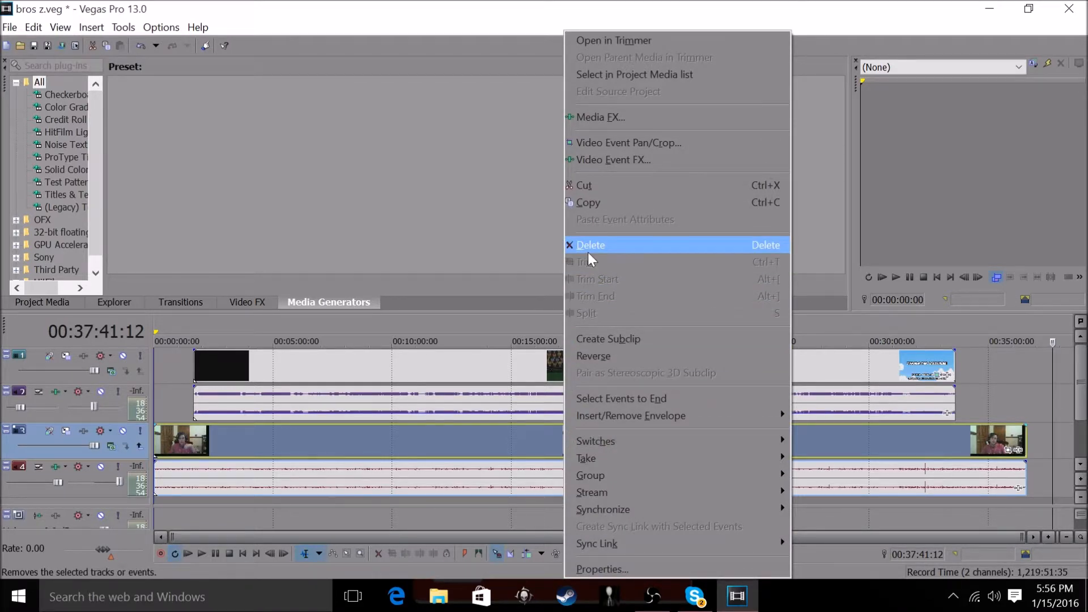
pyautogui.click(601, 245)
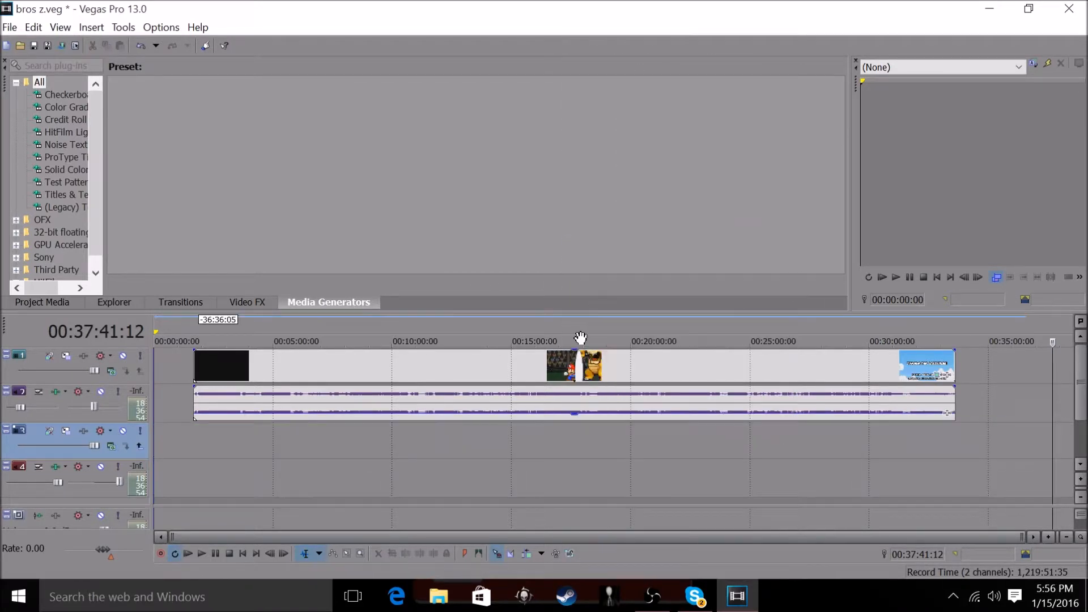
pyautogui.click(550, 401)
pyautogui.rightClick(550, 402)
pyautogui.click(595, 262)
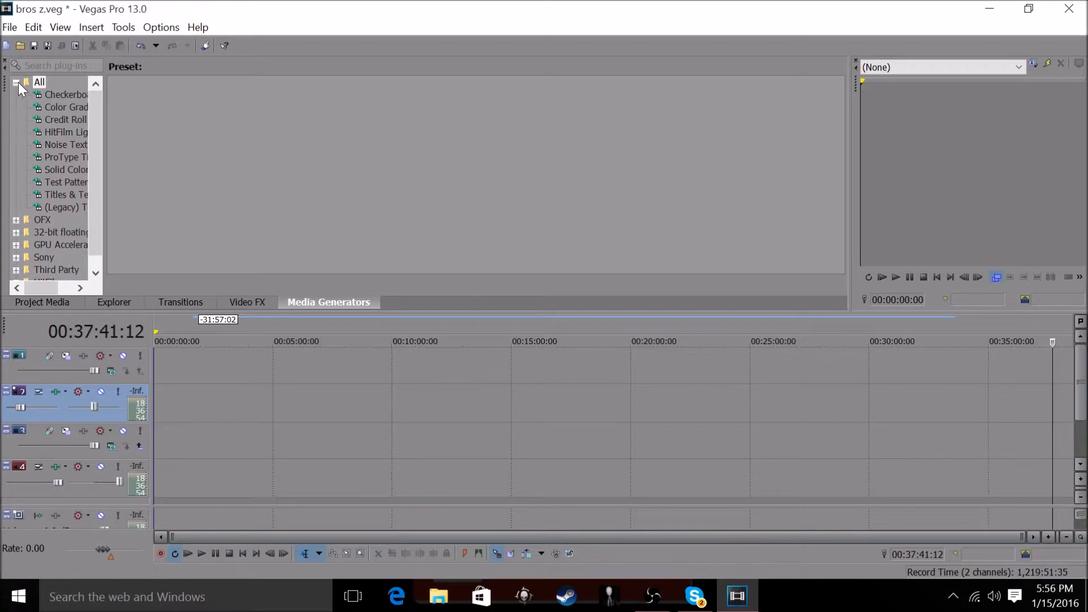
# Step: Import the recorings video from the Videos folder with project video settings matched to it, and move it to the start of the timeline
pyautogui.click(21, 46)
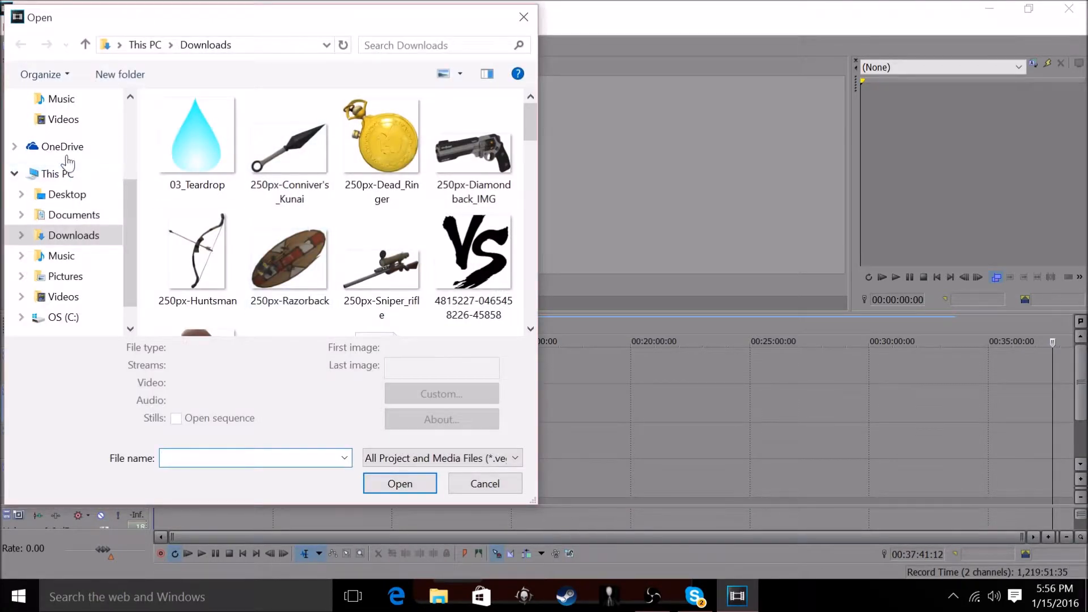
pyautogui.click(523, 16)
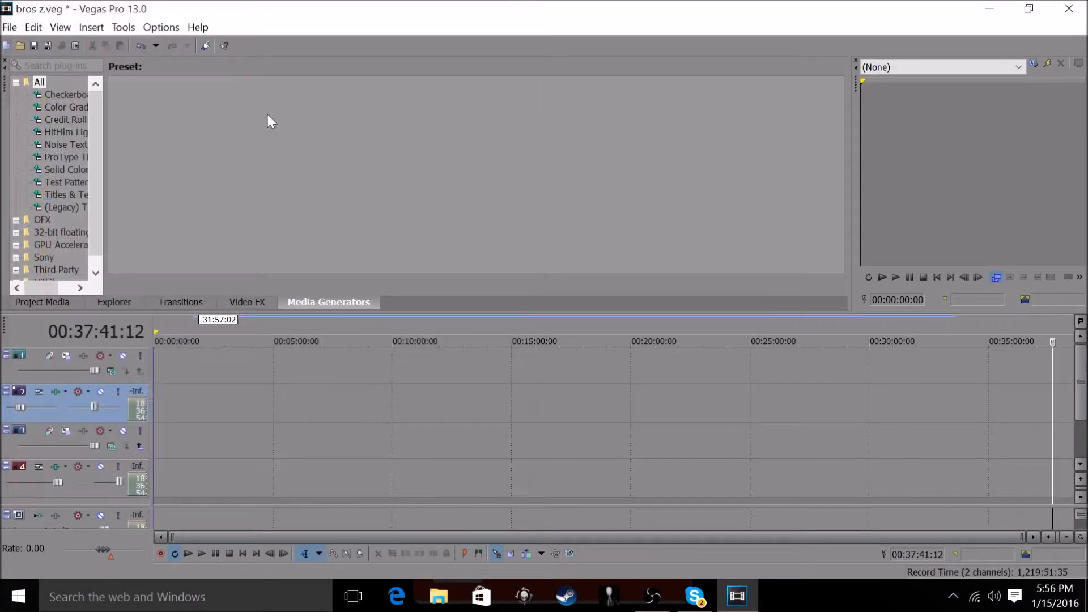
pyautogui.click(22, 45)
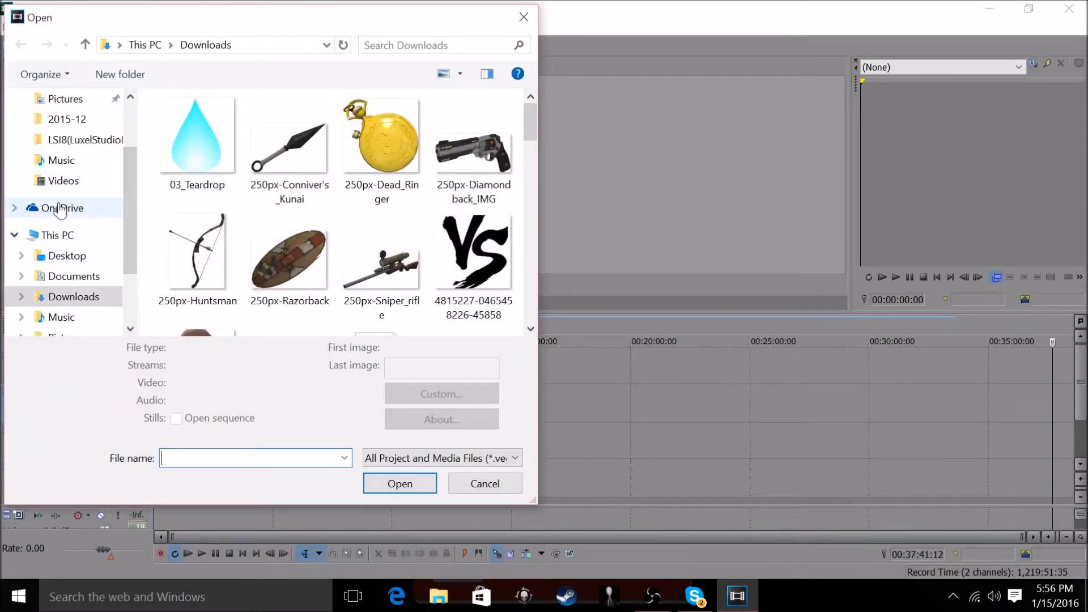
pyautogui.click(64, 181)
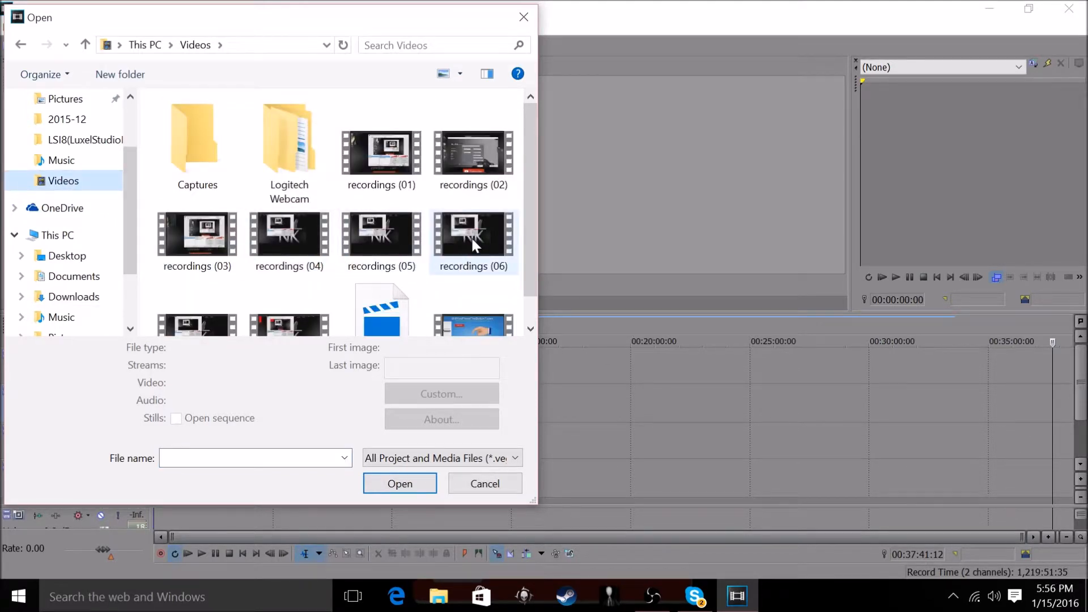
pyautogui.scroll(-1, 472, 239)
pyautogui.click(485, 332)
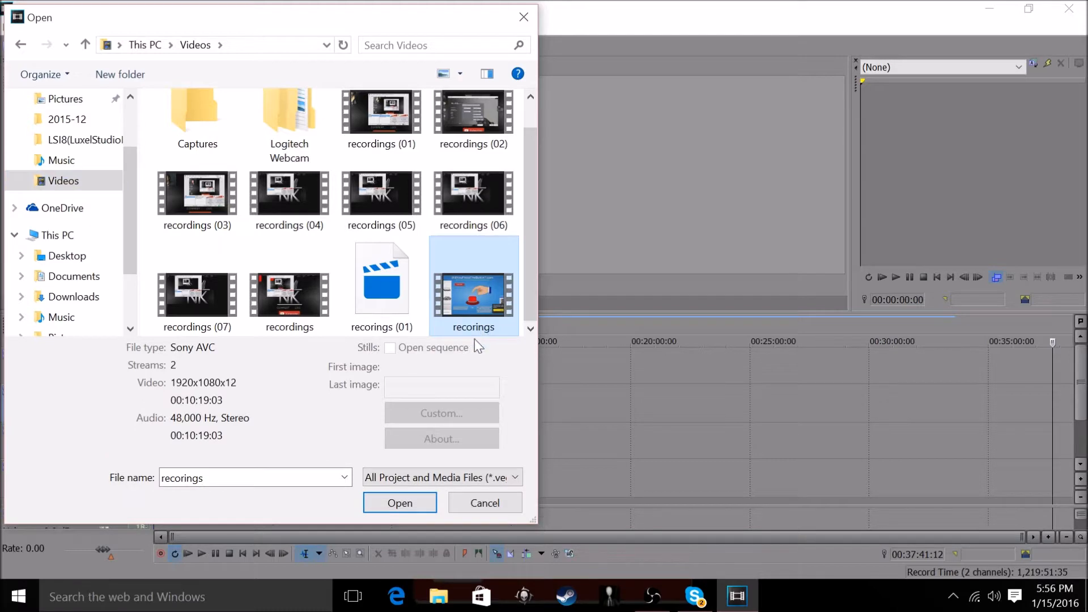
pyautogui.click(394, 503)
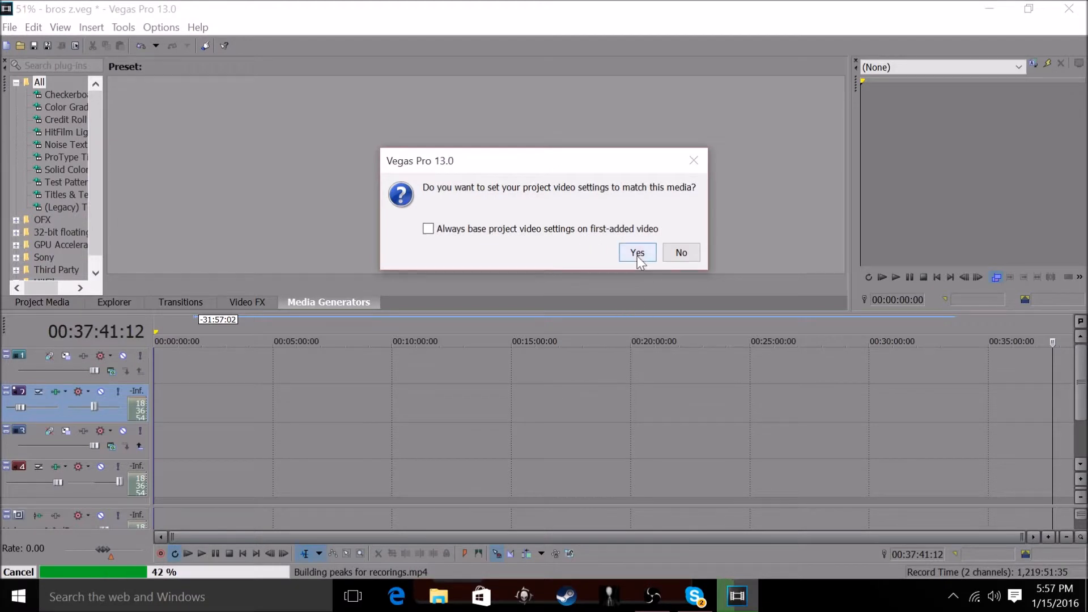
pyautogui.click(636, 252)
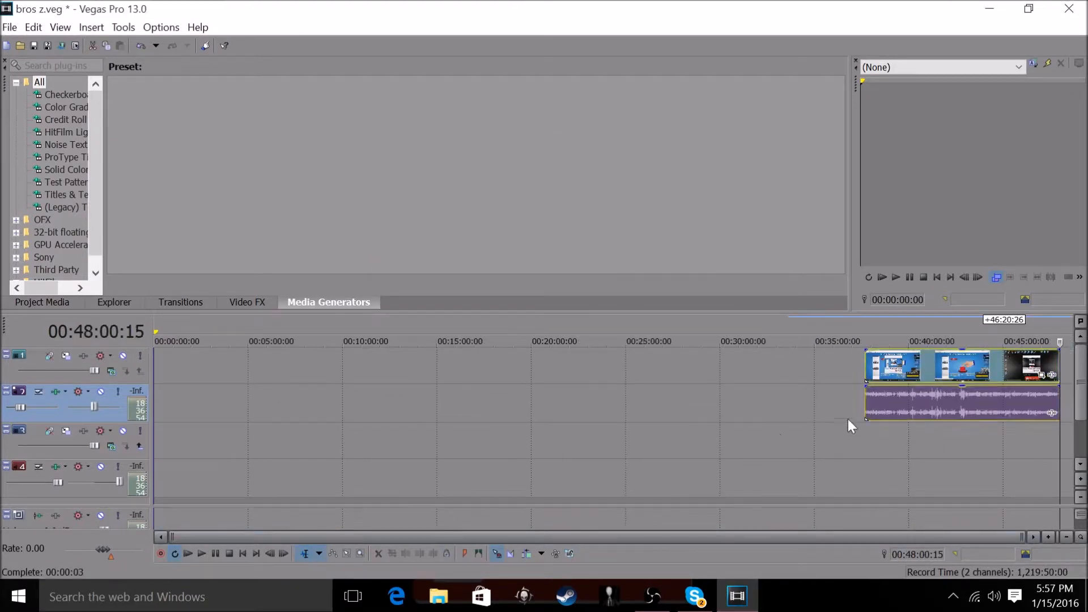
pyautogui.moveTo(978, 374); pyautogui.dragTo(205, 365)
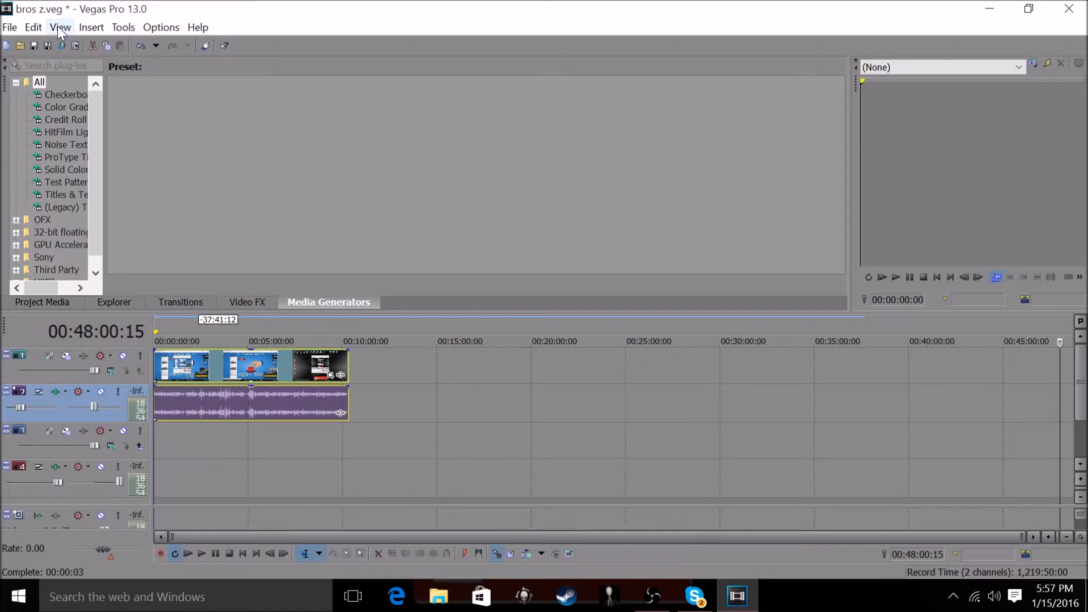
# Step: Show the Video Preview window, enlarge it and move it clear of the clip on the timeline
pyautogui.click(34, 29)
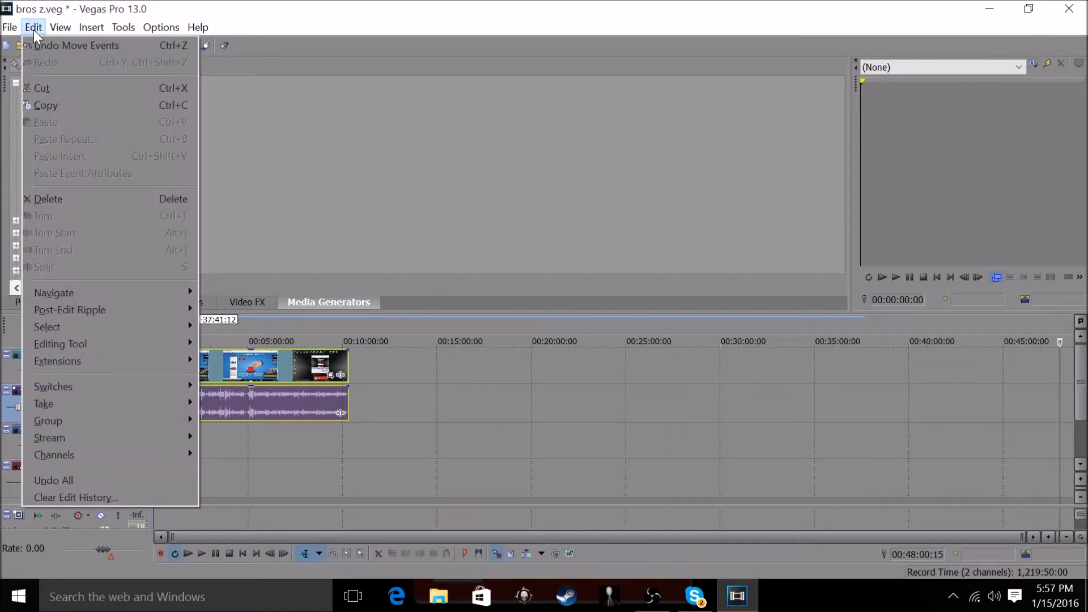
pyautogui.moveTo(59, 23)
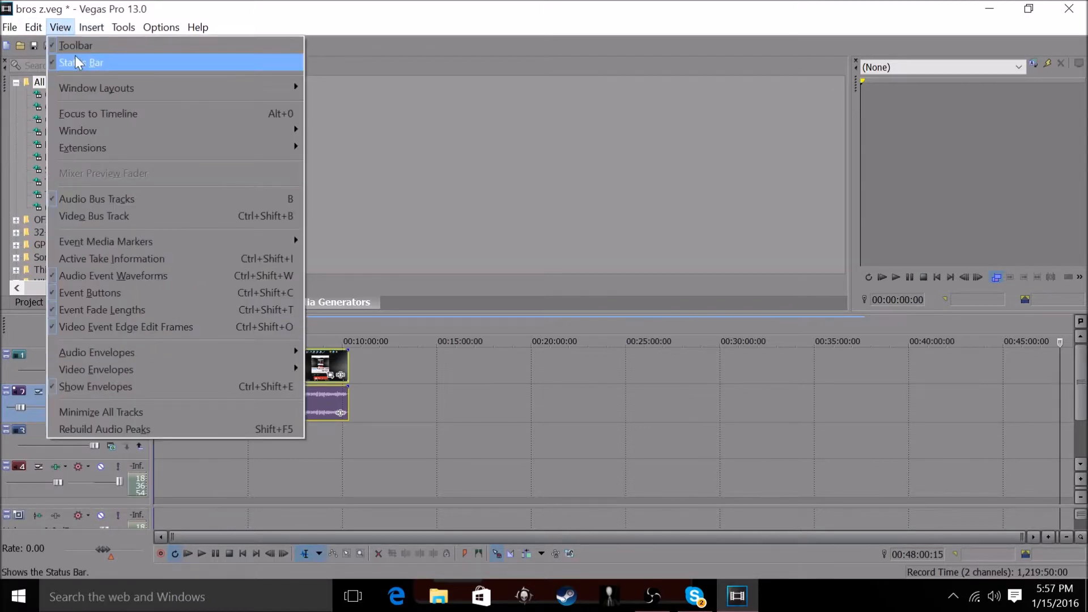
pyautogui.press('Right')
pyautogui.press('Right')
pyautogui.press('Right')
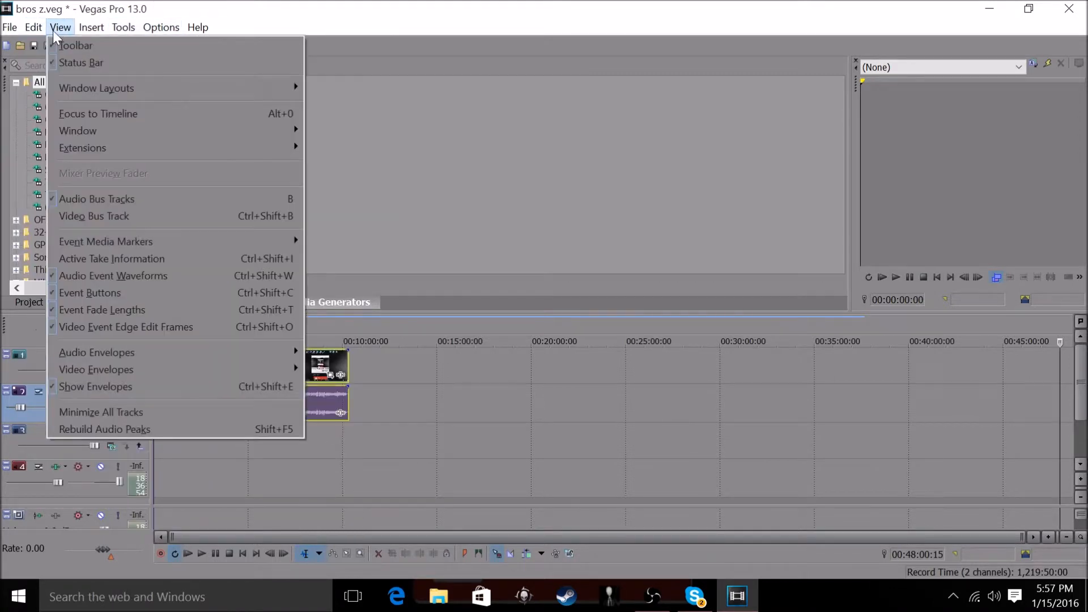
pyautogui.moveTo(63, 96)
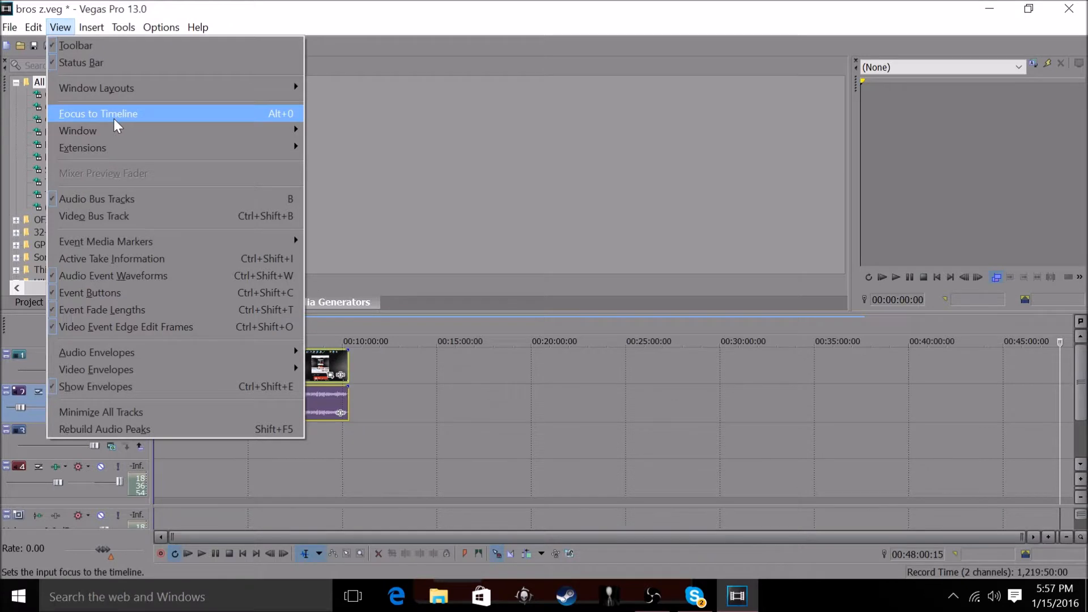
pyautogui.moveTo(120, 141)
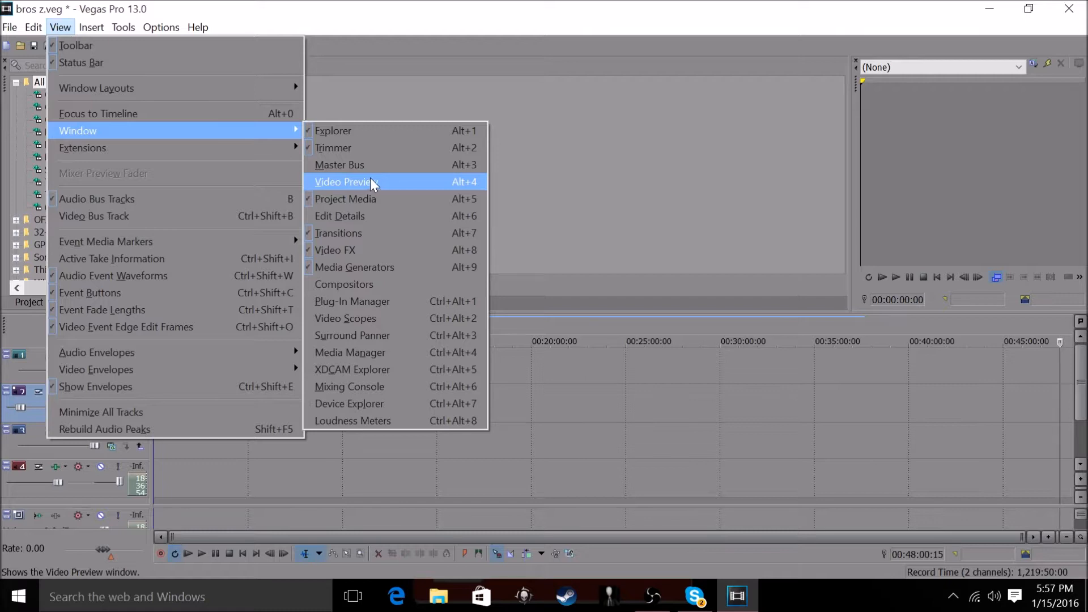
pyautogui.click(625, 94)
pyautogui.hotkey('alt', '4')
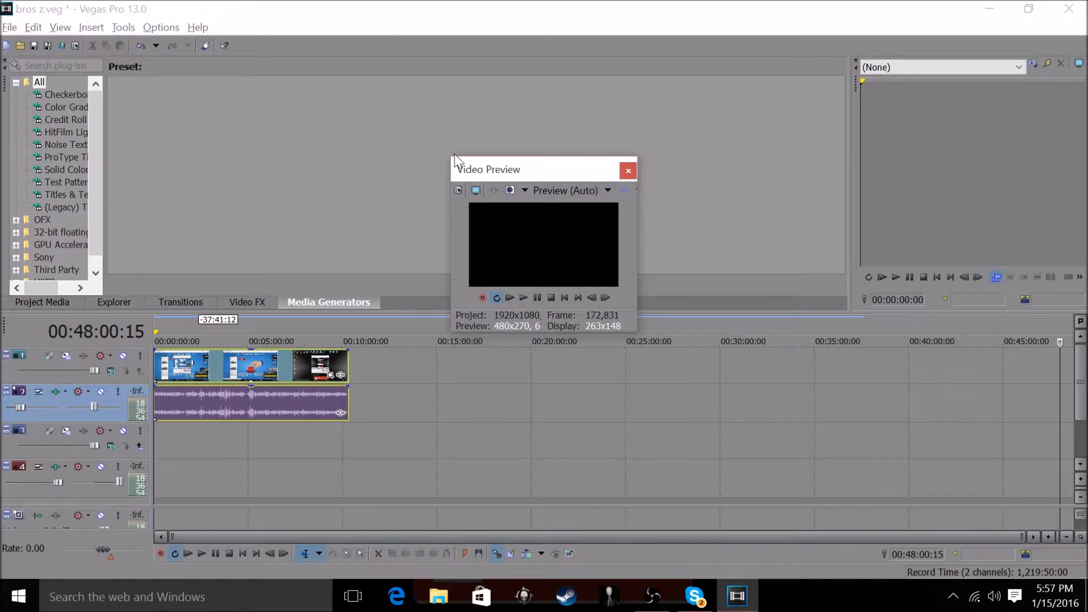
pyautogui.moveTo(447, 155); pyautogui.dragTo(149, 1)
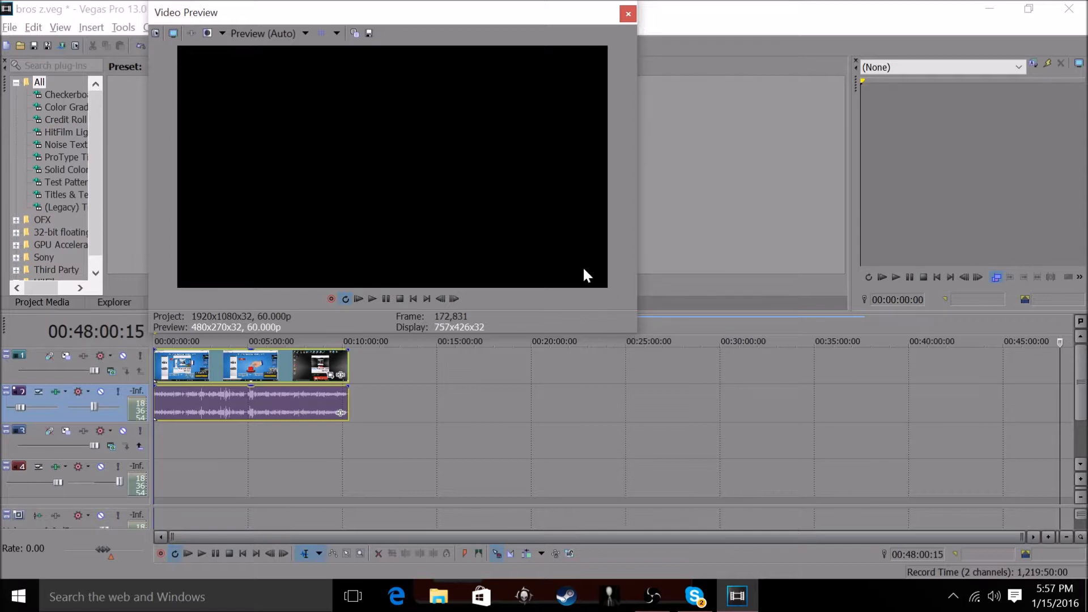
pyautogui.moveTo(581, 11); pyautogui.dragTo(858, 64)
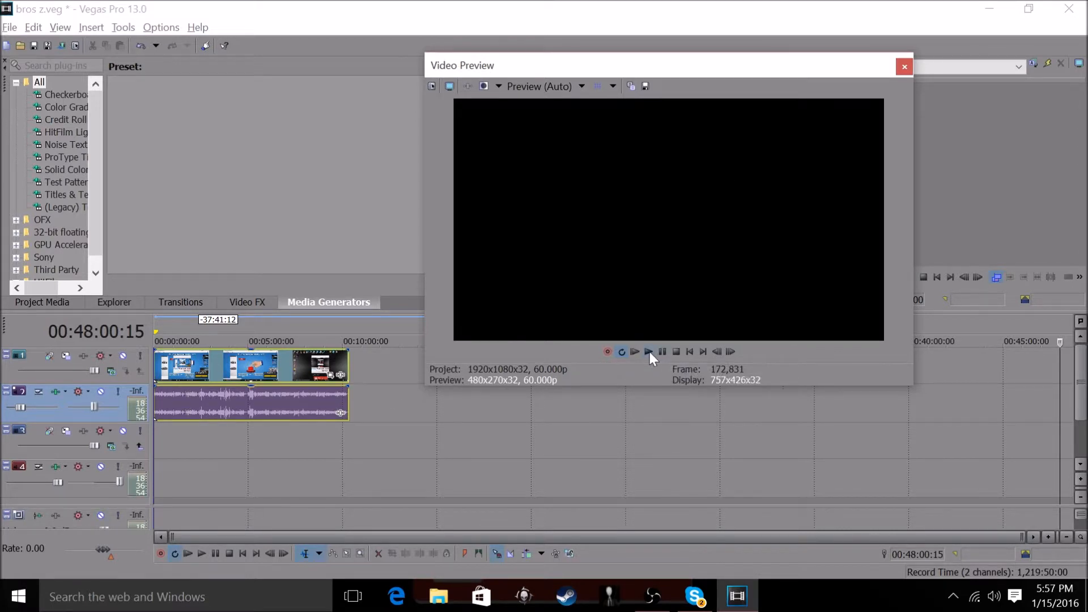
# Step: Play a short part of the clip from about 00:01:25 in the preview, pause it and close the preview window
pyautogui.click(175, 375)
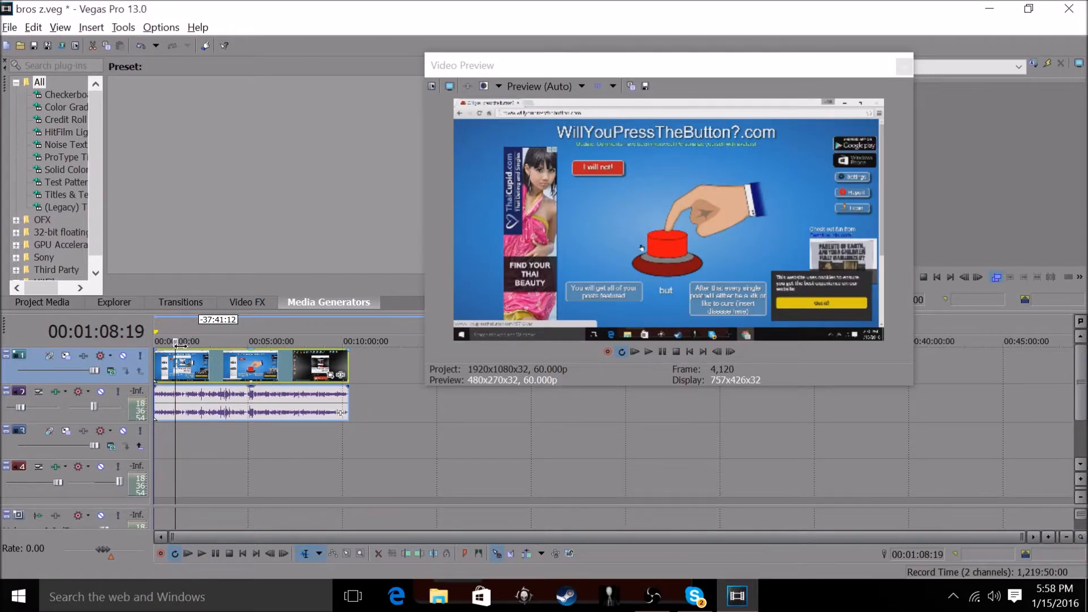
pyautogui.moveTo(175, 342); pyautogui.dragTo(180, 342)
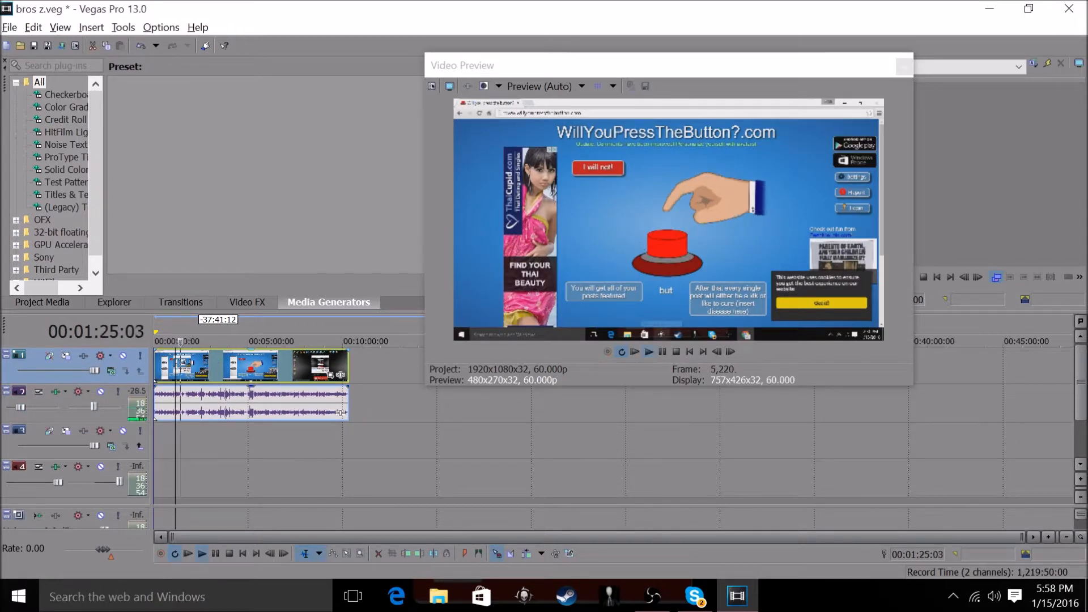
pyautogui.click(645, 350)
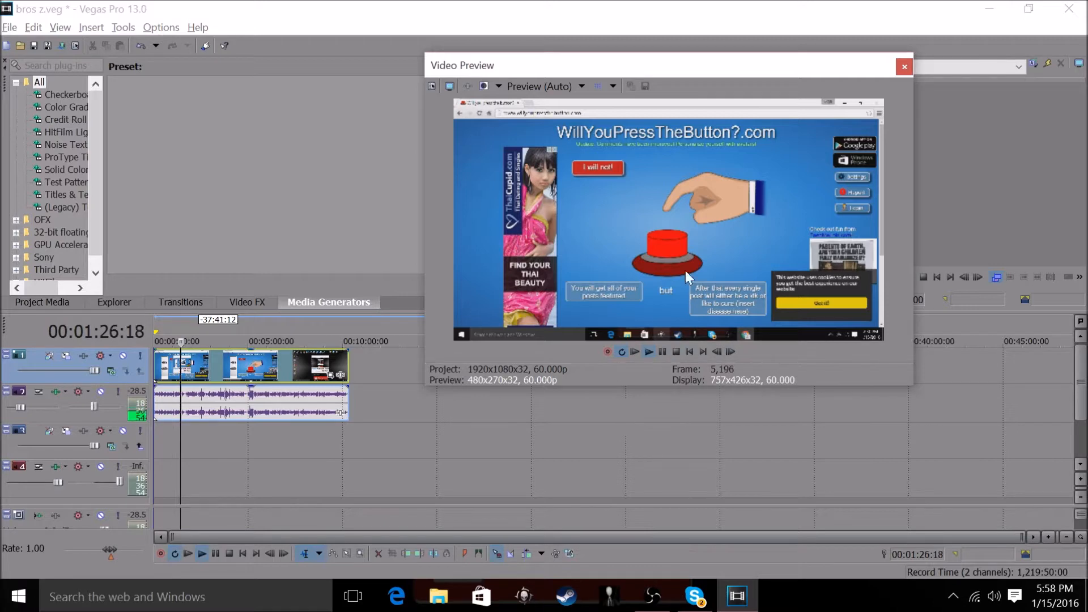
pyautogui.click(661, 352)
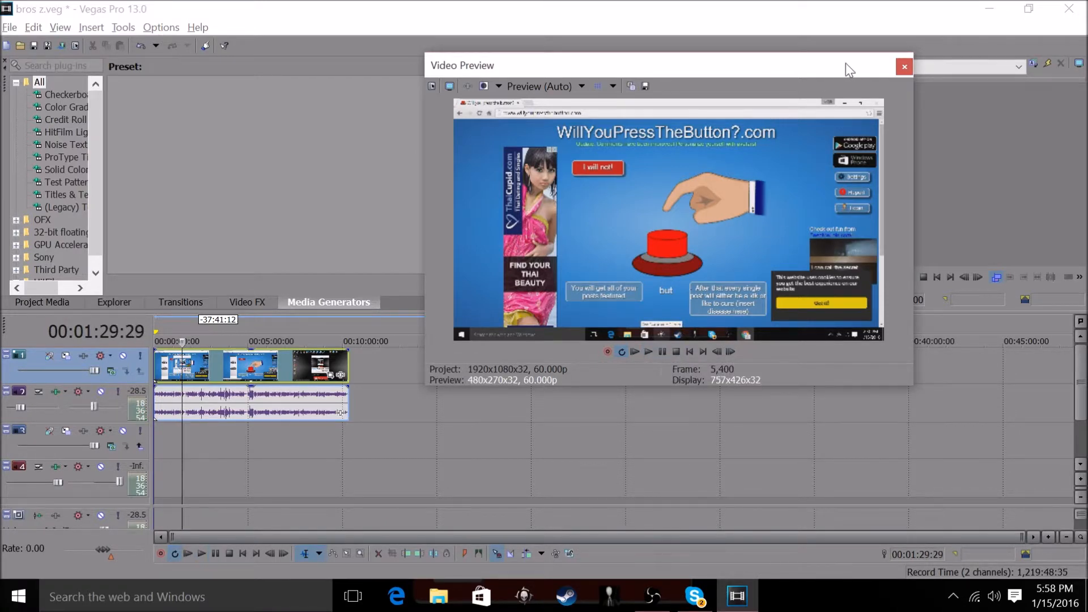
pyautogui.click(902, 67)
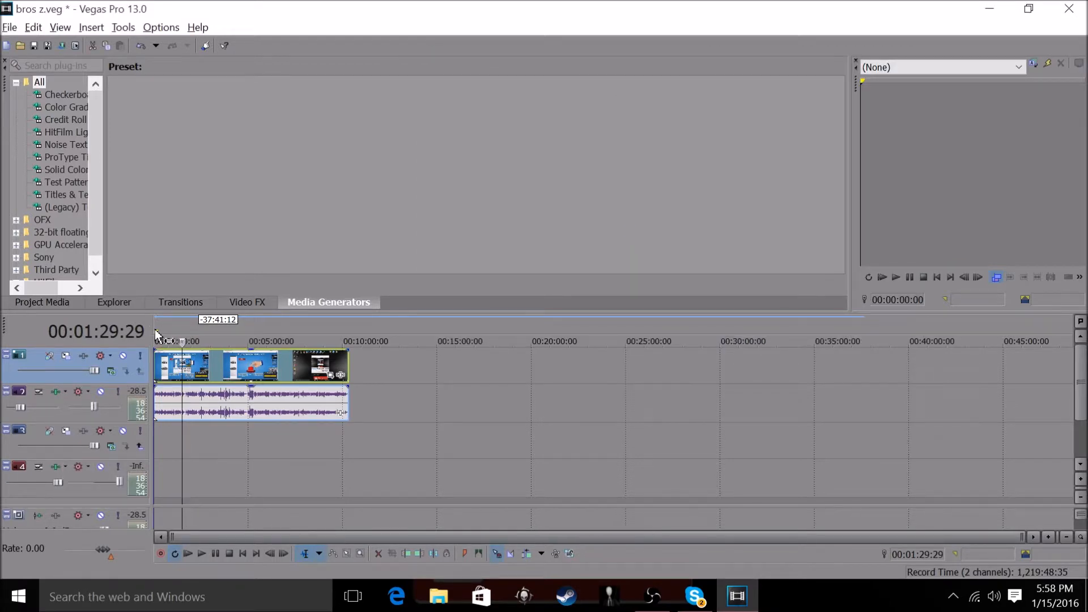
# Step: Mark a time selection over the full length of the recording and open the Render As settings
pyautogui.moveTo(158, 331); pyautogui.dragTo(348, 327)
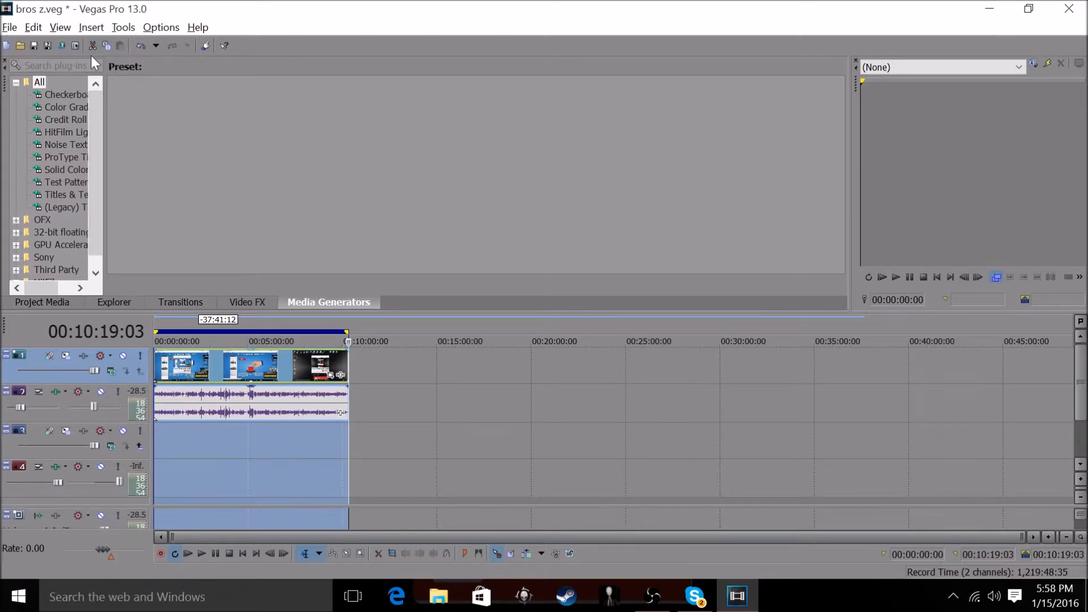
pyautogui.click(62, 45)
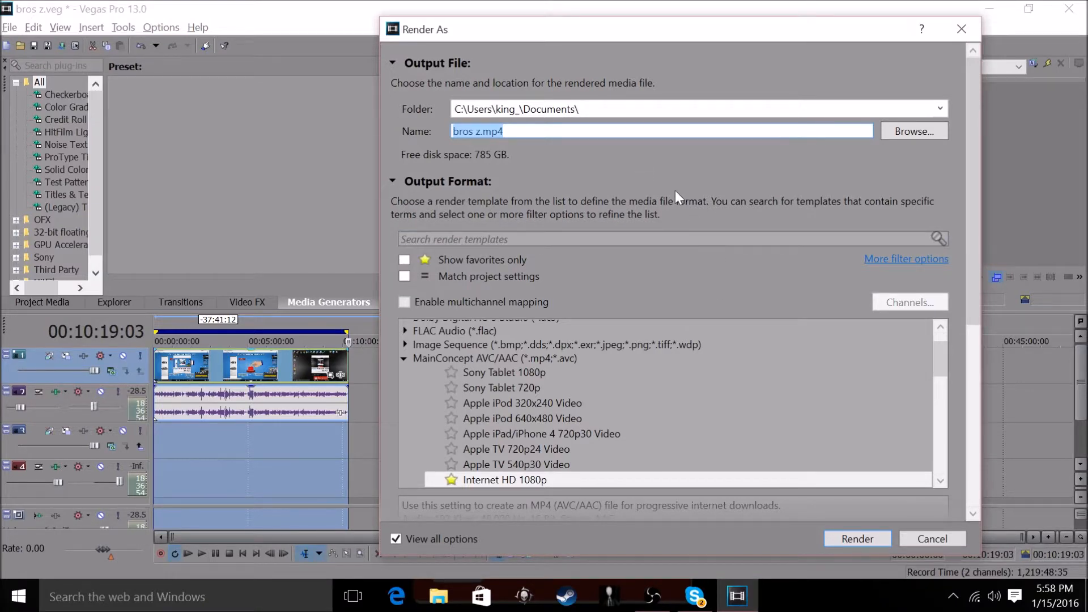
# Step: Clear the output file name, examine the render templates around Internet HD 1080p, and close the dialog without rendering
pyautogui.press('BackSpace')
pyautogui.scroll(-3, 784, 276)
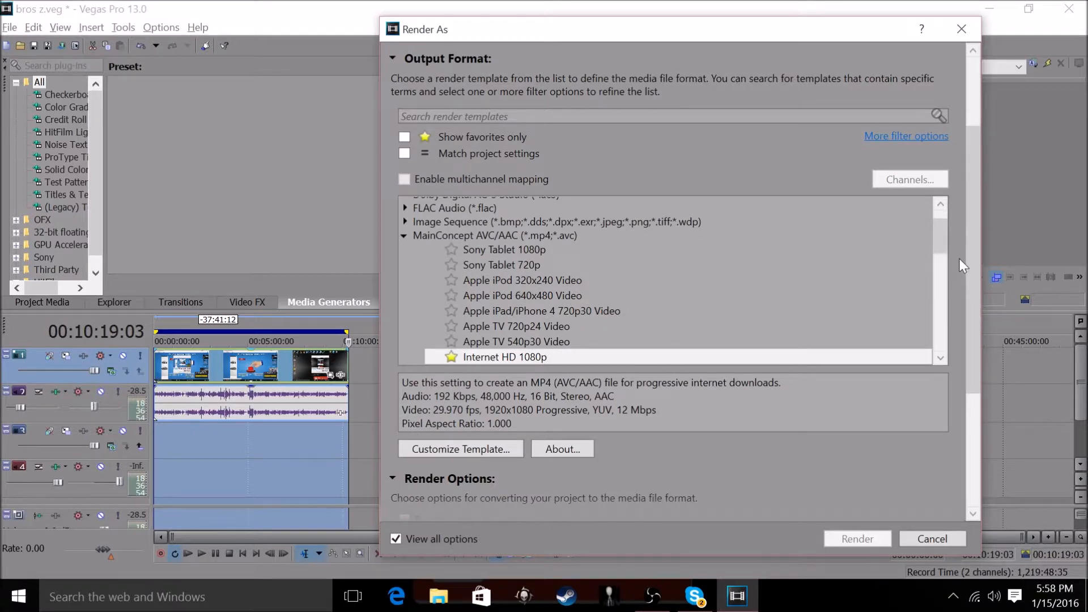
pyautogui.moveTo(944, 253); pyautogui.dragTo(847, 279)
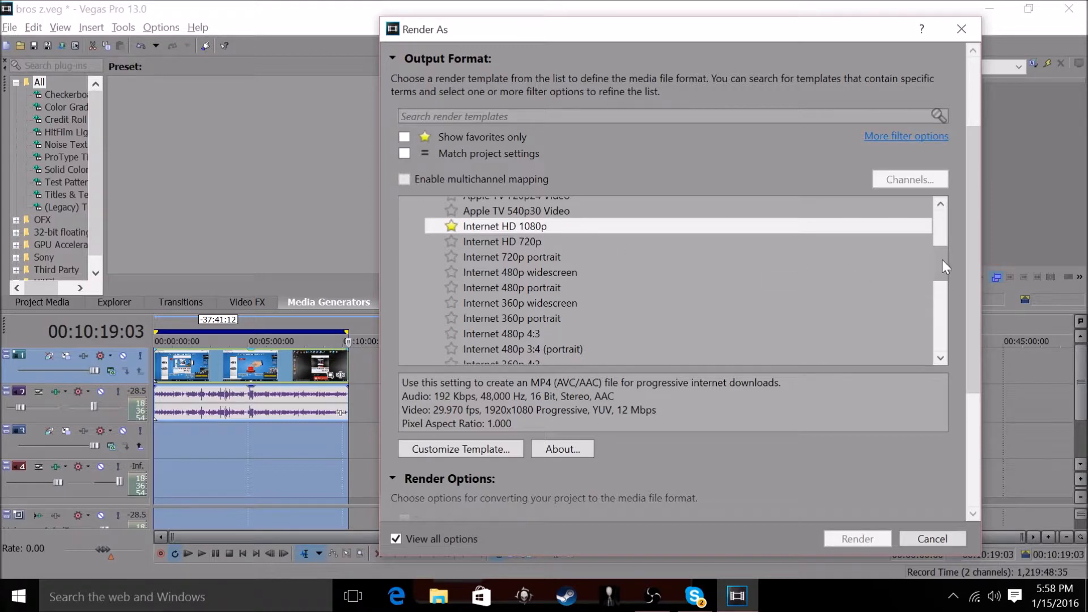
pyautogui.moveTo(941, 260); pyautogui.dragTo(924, 242)
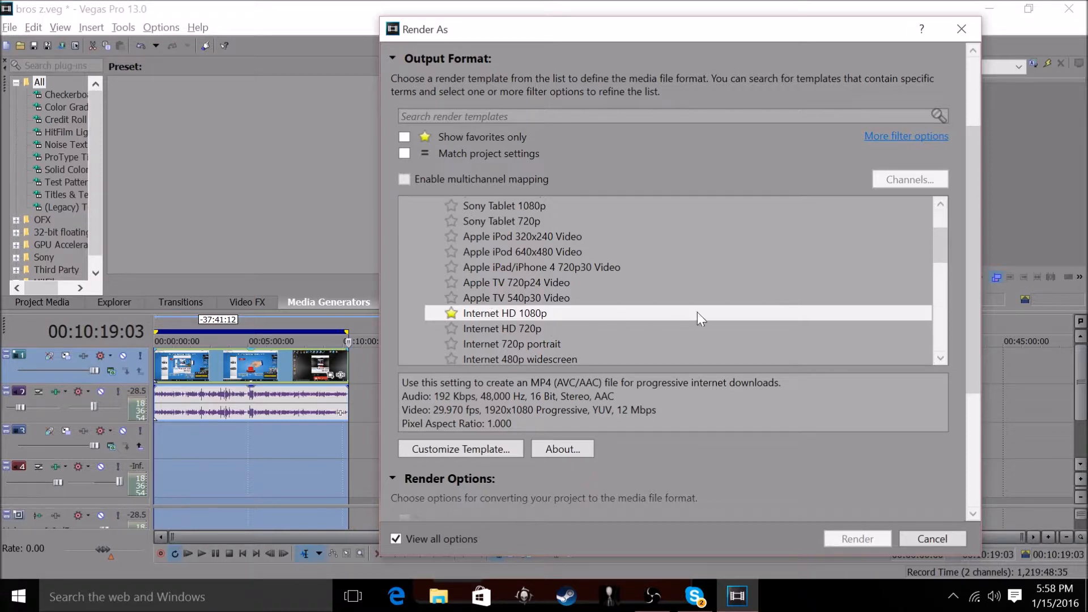
pyautogui.moveTo(944, 249); pyautogui.dragTo(944, 233)
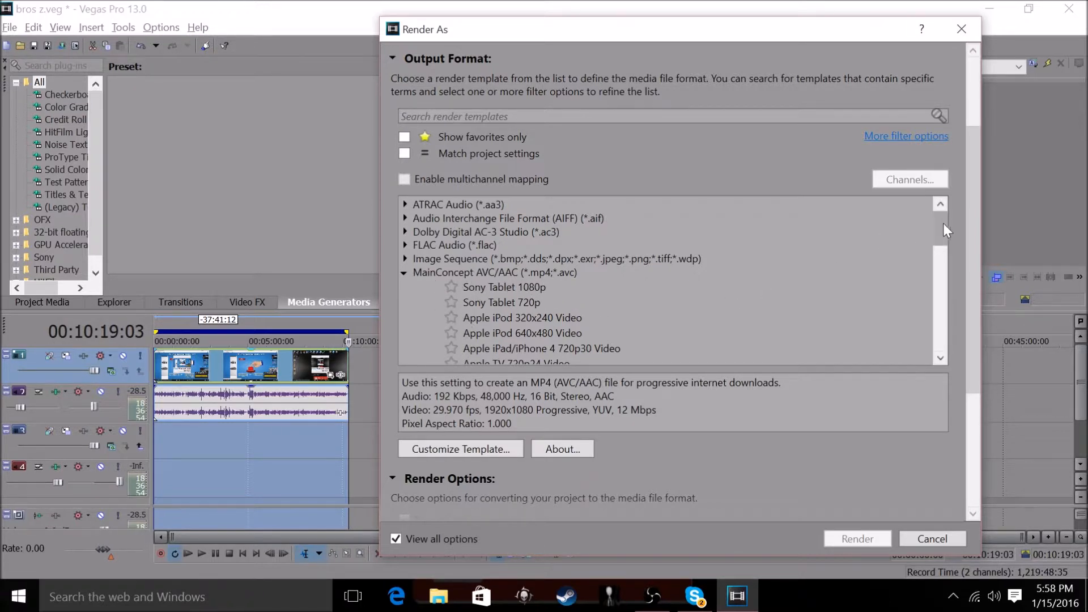
pyautogui.moveTo(944, 226); pyautogui.dragTo(941, 251)
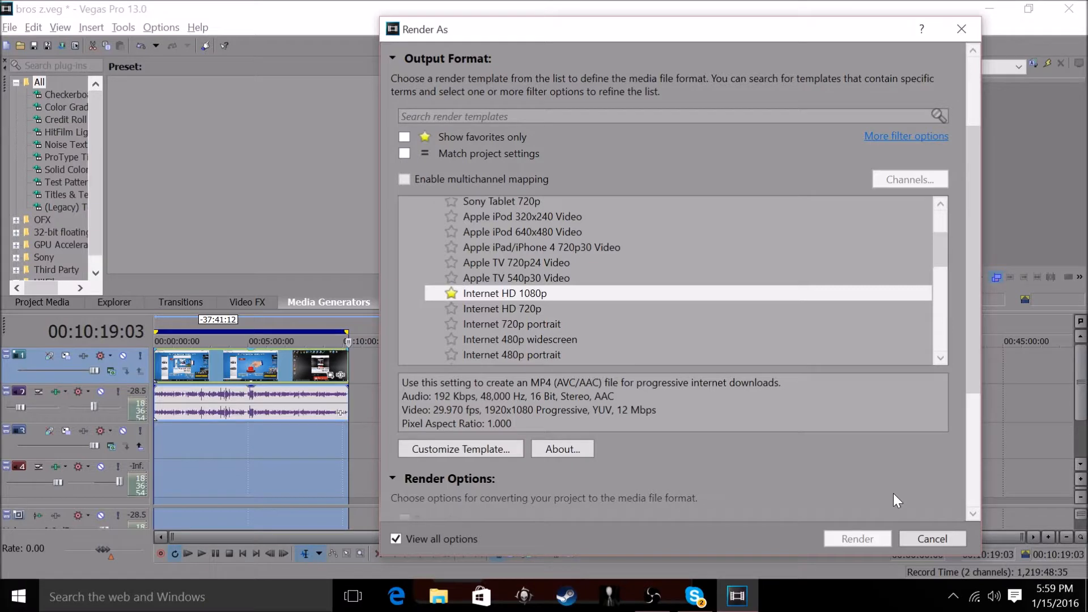
pyautogui.click(966, 26)
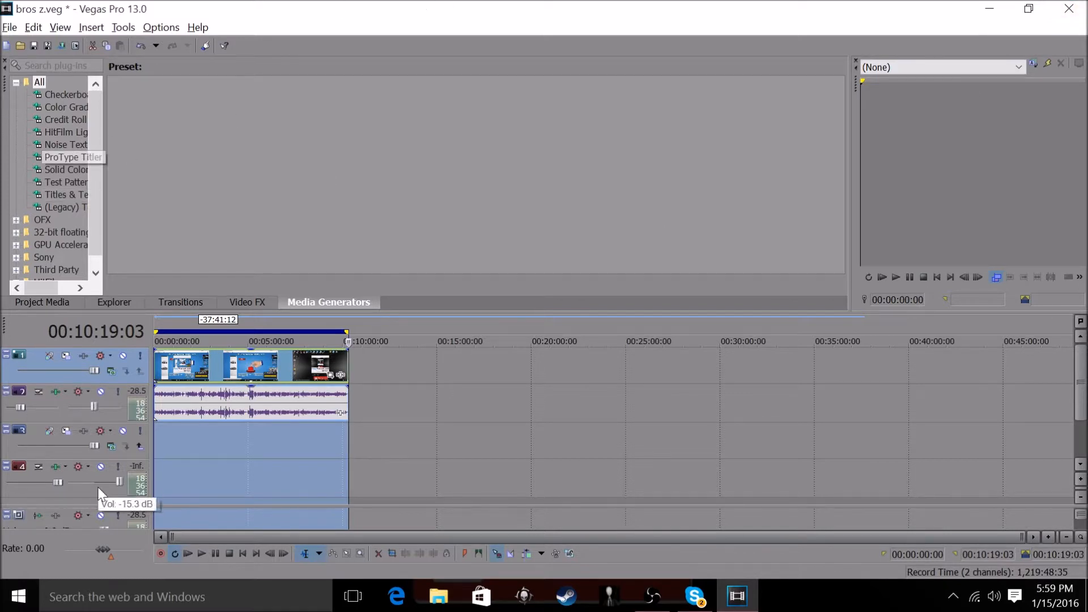
# Step: Examine the commands available for the empty third track, such as inserting a video track, text media or generated media
pyautogui.click(414, 439)
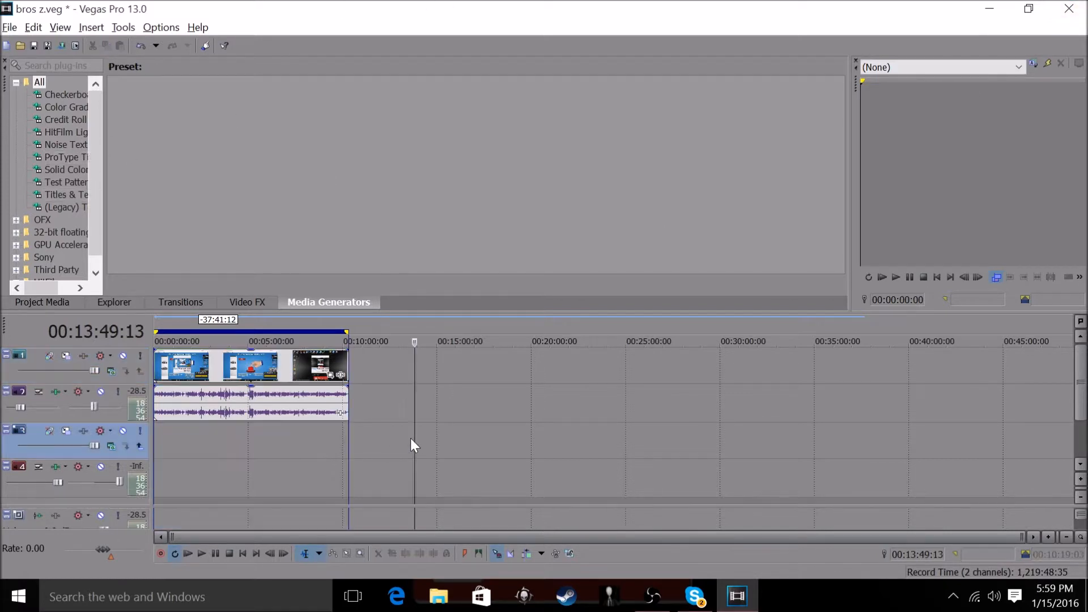
pyautogui.rightClick(179, 442)
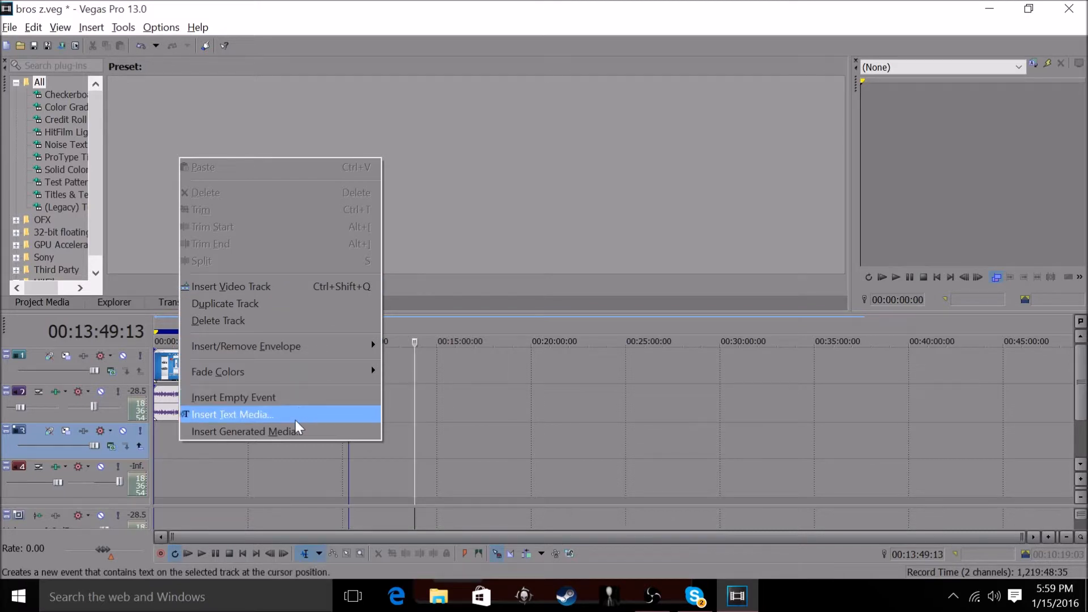
pyautogui.click(460, 327)
pyautogui.click(459, 335)
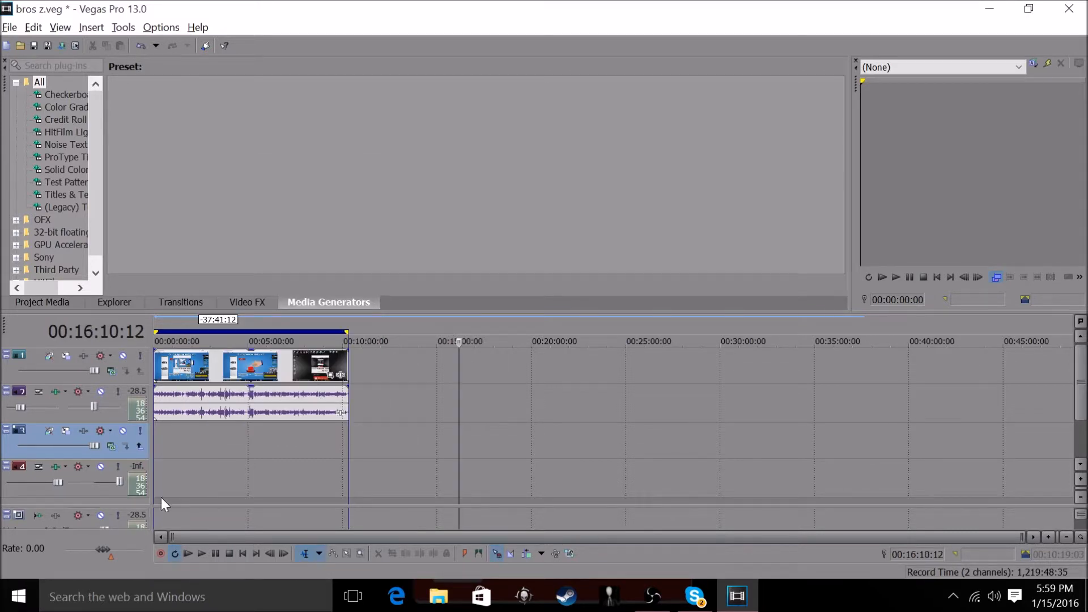
pyautogui.rightClick(165, 446)
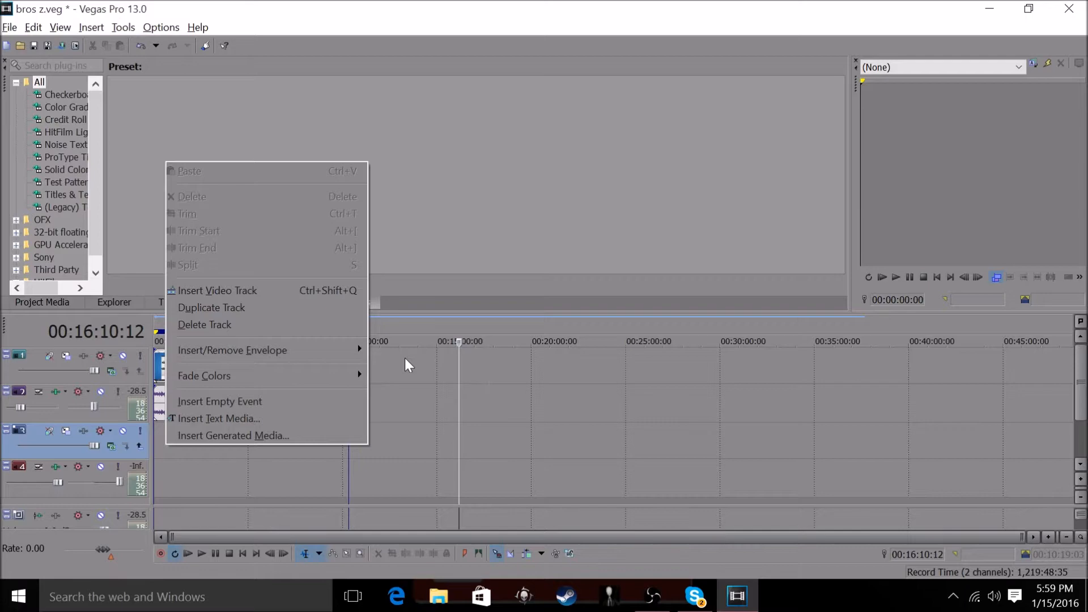
pyautogui.click(423, 363)
# Step: Import an audio file from the Downloads folder onto the recording's audio track
pyautogui.click(20, 45)
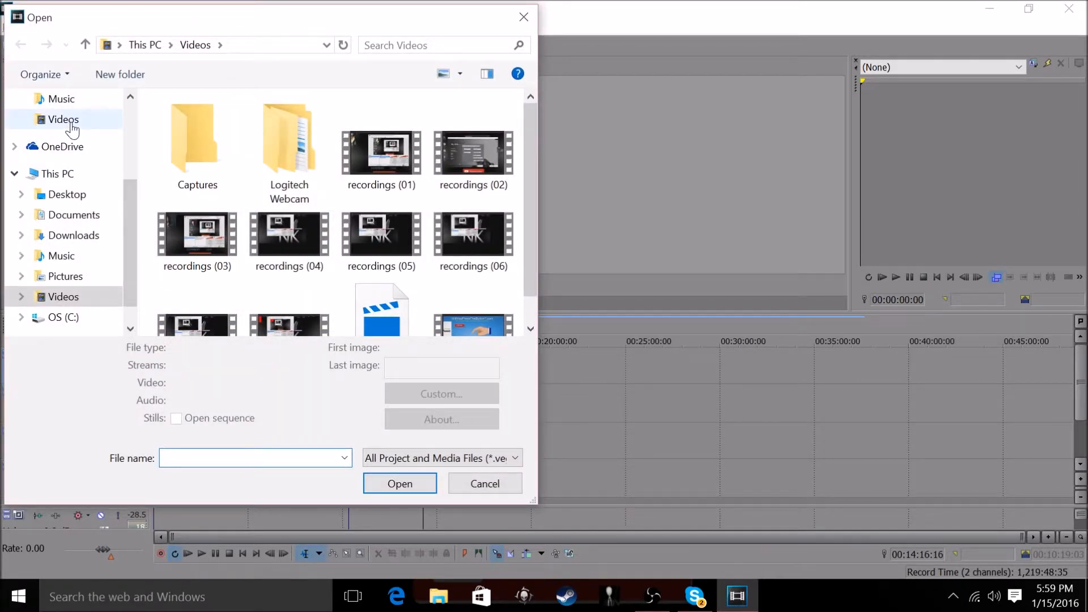
pyautogui.scroll(3, 73, 130)
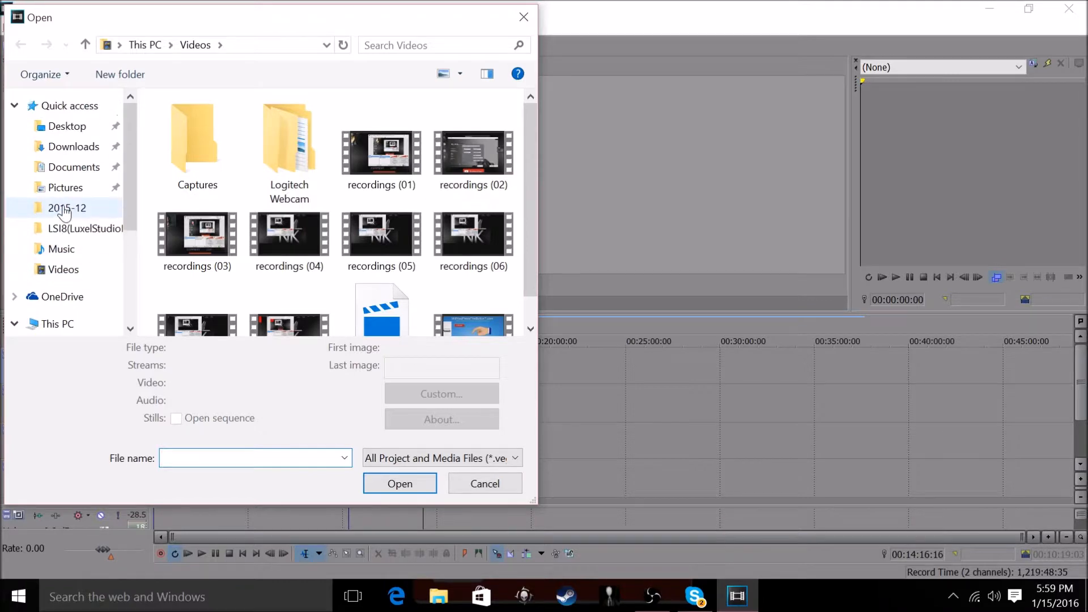
pyautogui.click(81, 152)
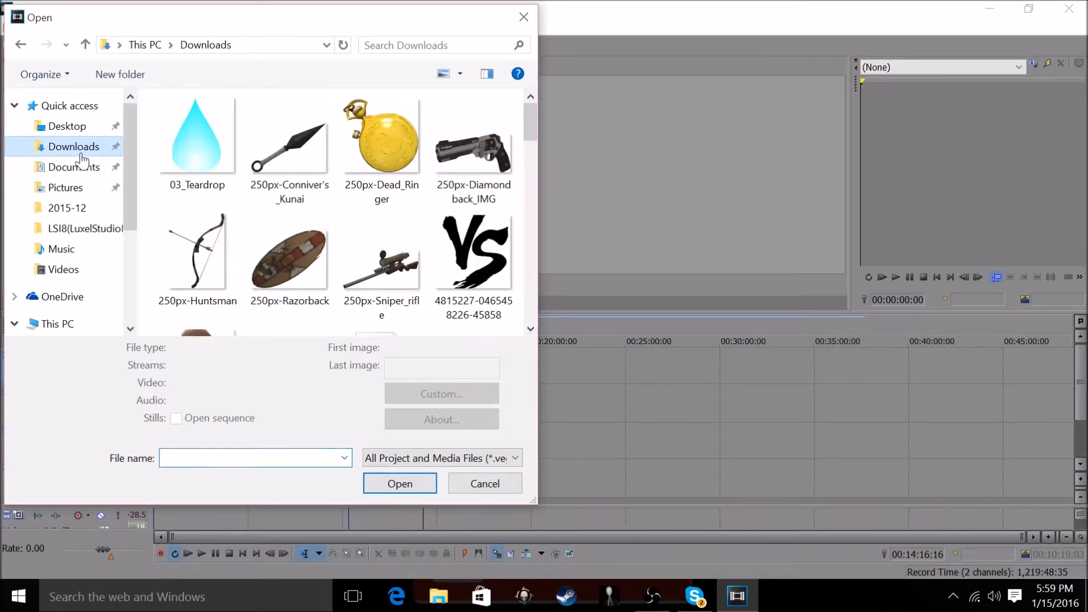
pyautogui.scroll(-5, 278, 232)
pyautogui.click(381, 247)
pyautogui.click(403, 506)
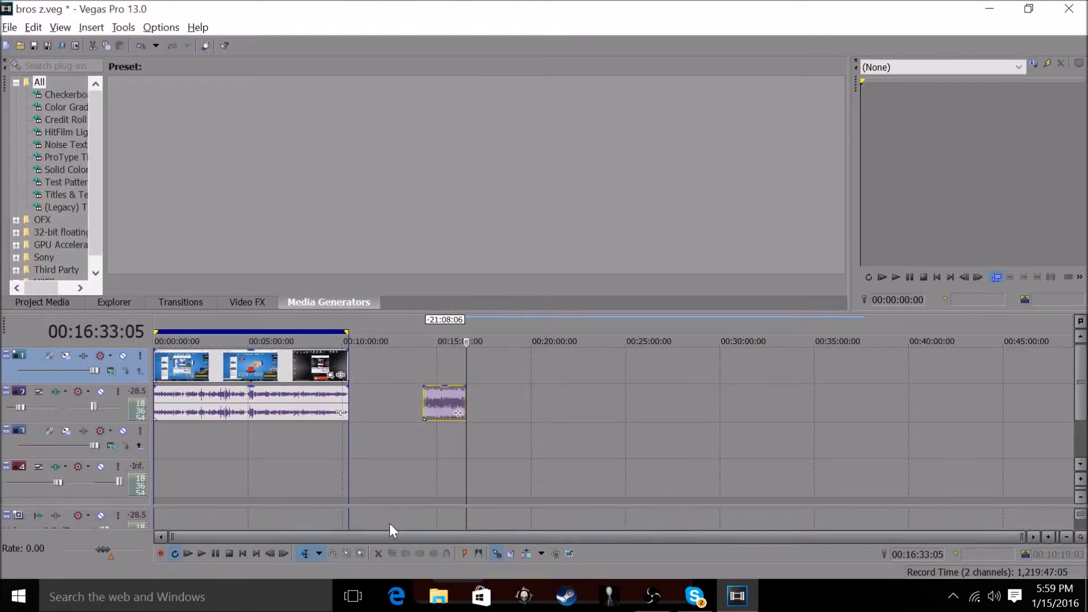
# Step: Try to move the imported audio clip onto the empty third track, and open and close the text media generator there
pyautogui.moveTo(448, 406); pyautogui.dragTo(247, 447)
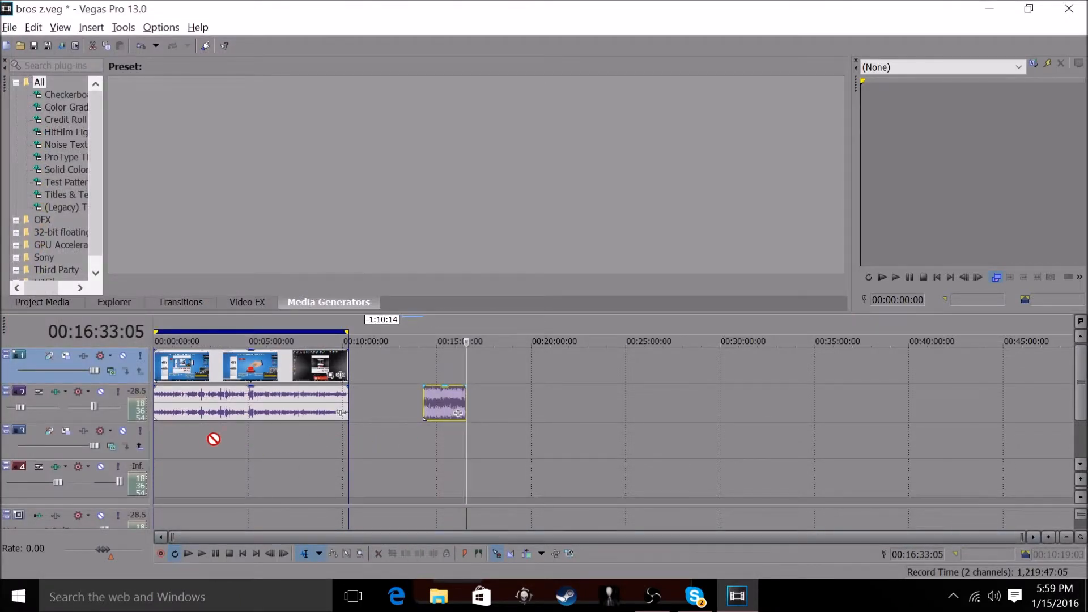
pyautogui.rightClick(200, 445)
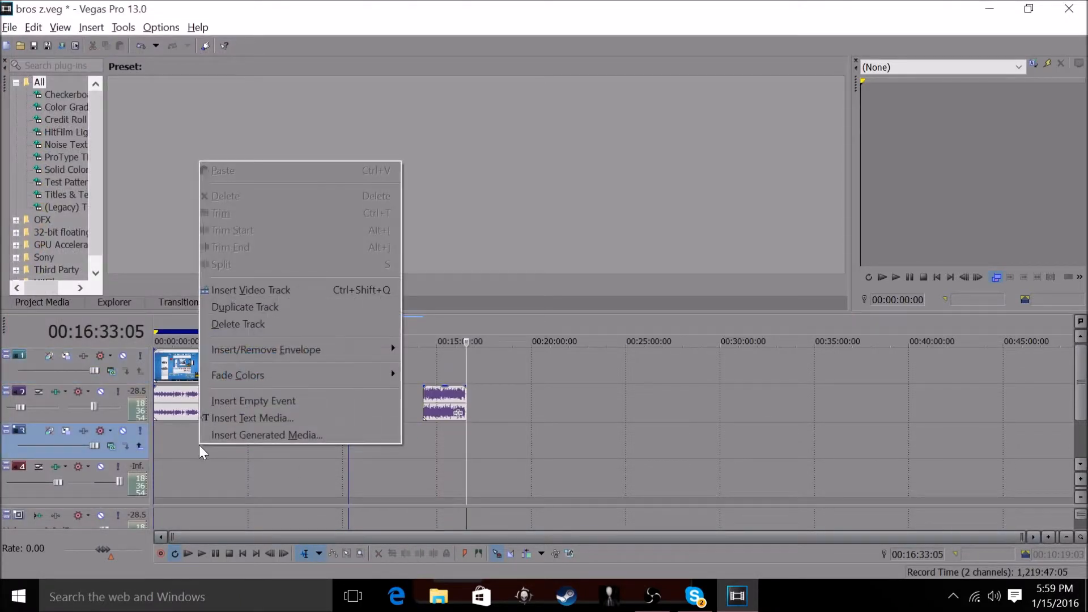
pyautogui.click(276, 422)
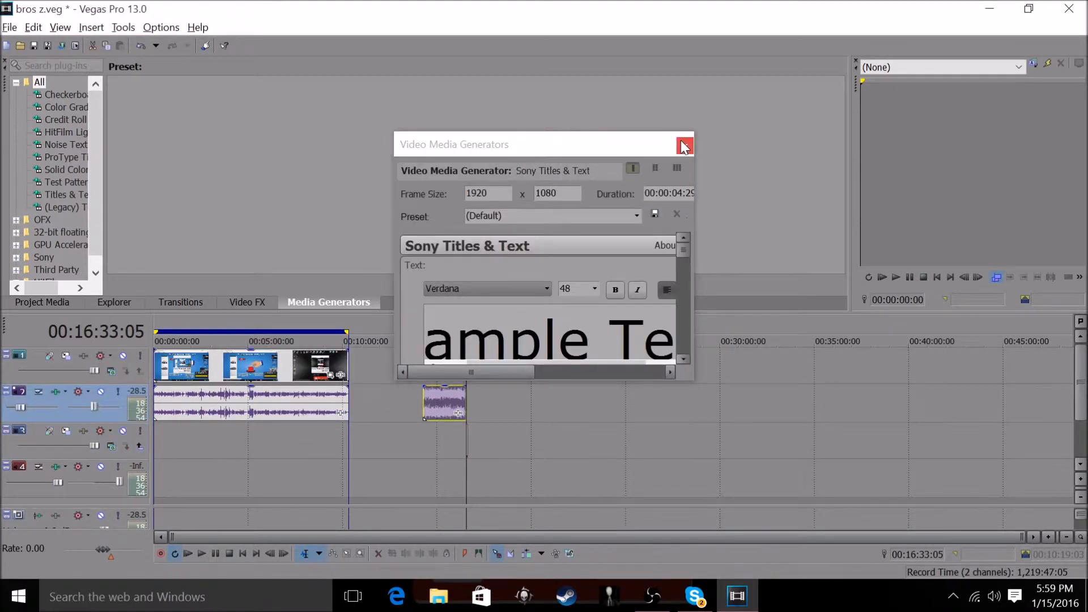
pyautogui.click(684, 147)
# Step: Insert another video track, try to move the audio clip down to the lower tracks, and shift it to about 00:20:00
pyautogui.rightClick(209, 439)
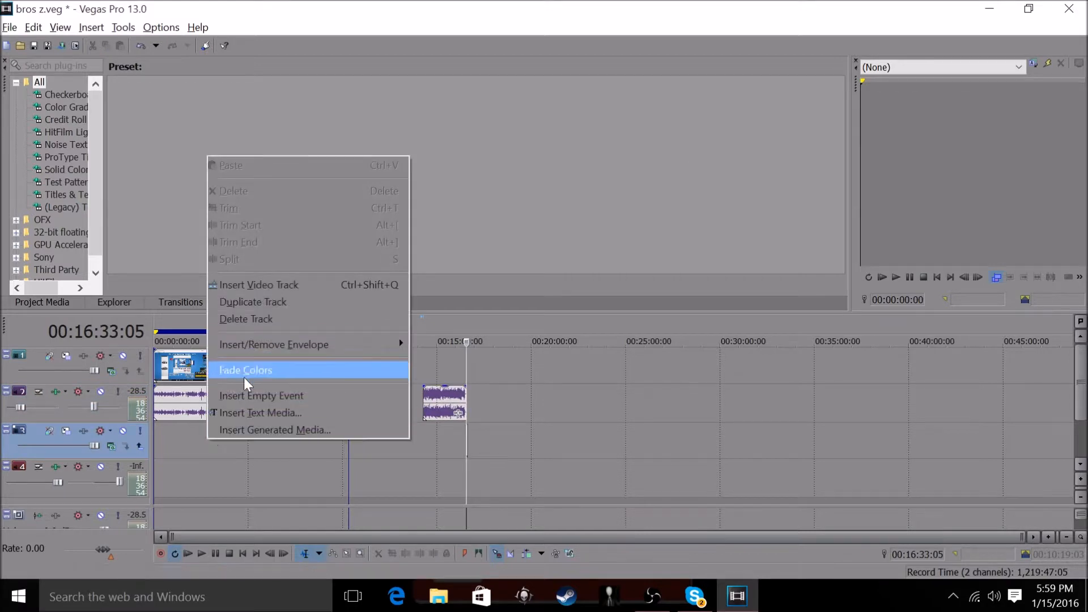
pyautogui.click(296, 285)
pyautogui.moveTo(454, 403); pyautogui.dragTo(156, 493)
pyautogui.moveTo(437, 400); pyautogui.dragTo(553, 410)
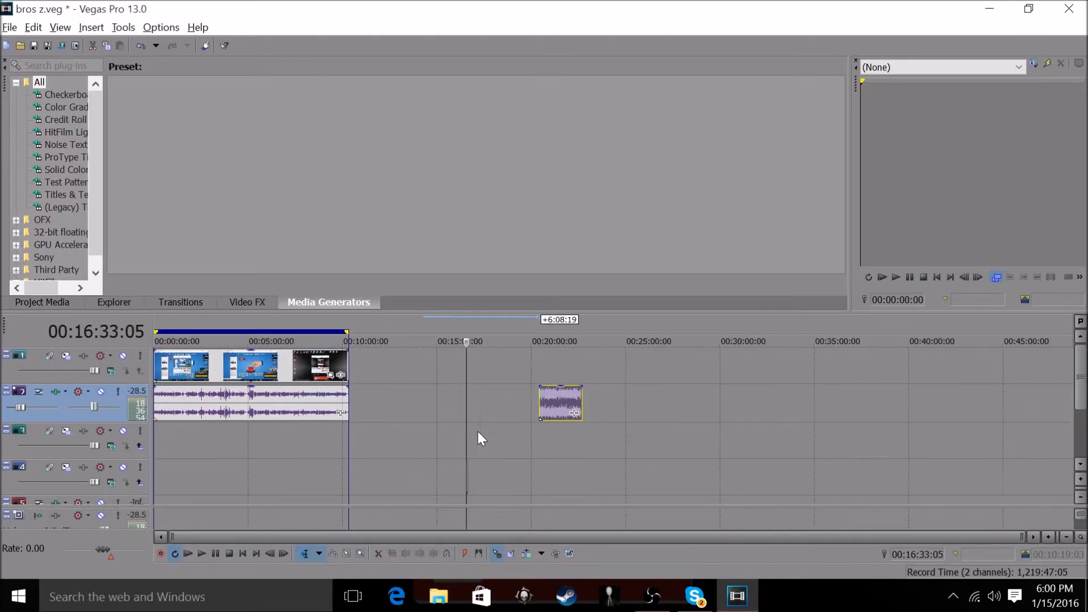
# Step: Examine the media generators offered for the empty third track and close the chooser without adding one
pyautogui.click(275, 439)
pyautogui.rightClick(275, 437)
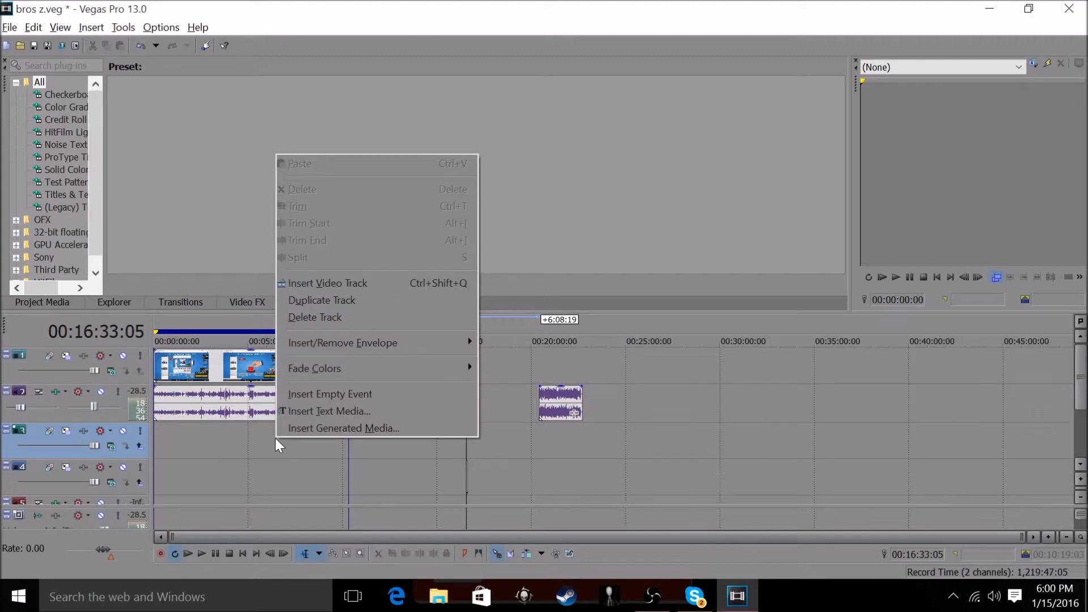
pyautogui.click(317, 429)
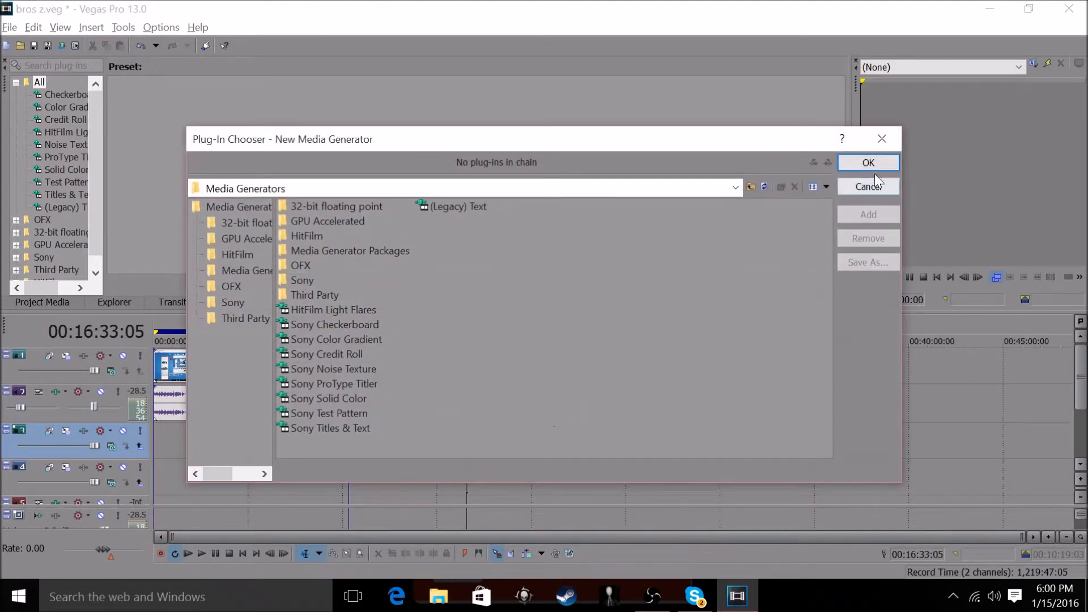
pyautogui.click(889, 134)
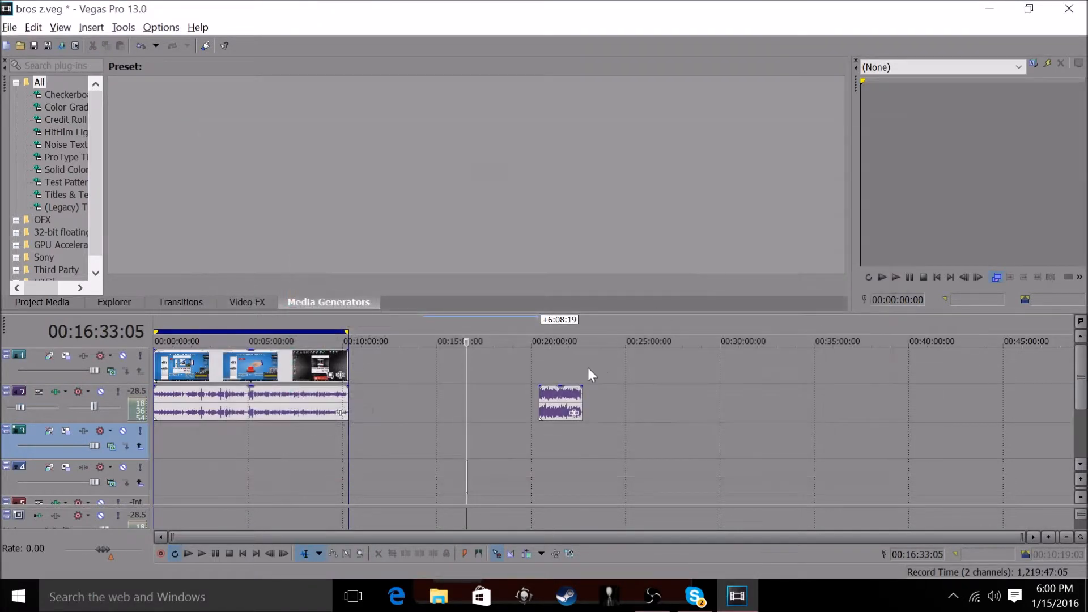
# Step: Delete the two empty video tracks and the empty audio track below the recording's audio
pyautogui.rightClick(237, 473)
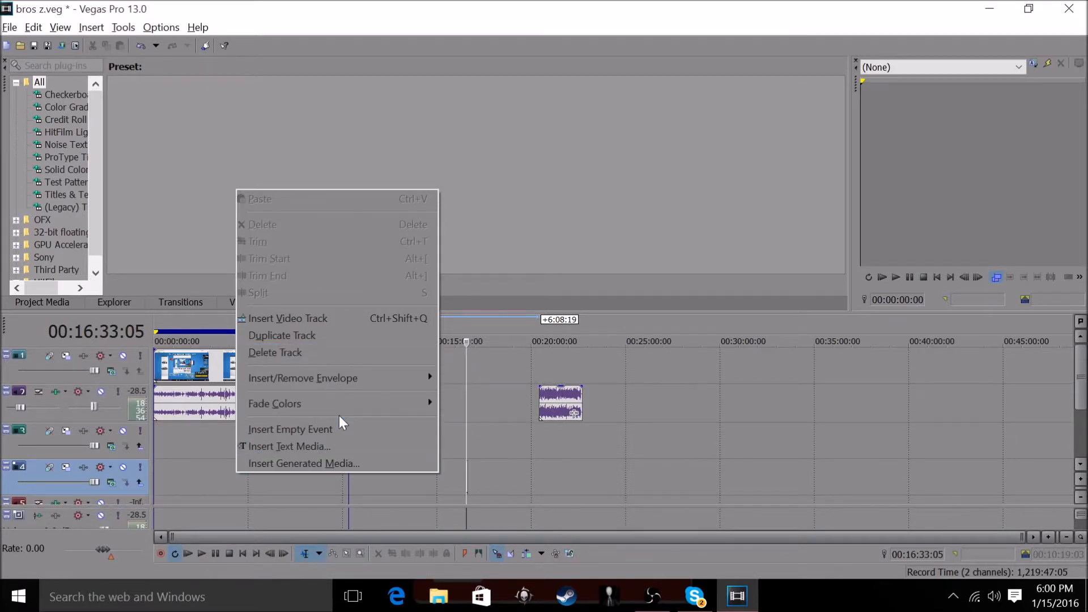
pyautogui.click(354, 355)
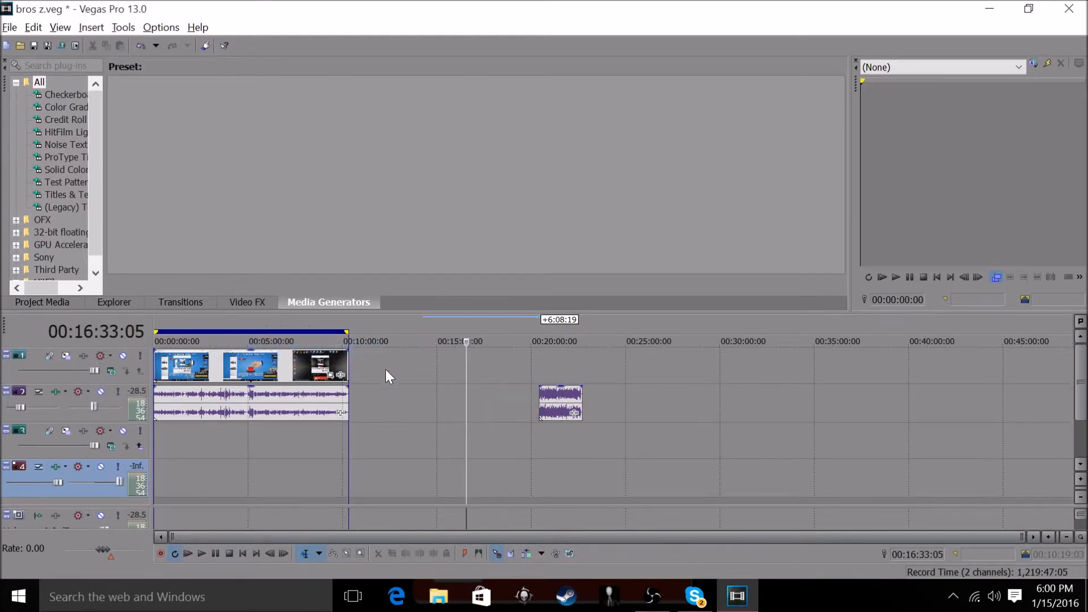
pyautogui.rightClick(280, 446)
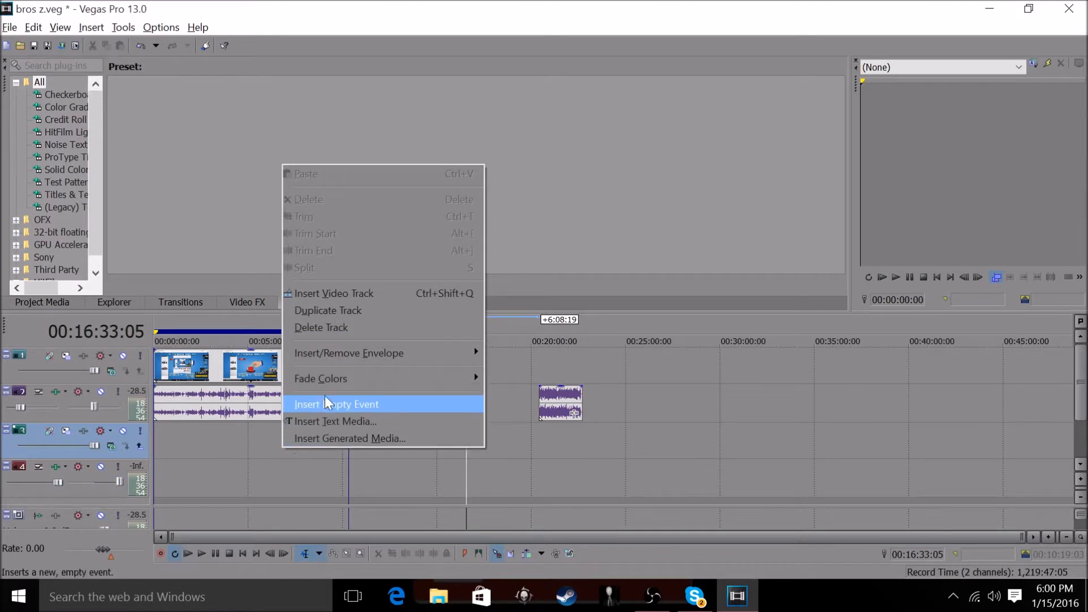
pyautogui.click(361, 328)
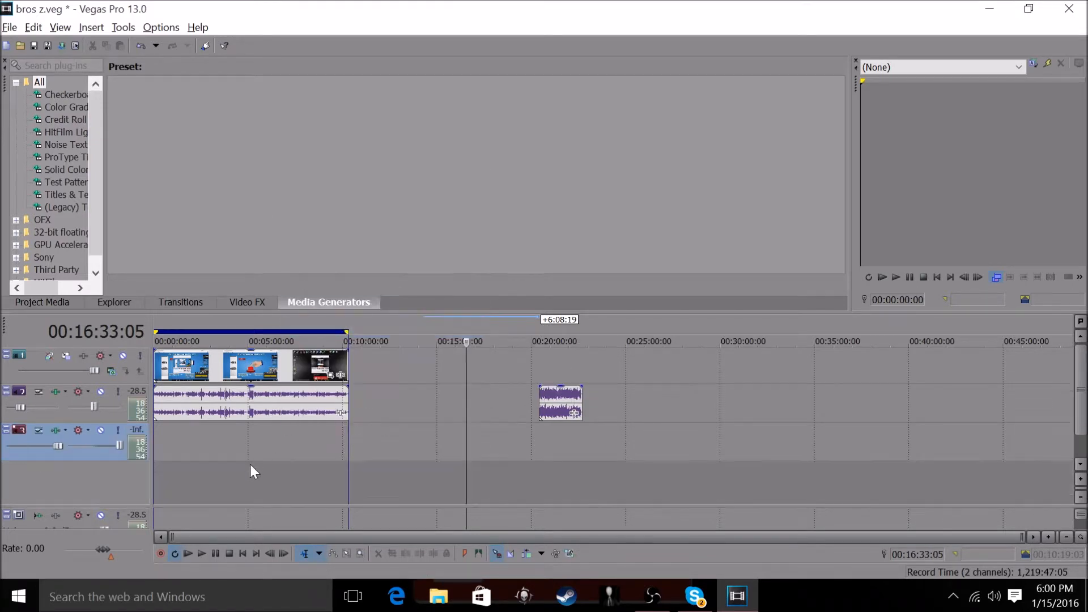
pyautogui.rightClick(248, 442)
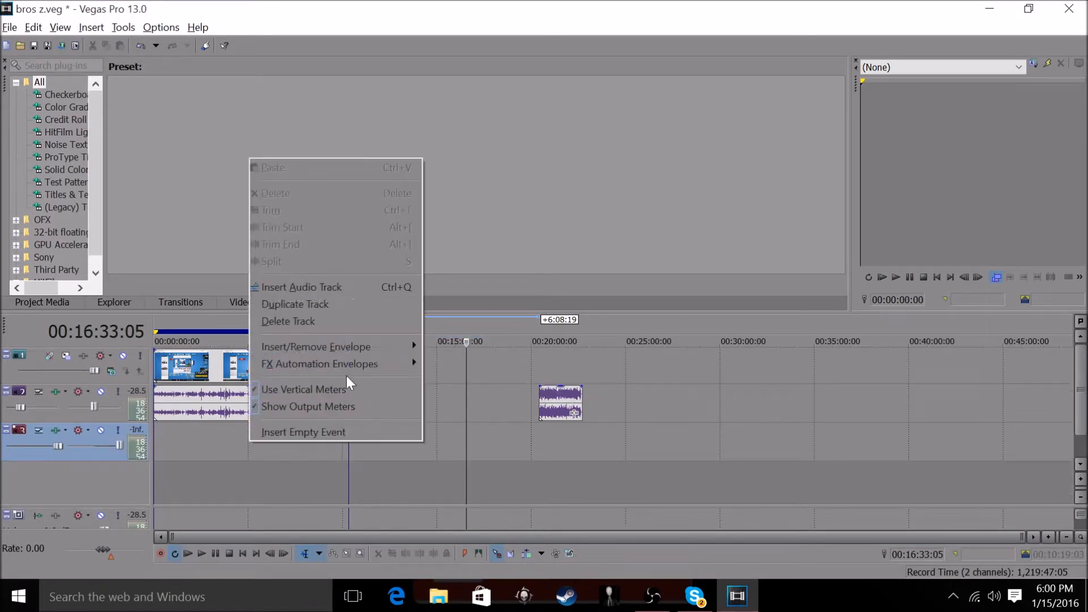
pyautogui.click(344, 328)
# Step: Move the imported audio clip to the start of a new audio track and extend it to the end of the recording
pyautogui.rightClick(253, 441)
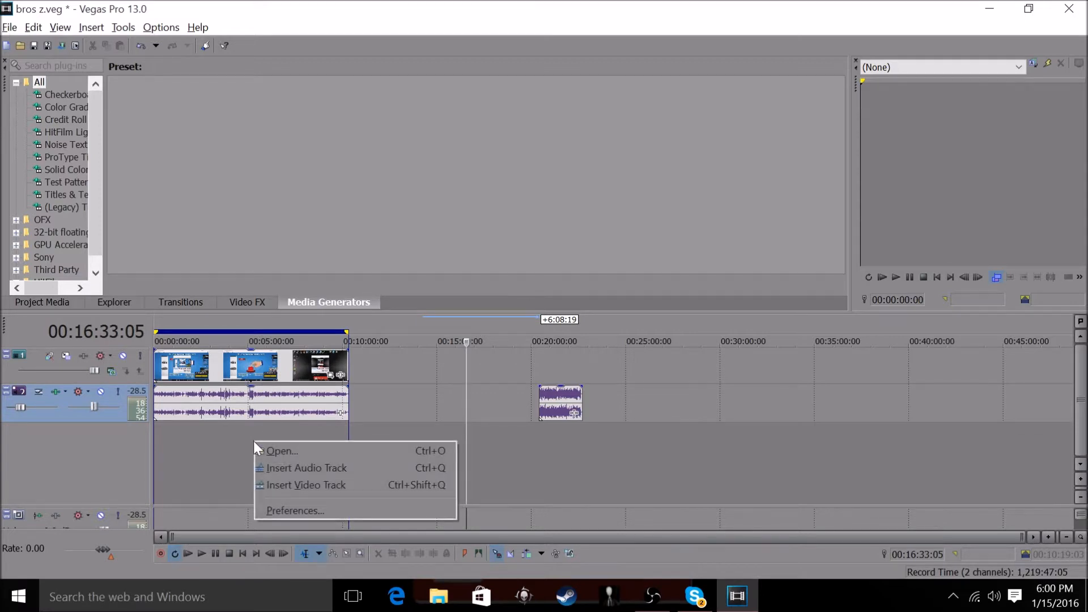
pyautogui.click(315, 470)
pyautogui.click(561, 399)
pyautogui.moveTo(560, 397); pyautogui.dragTo(174, 439)
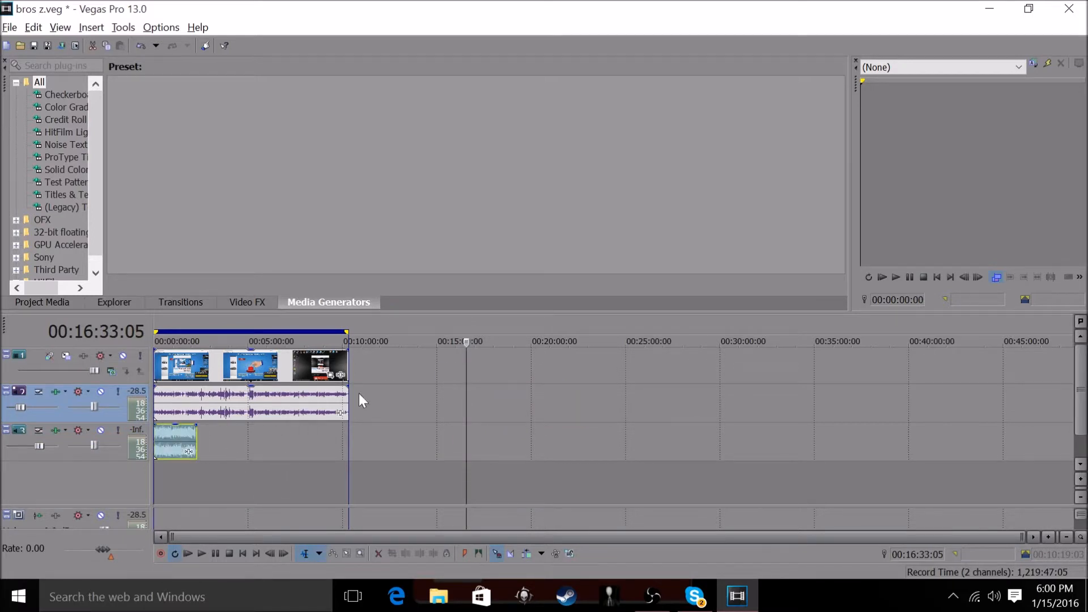
pyautogui.moveTo(197, 441); pyautogui.dragTo(344, 462)
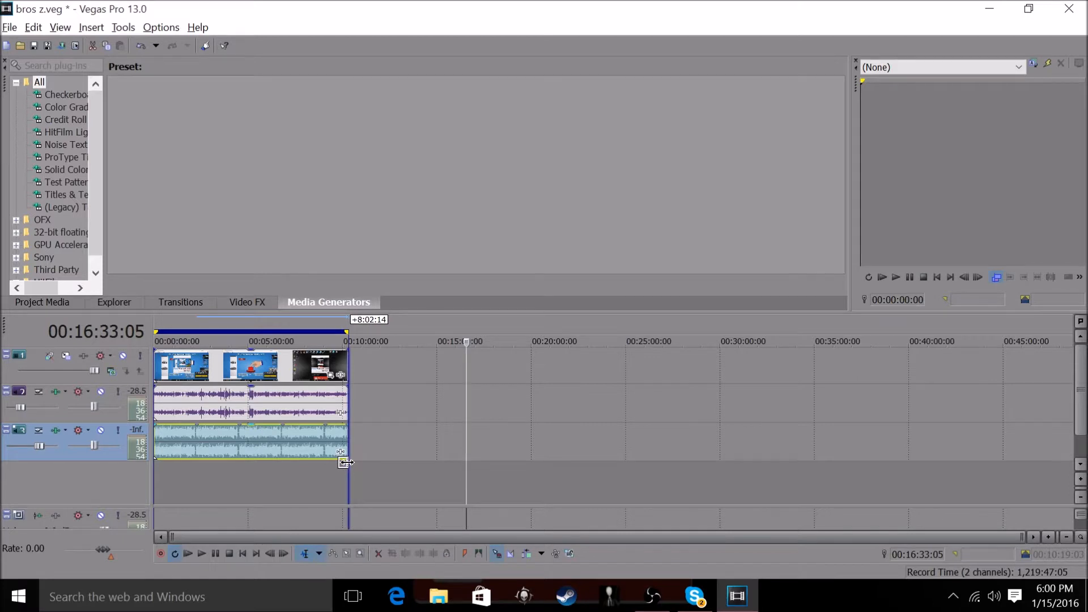
pyautogui.click(175, 399)
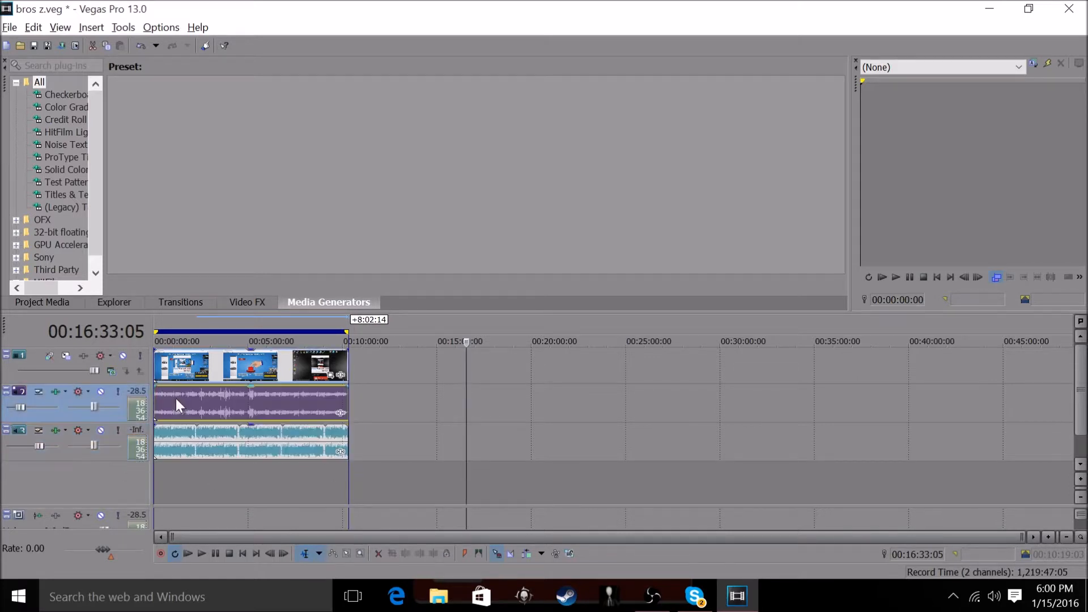
# Step: Play a few seconds of the project from about 00:00:46 in the video preview and pause it
pyautogui.click(170, 366)
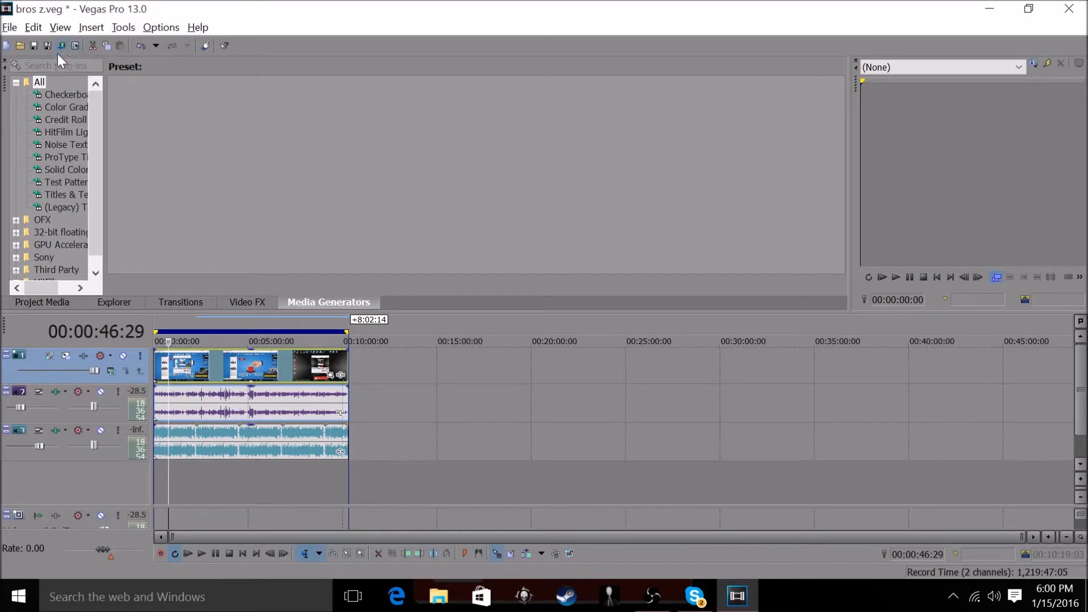
pyautogui.hotkey('alt', '4')
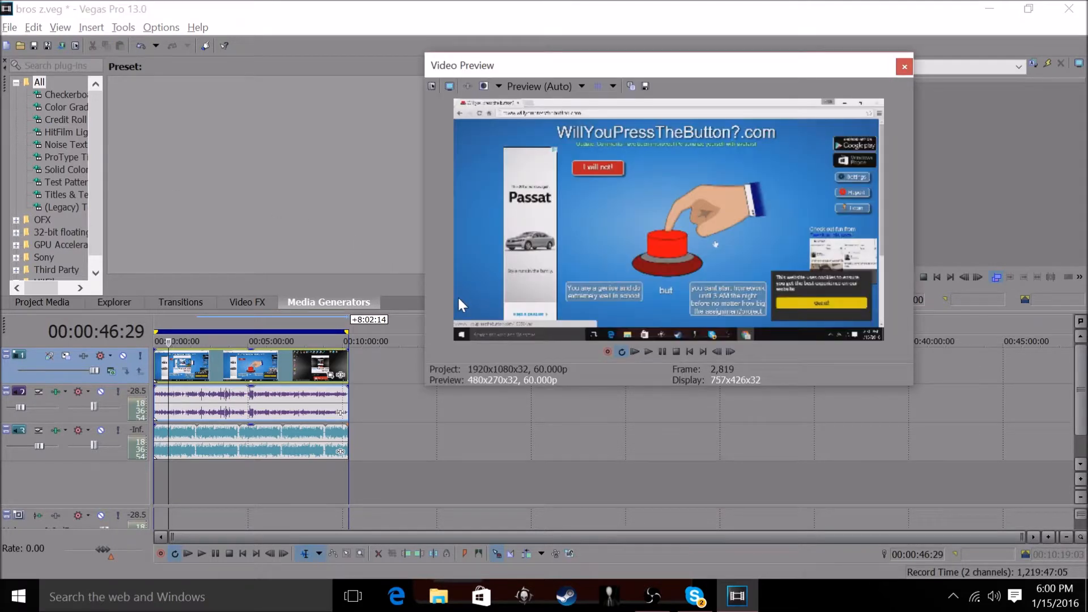
pyautogui.click(649, 351)
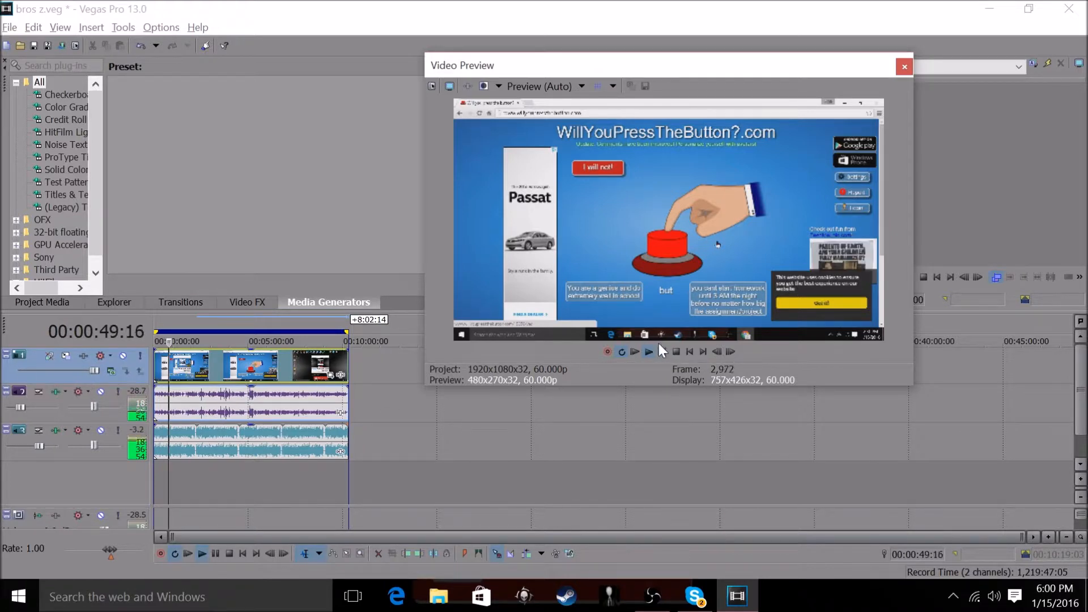
pyautogui.click(661, 352)
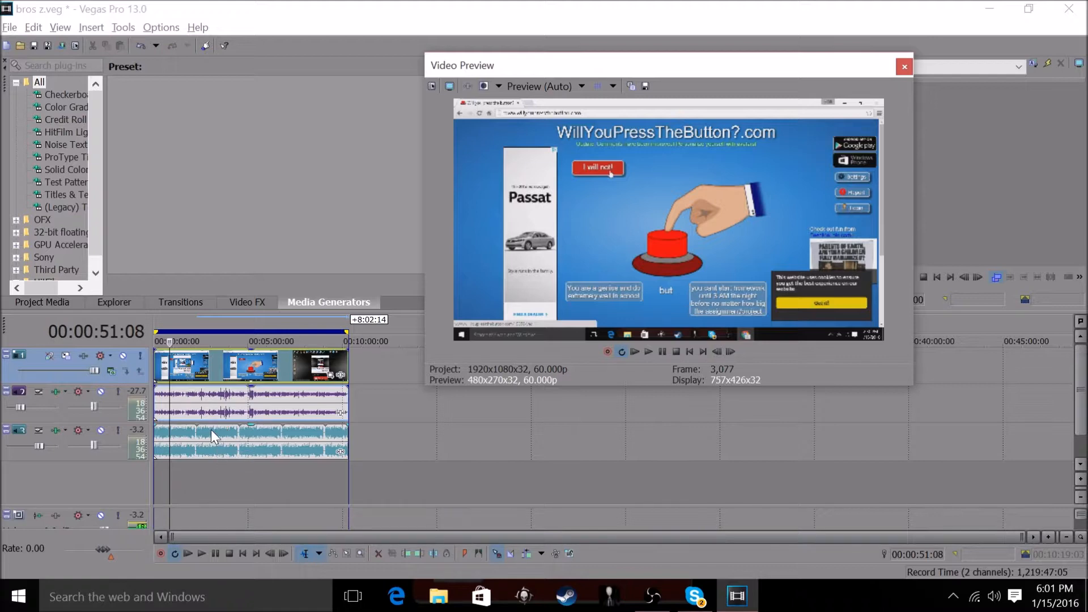
# Step: Lower the volume of the added audio clip and close the preview window
pyautogui.moveTo(214, 429); pyautogui.dragTo(218, 458)
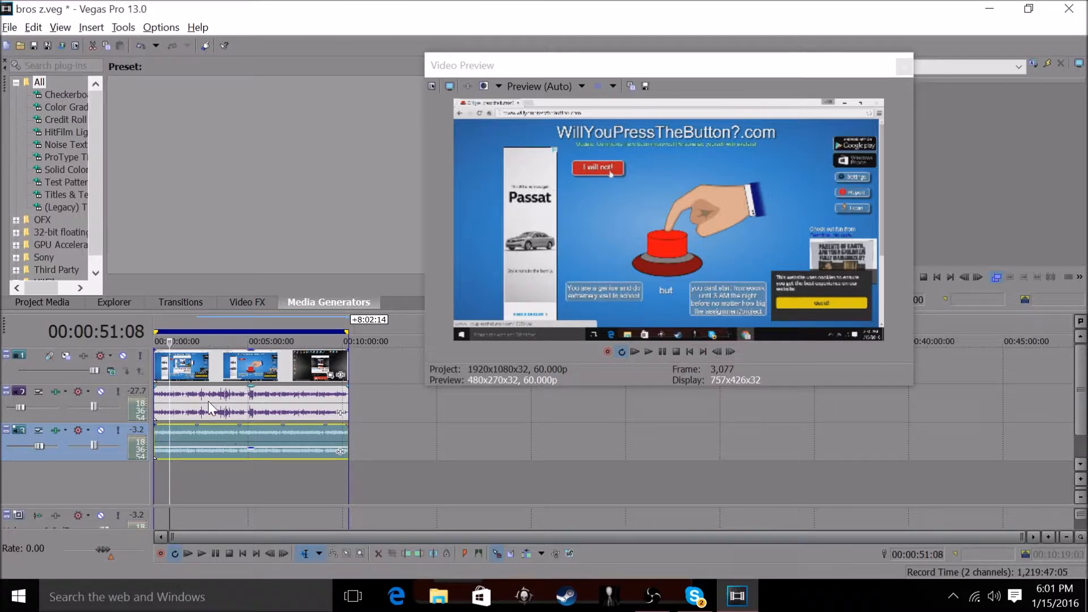
pyautogui.click(904, 66)
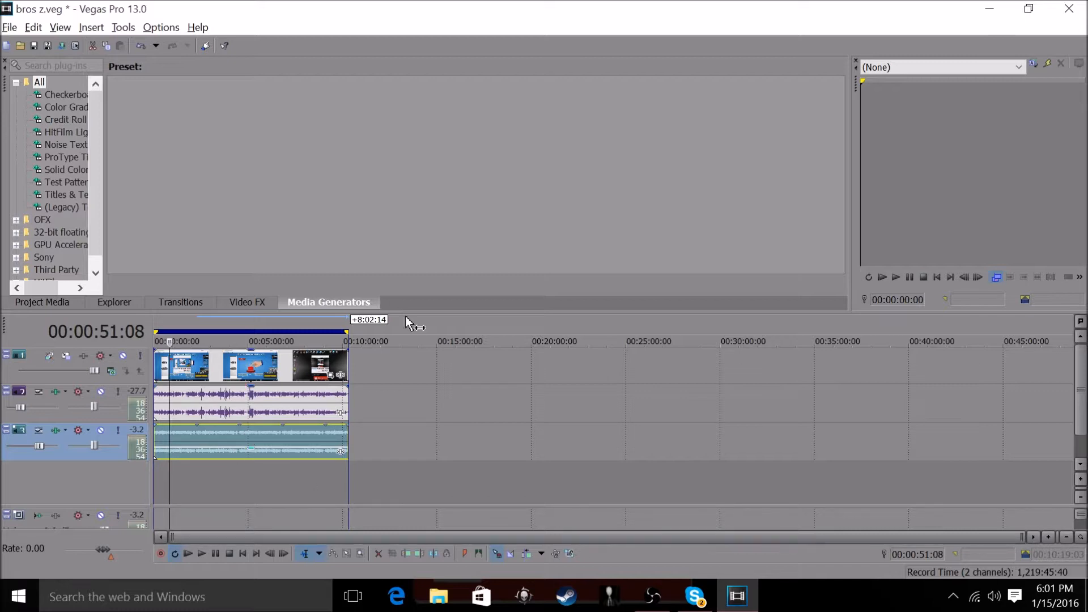
# Step: Close the bros z.veg project without saving its changes and switch to Movie Maker
pyautogui.click(1068, 8)
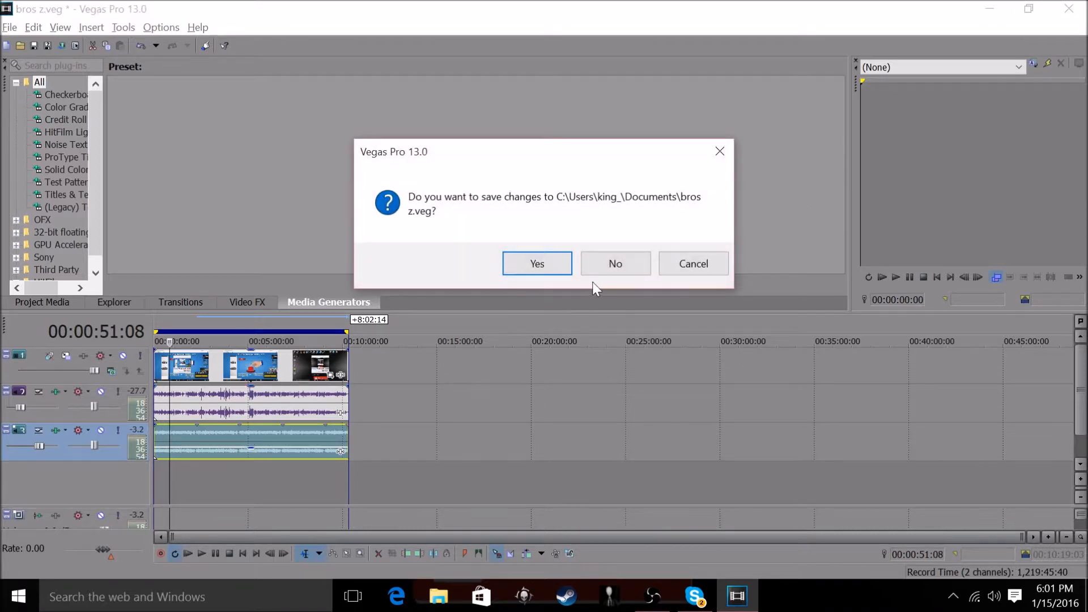
pyautogui.click(601, 271)
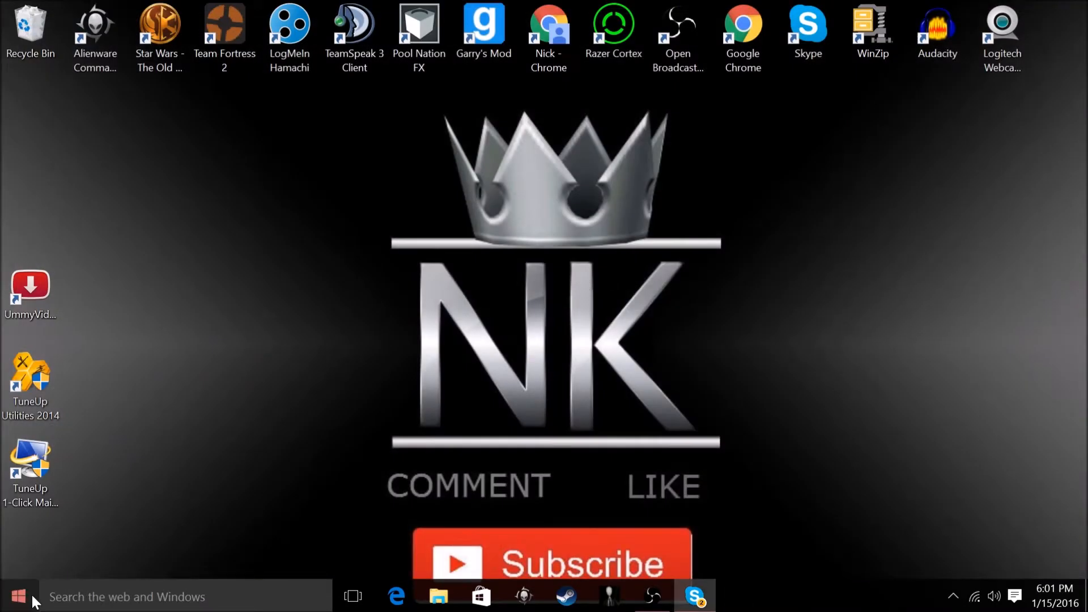
pyautogui.click(29, 606)
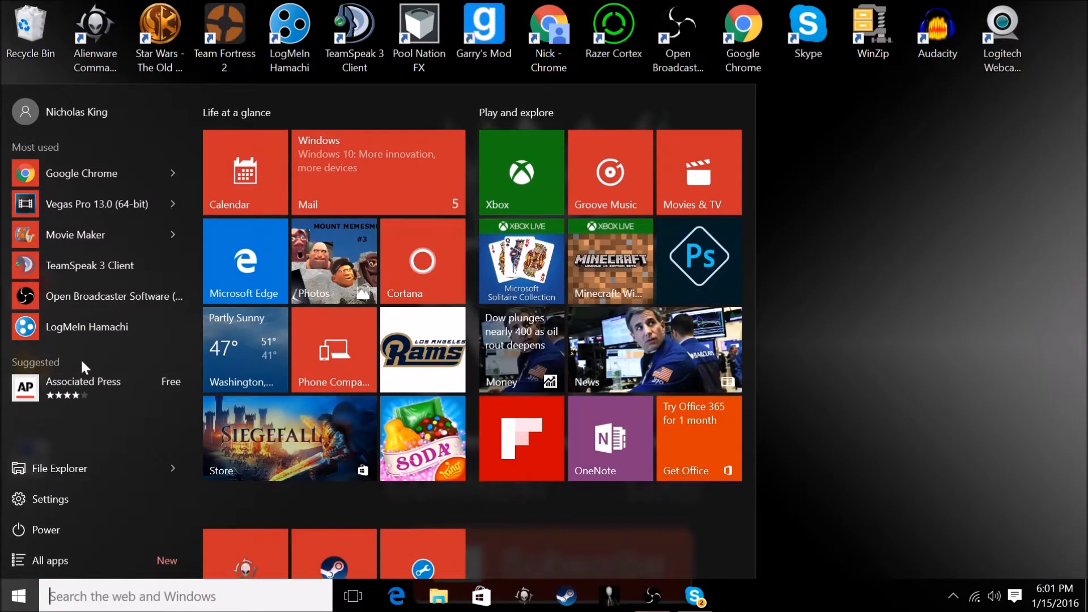
pyautogui.click(82, 240)
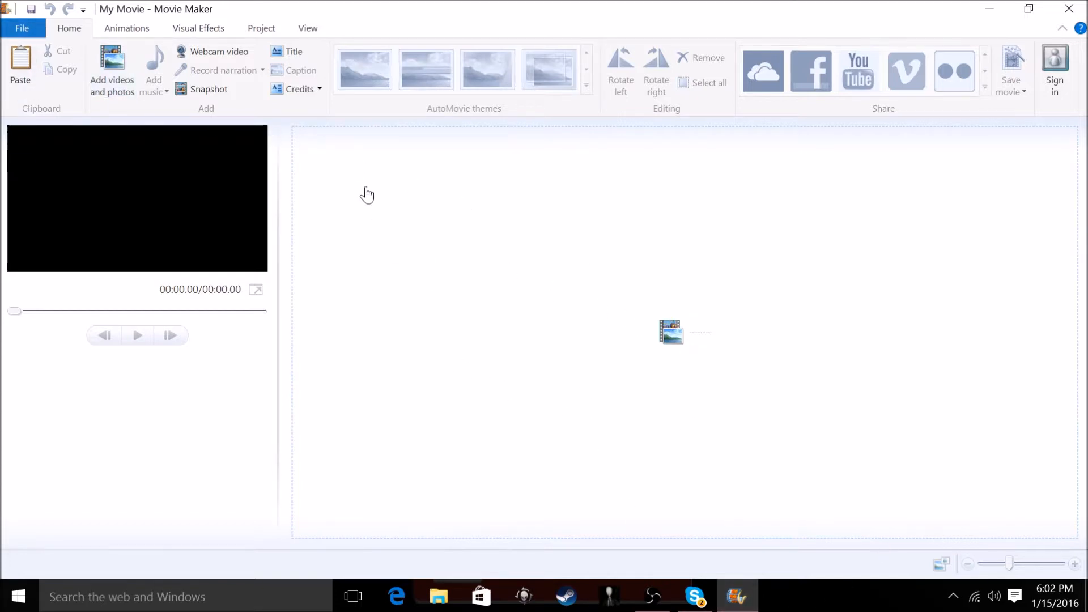
# Step: Browse the Pictures folder for videos and photos to add, and cancel without adding any
pyautogui.click(116, 89)
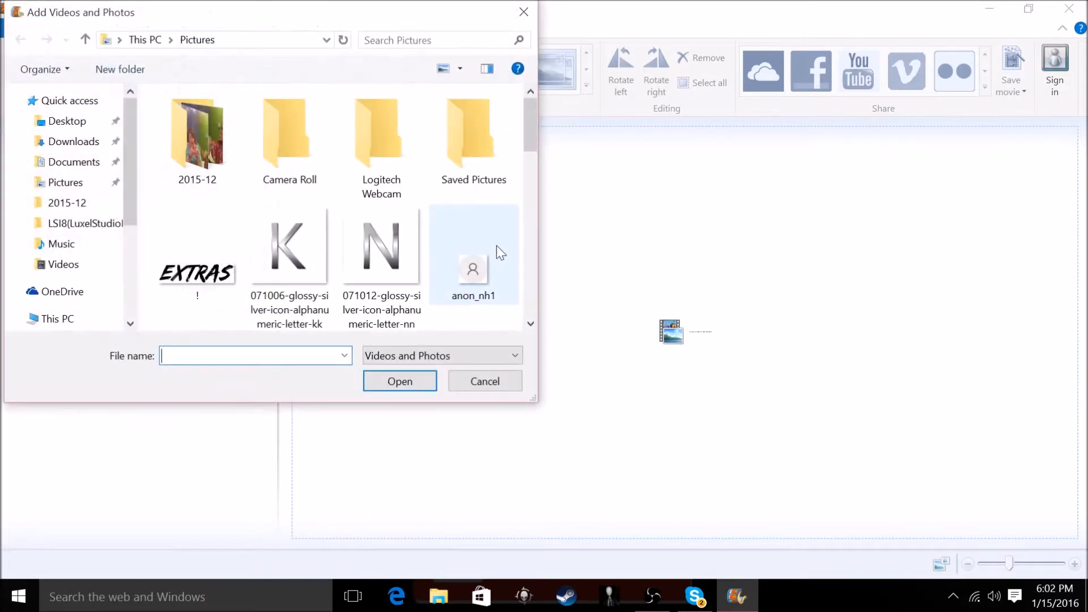
pyautogui.scroll(-3, 317, 213)
pyautogui.scroll(-5, 322, 209)
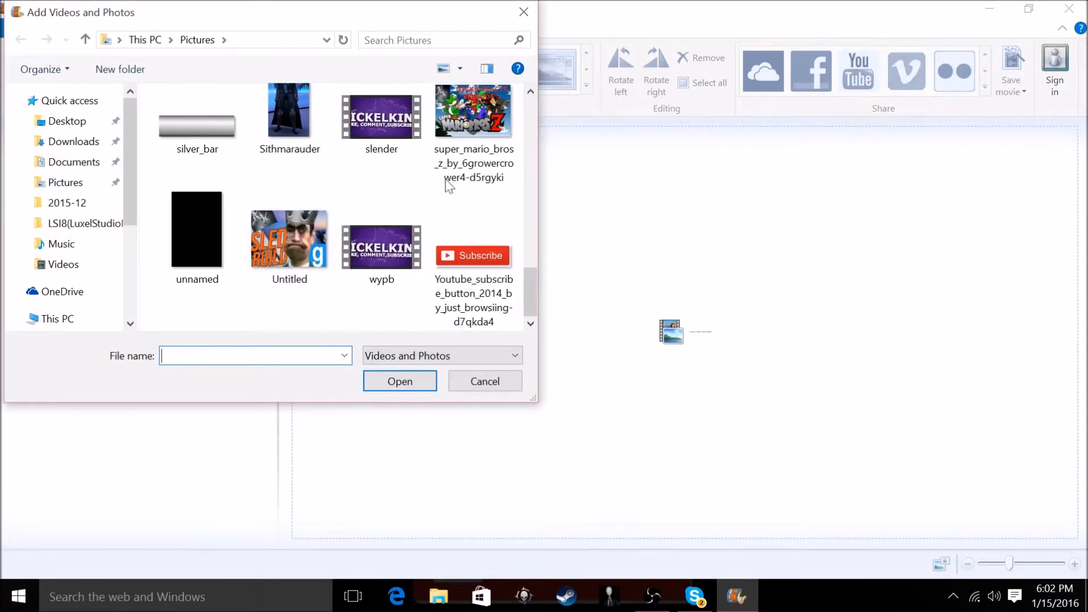
pyautogui.click(522, 16)
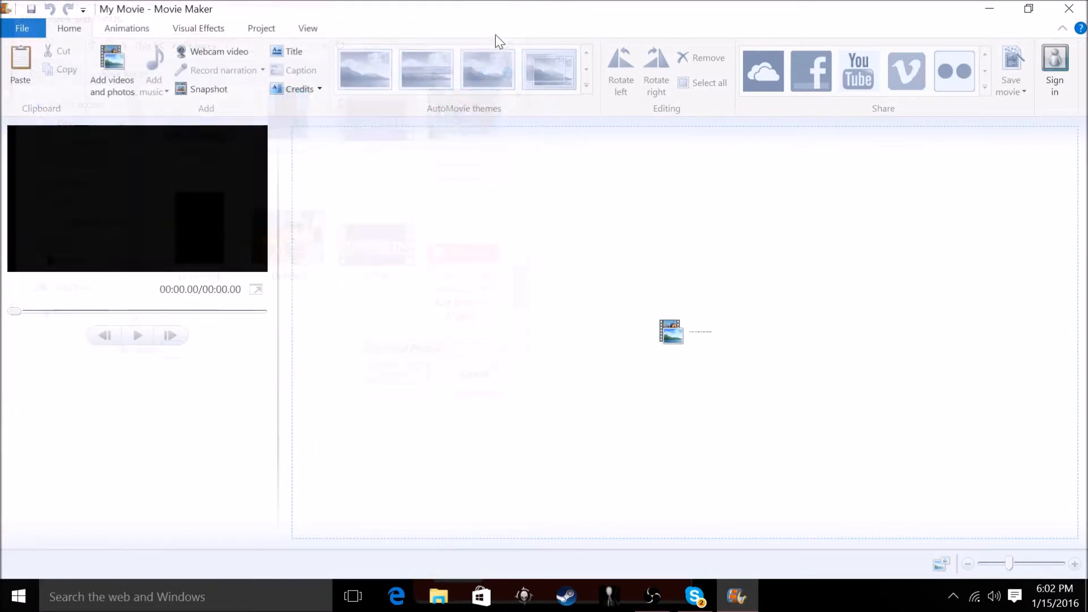
# Step: Show the transition and pan-and-zoom options available for animating the movie
pyautogui.click(137, 31)
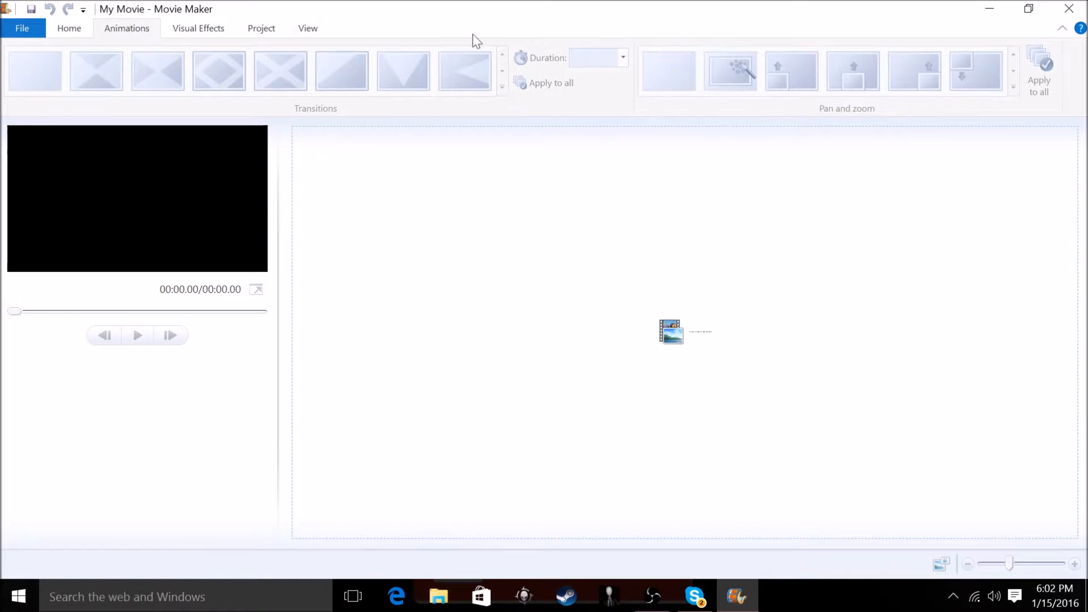
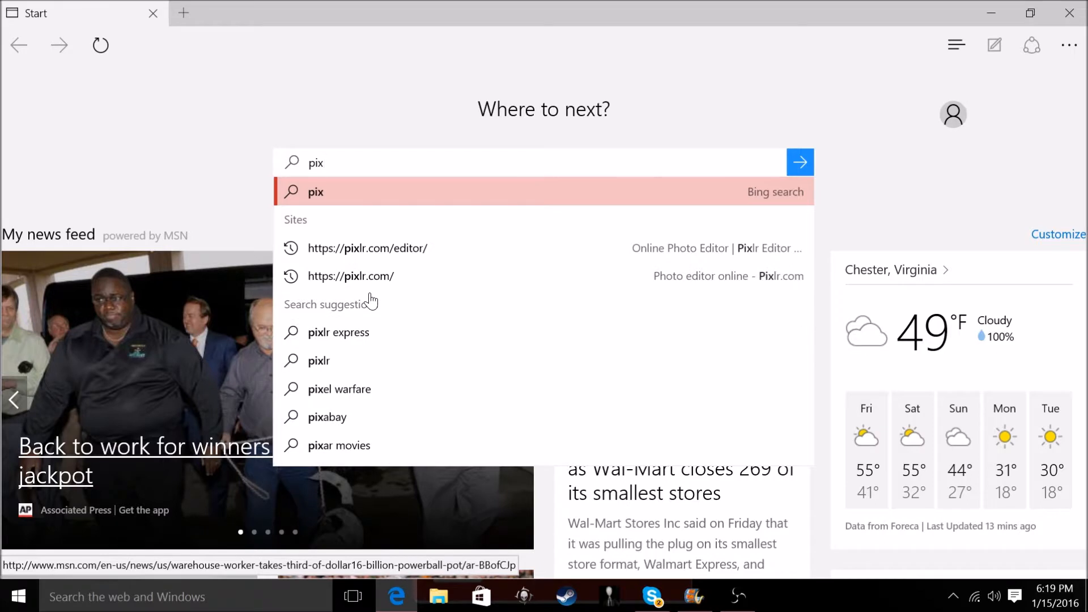
# Step: Search the web for pixlr and open the official Pixlr site
pyautogui.write('lr')
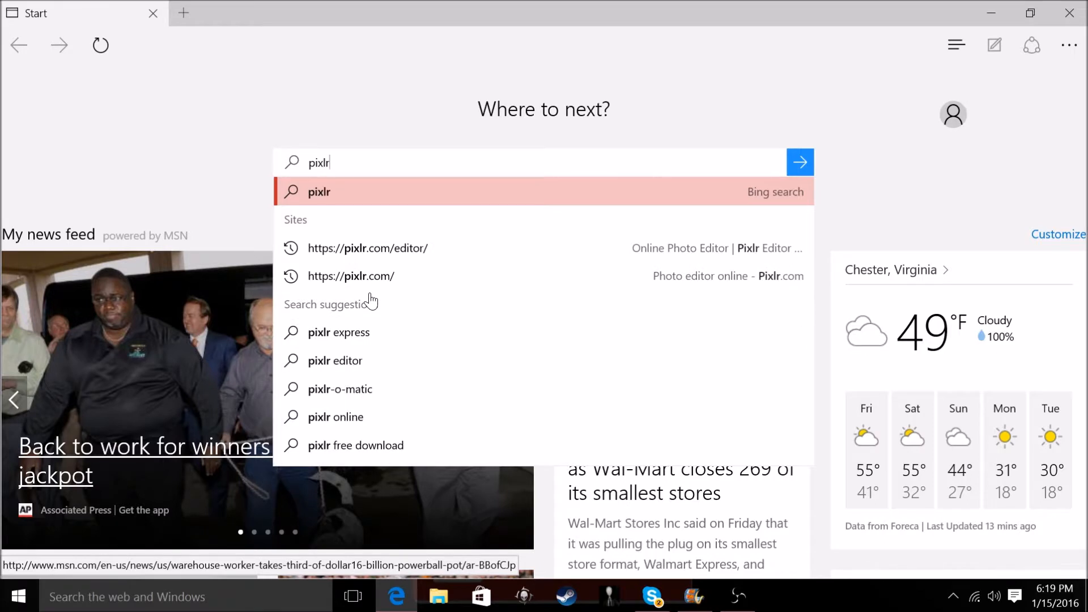
pyautogui.press('Return')
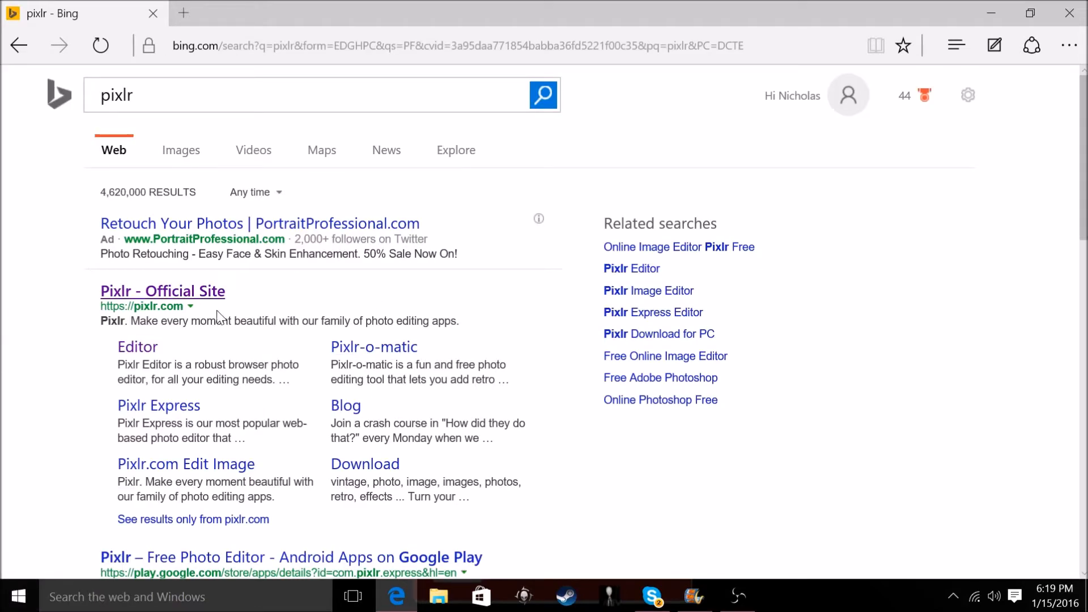
pyautogui.click(211, 304)
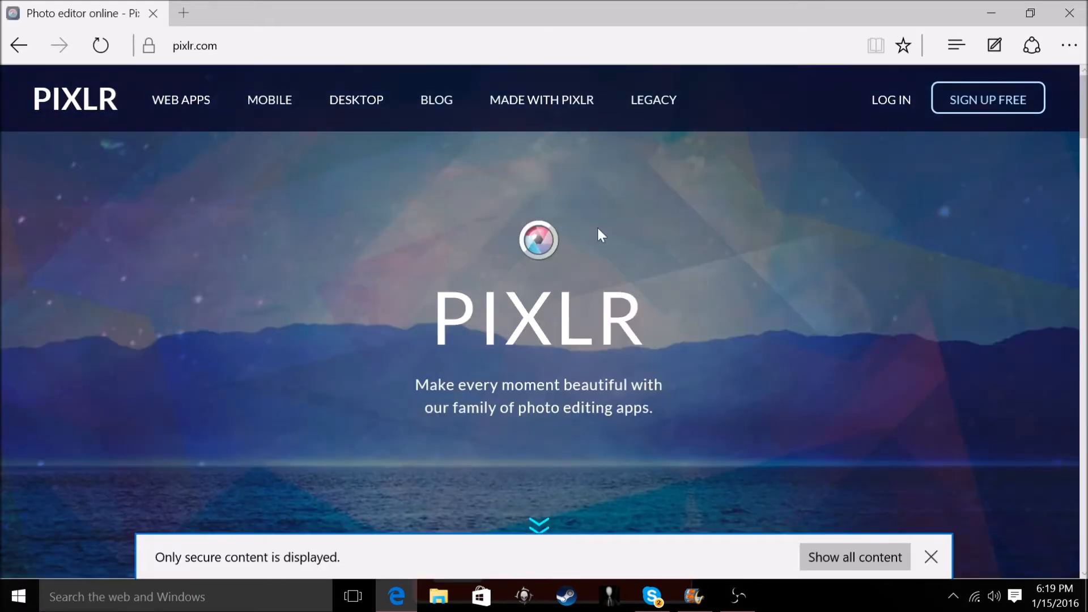
# Step: Find Pixlr Editor among the apps on the Pixlr home page and launch it
pyautogui.scroll(-3, 547, 241)
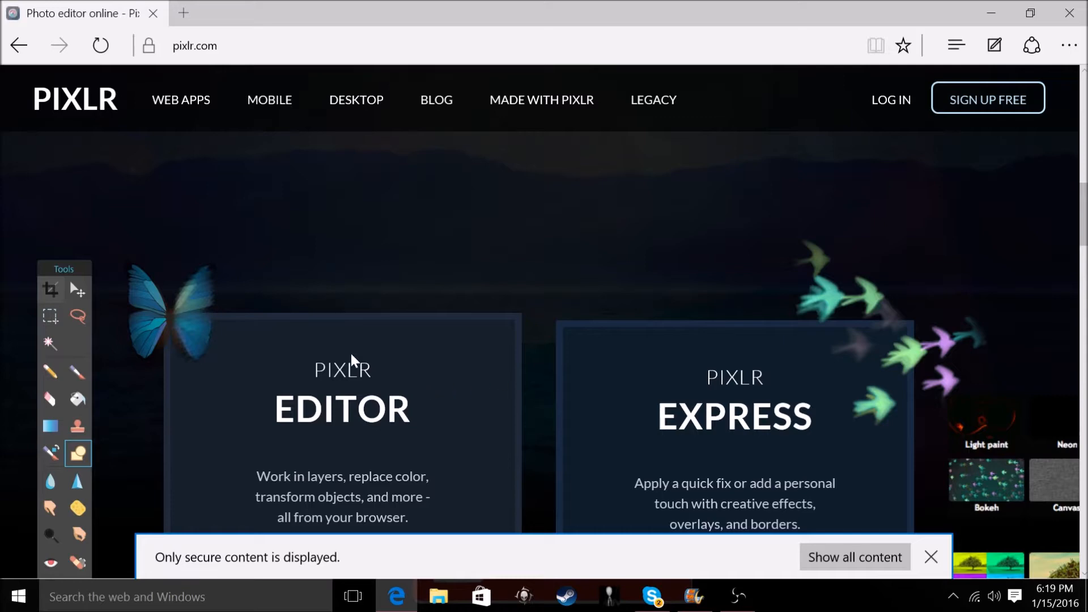
pyautogui.scroll(-5, 353, 364)
pyautogui.click(359, 254)
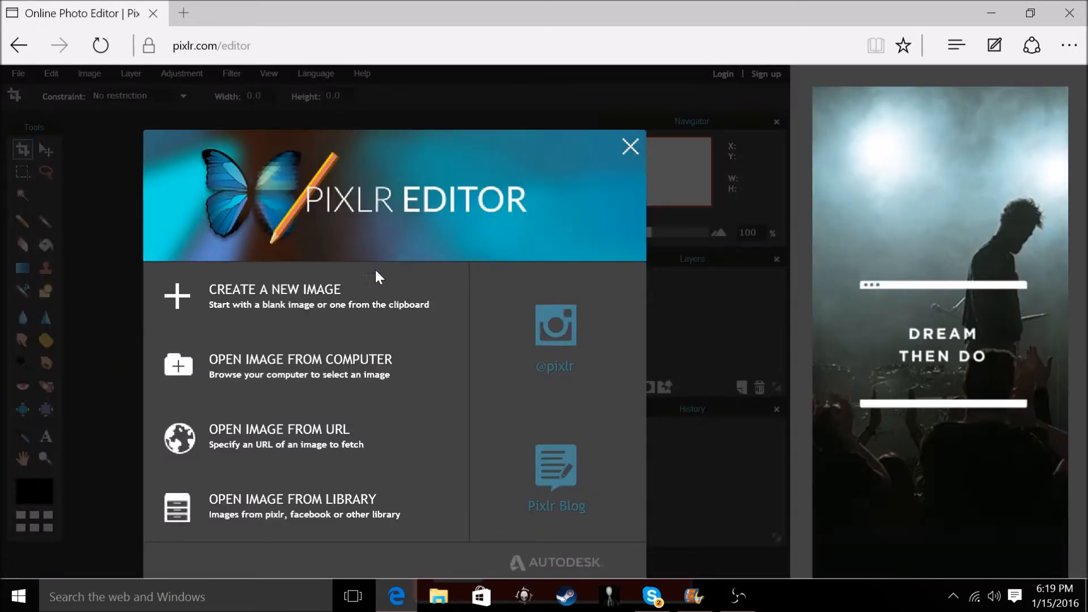
# Step: Bring up the settings for a new blank image and cancel without creating one
pyautogui.click(350, 288)
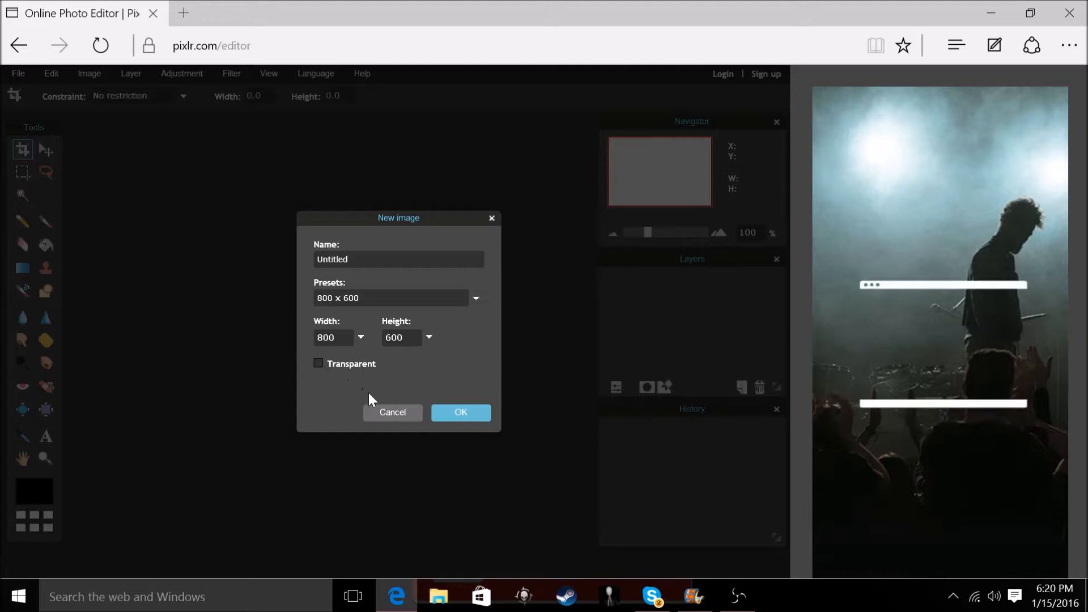
pyautogui.click(393, 414)
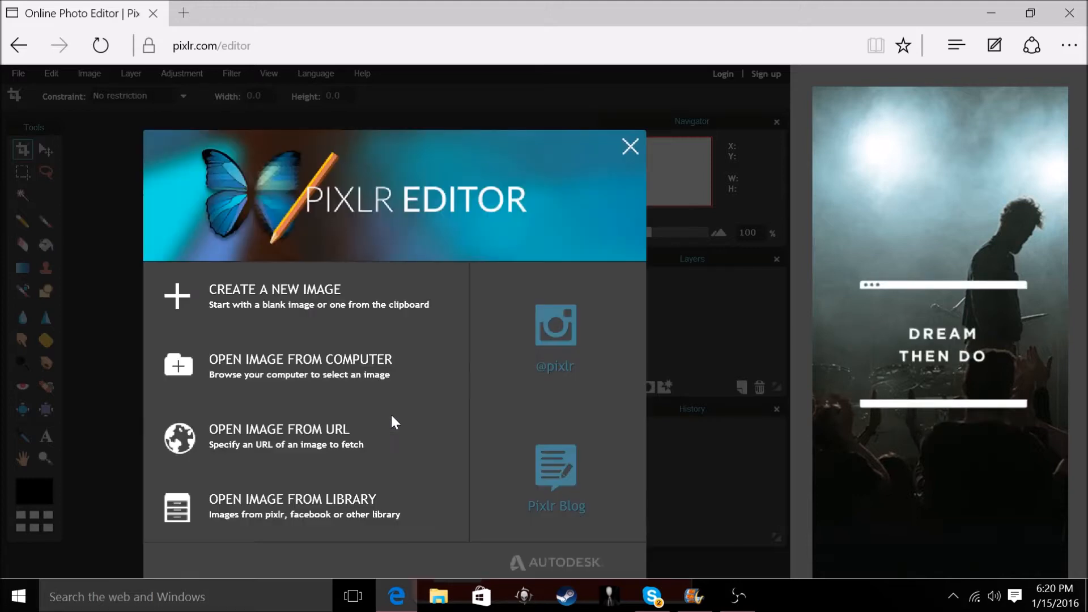
# Step: Open the background image steamworkshop_webupload_previewfile_310864632_preview from the computer's Downloads folder
pyautogui.click(223, 363)
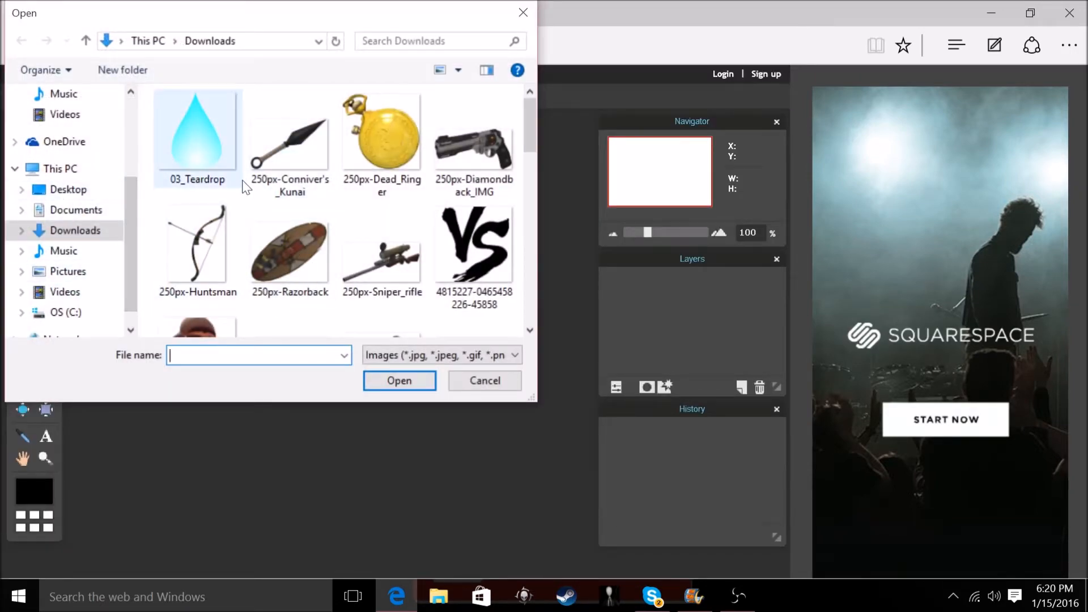
pyautogui.scroll(-10, 244, 196)
pyautogui.scroll(2, 245, 187)
pyautogui.scroll(-2, 245, 187)
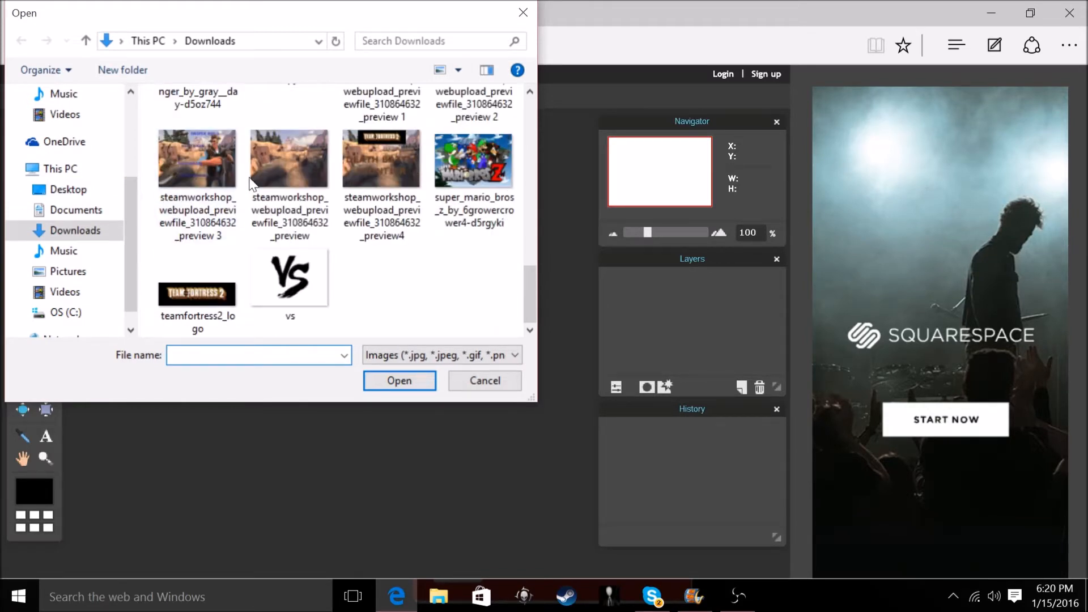
pyautogui.scroll(3, 434, 148)
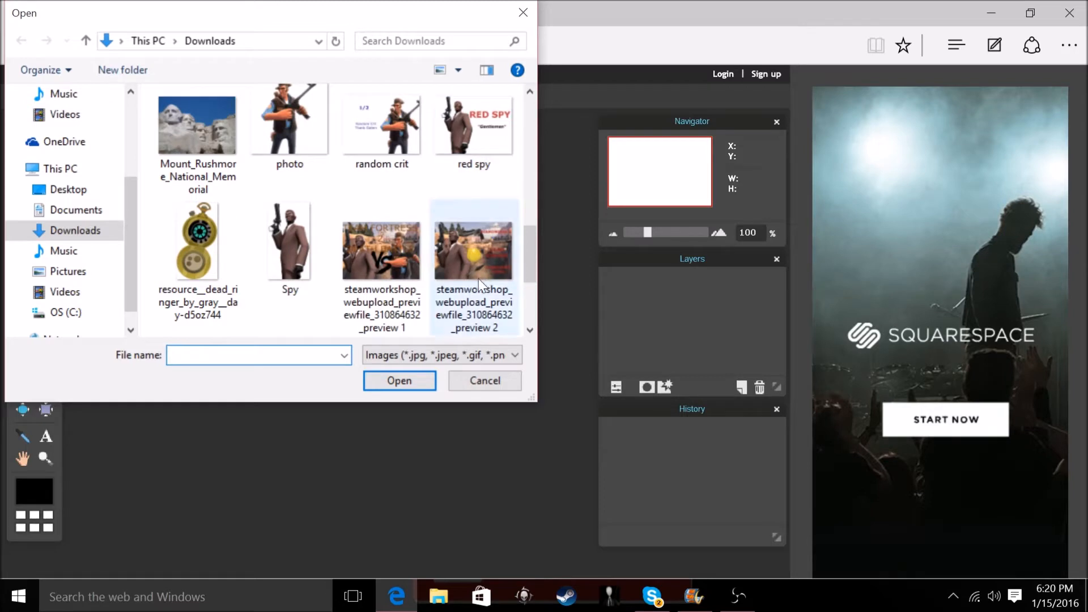
pyautogui.scroll(-3, 463, 266)
pyautogui.scroll(2, 270, 170)
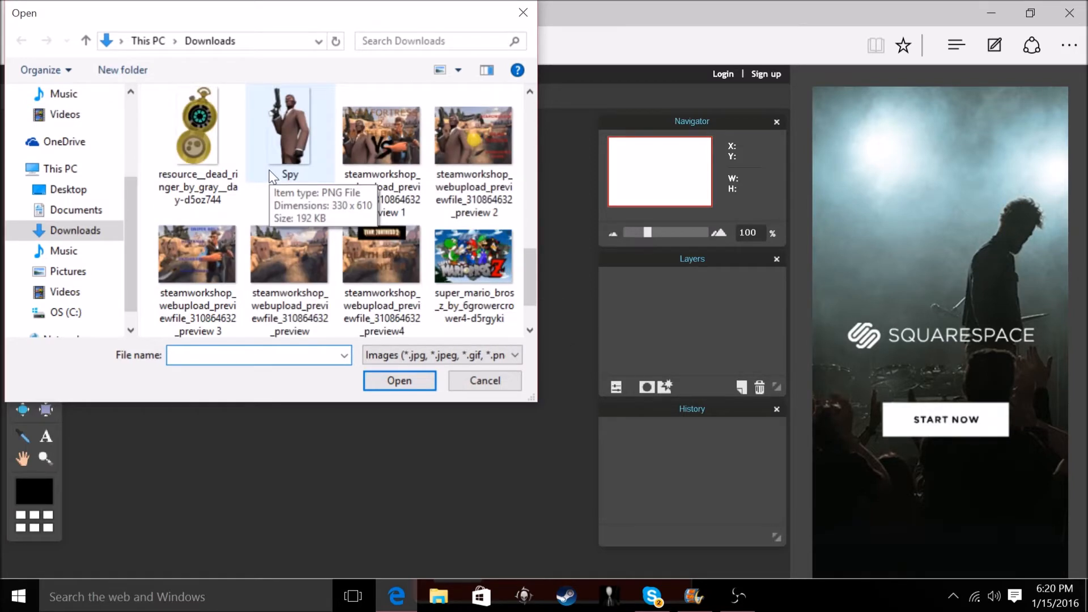
pyautogui.click(321, 280)
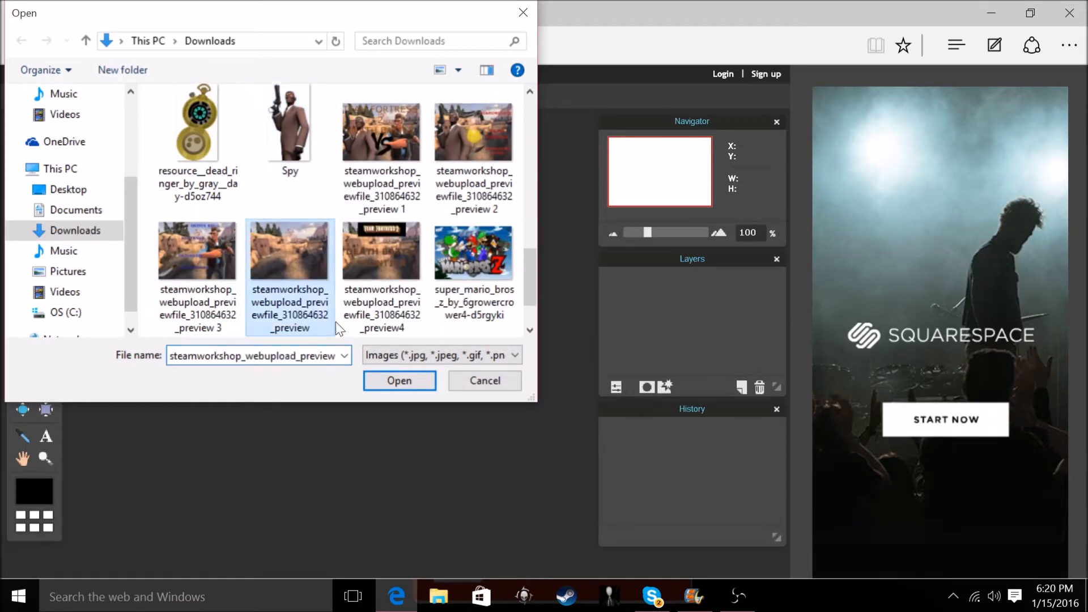
pyautogui.click(399, 379)
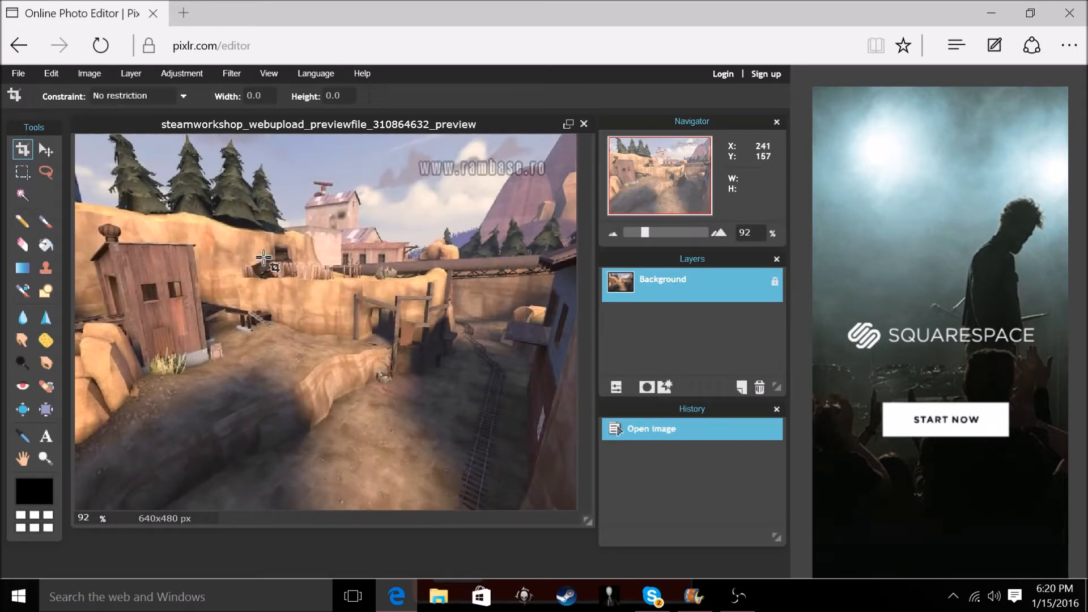
# Step: Search for google images in a new browser tab and open the Google Images site
pyautogui.click(186, 17)
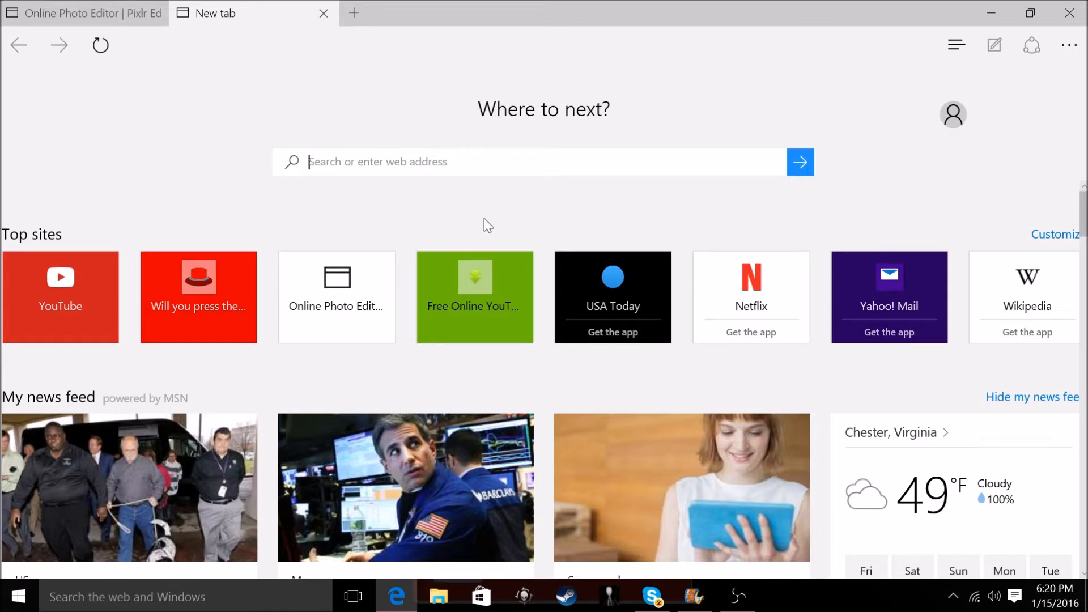
pyautogui.write('google')
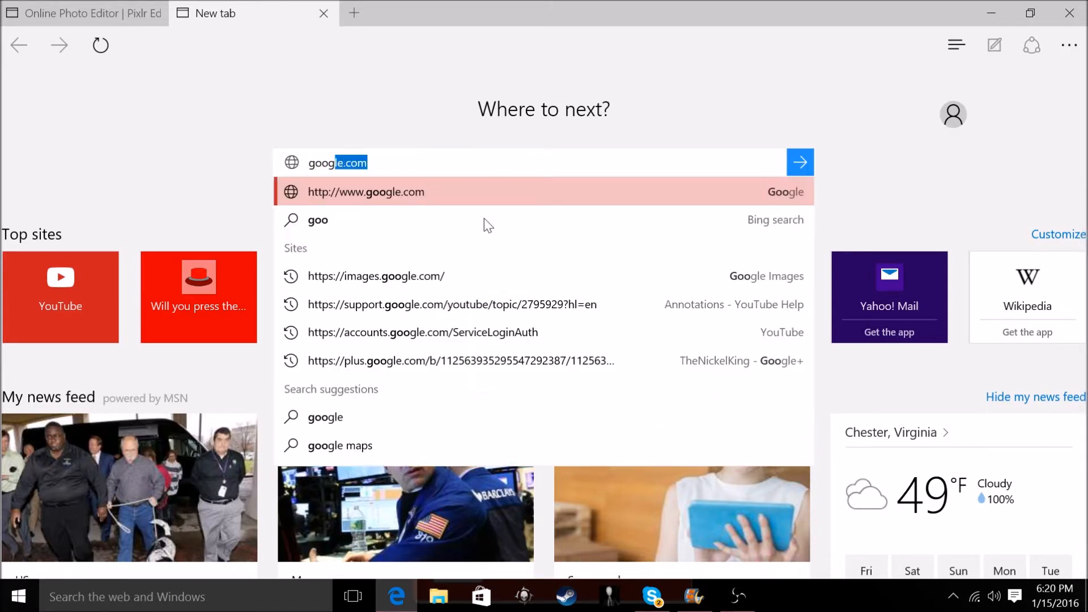
pyautogui.write(' image')
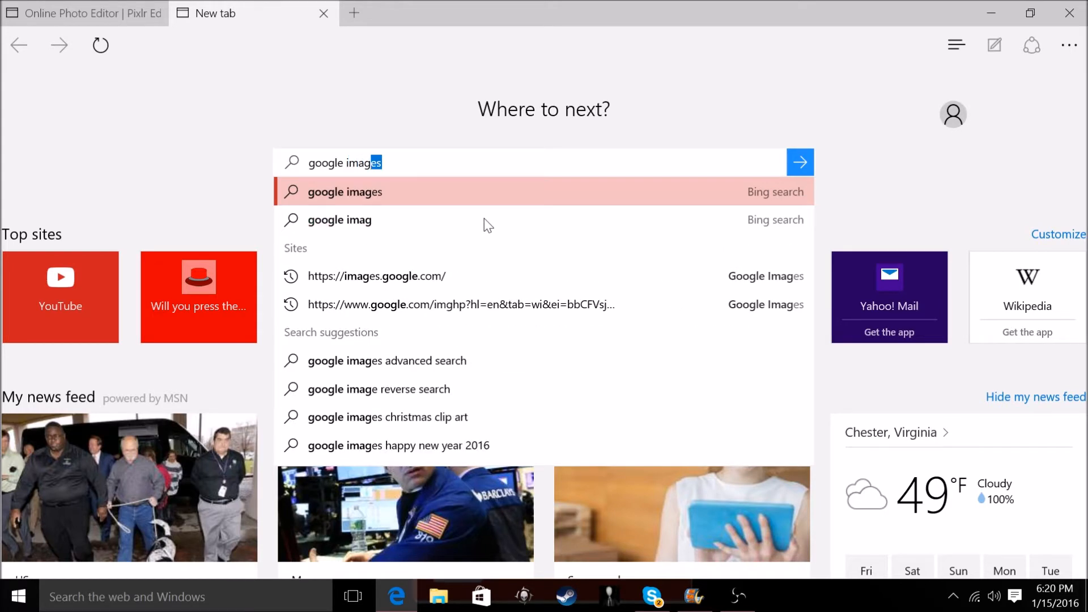
pyautogui.write('s')
pyautogui.press('Return')
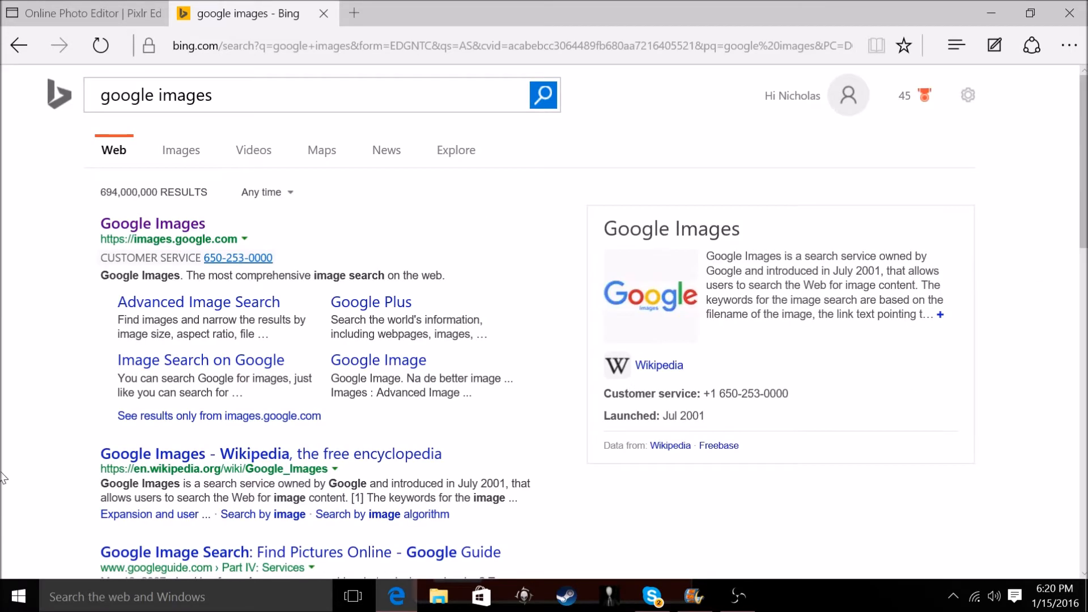
pyautogui.click(146, 228)
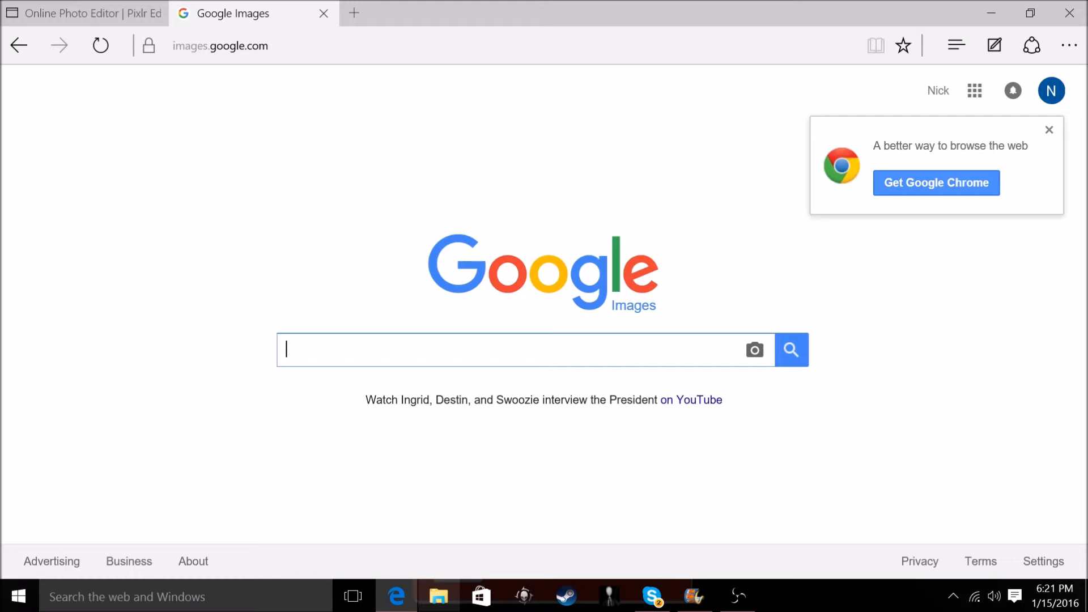
# Step: Search Google Images for tf2 spy png and dismiss the Google Chrome promotion
pyautogui.write('spyu')
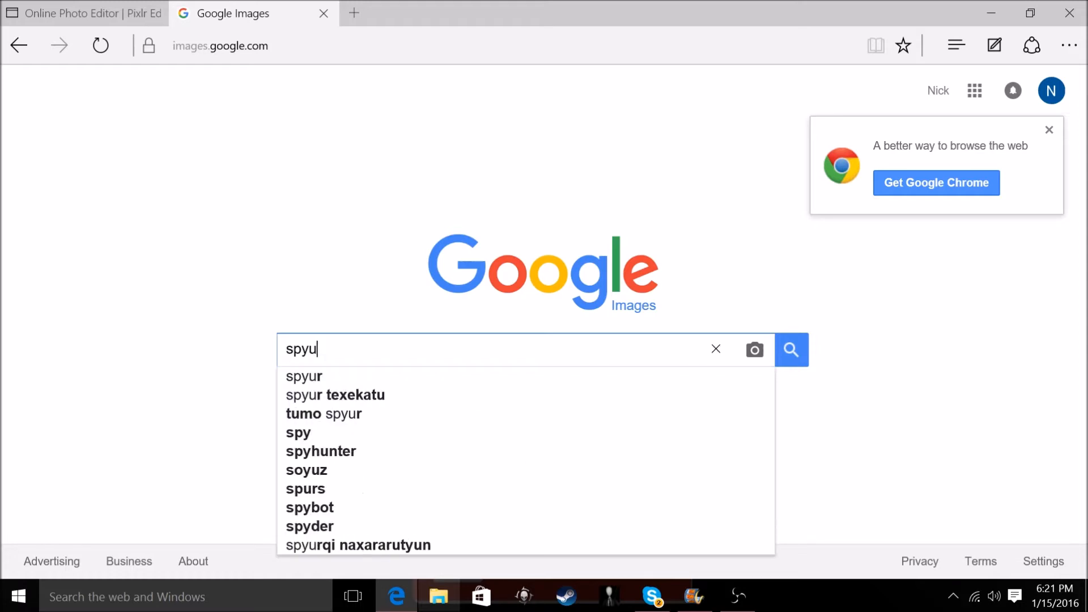
pyautogui.press('BackSpace')
pyautogui.press('BackSpace')
pyautogui.press('BackSpace')
pyautogui.press('BackSpace')
pyautogui.write('t')
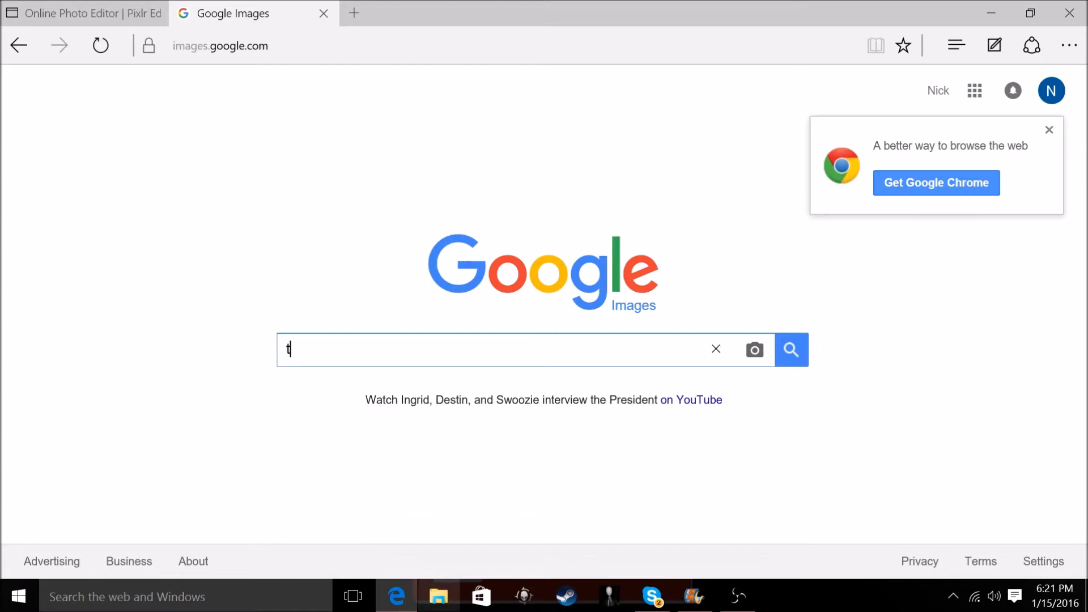
pyautogui.write('f2 spy')
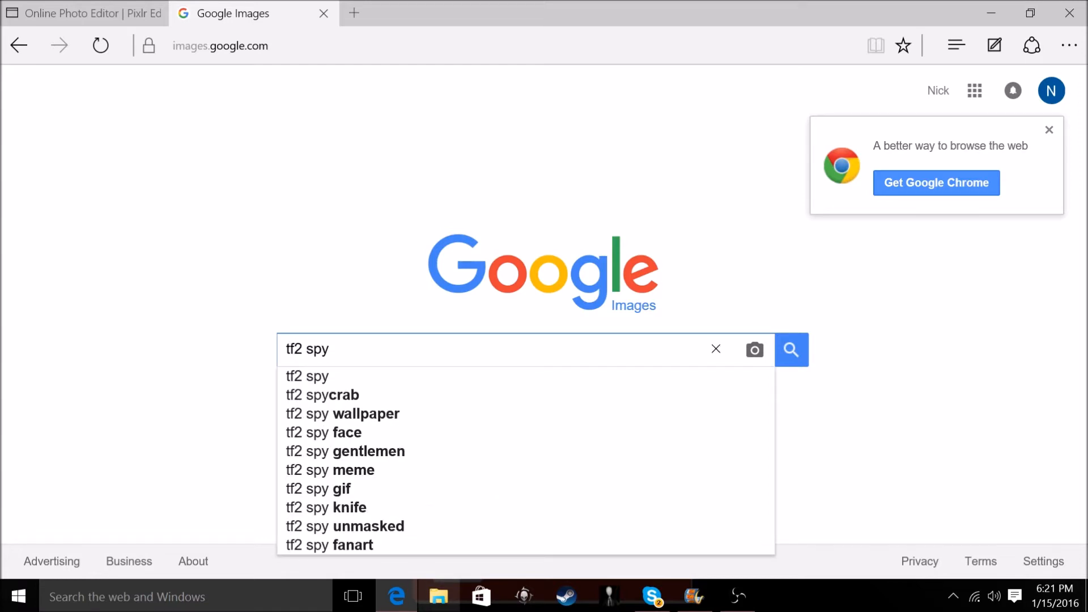
pyautogui.write(' p')
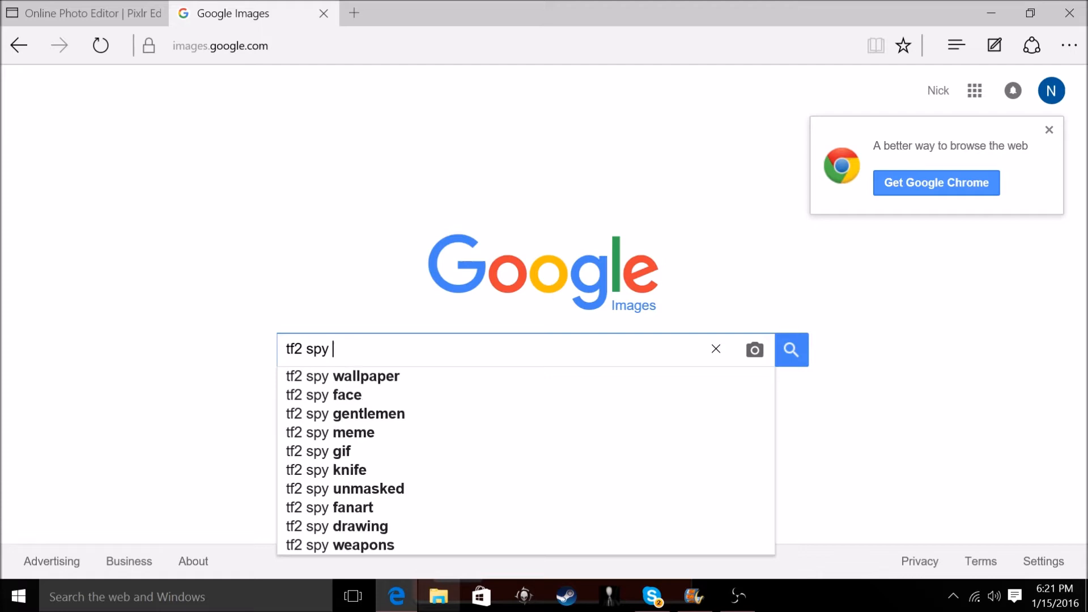
pyautogui.write('ng')
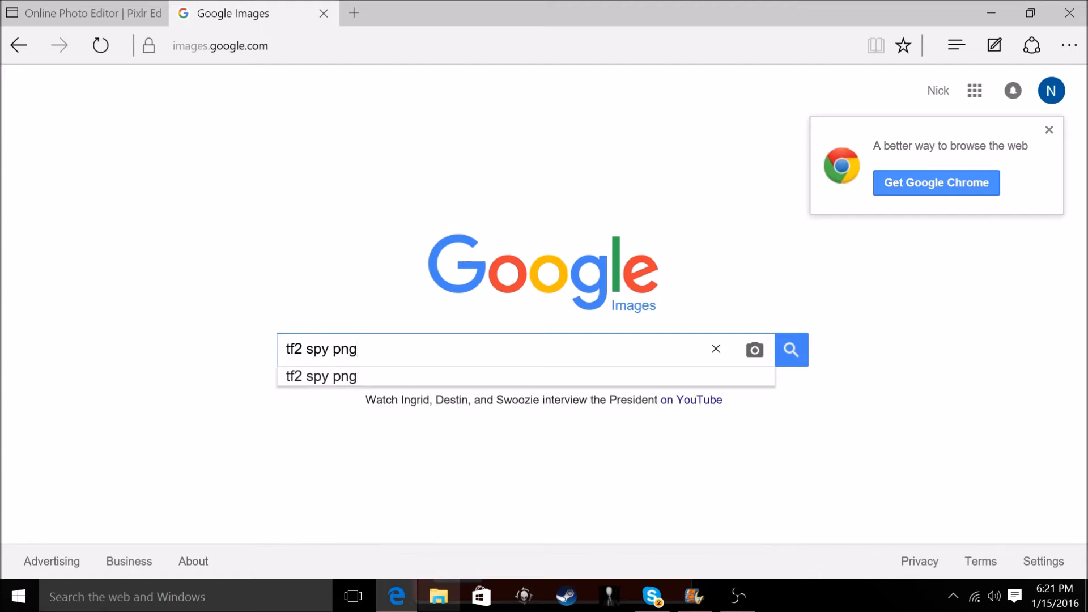
pyautogui.press('Return')
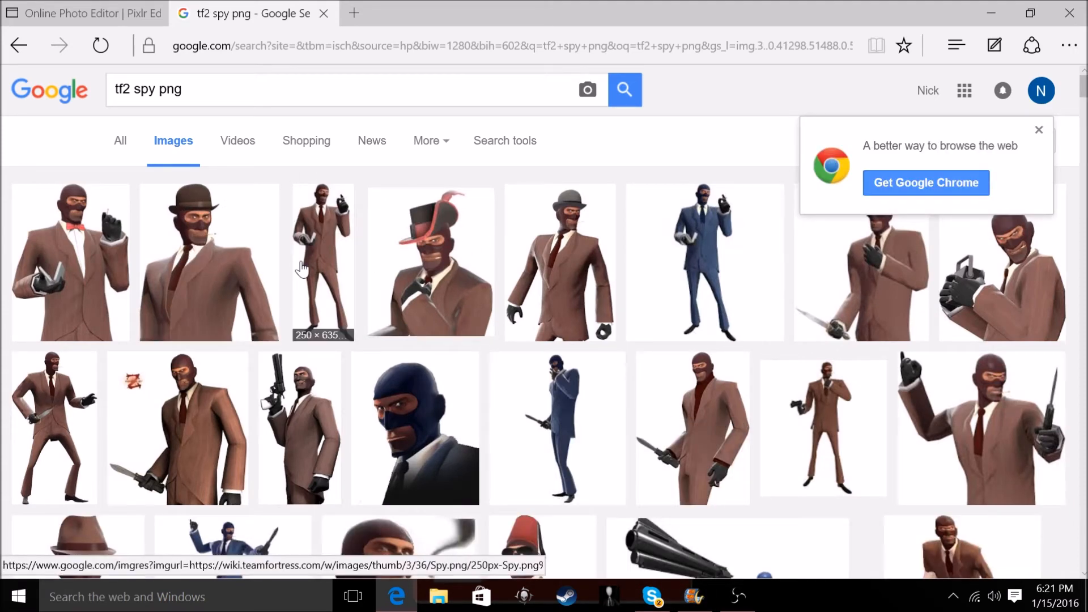
pyautogui.click(1039, 134)
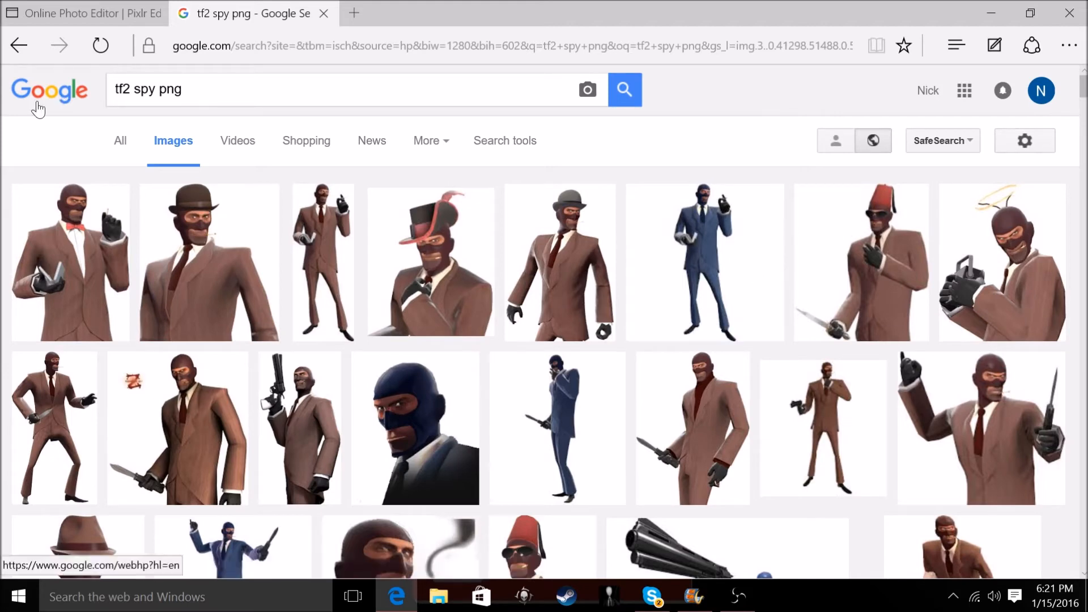
# Step: Enlarge the spy image with the red bow tie, view its save options, and close the search tab without saving it
pyautogui.click(33, 215)
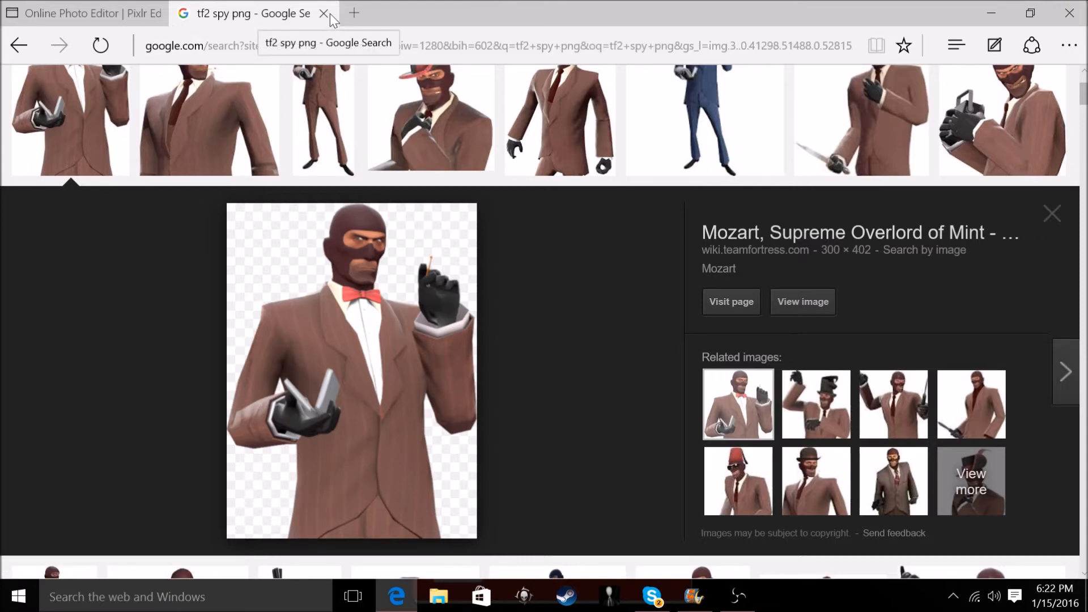
pyautogui.rightClick(345, 325)
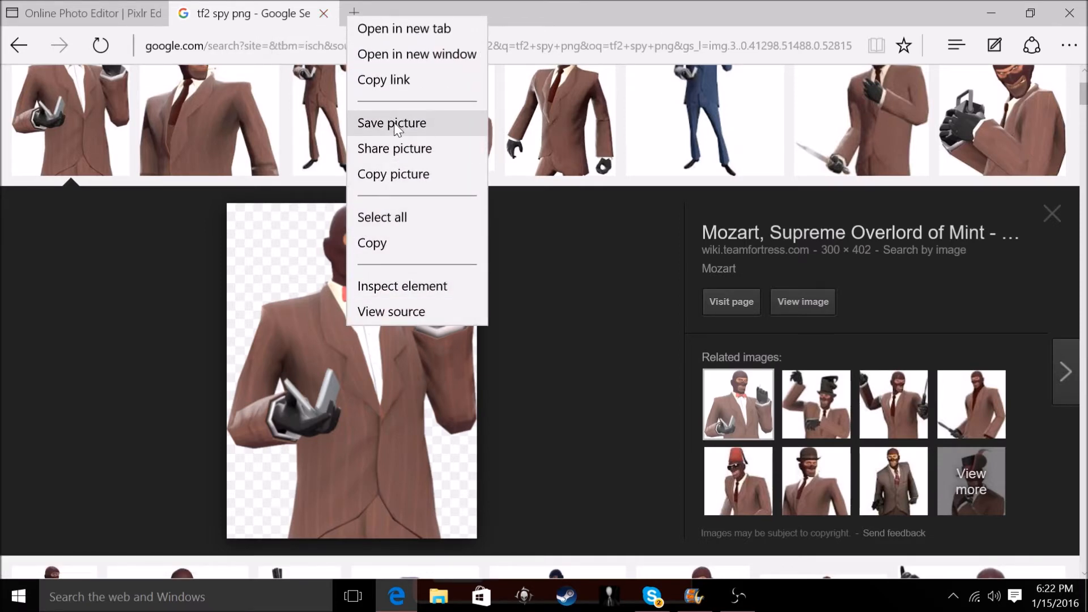
pyautogui.click(579, 325)
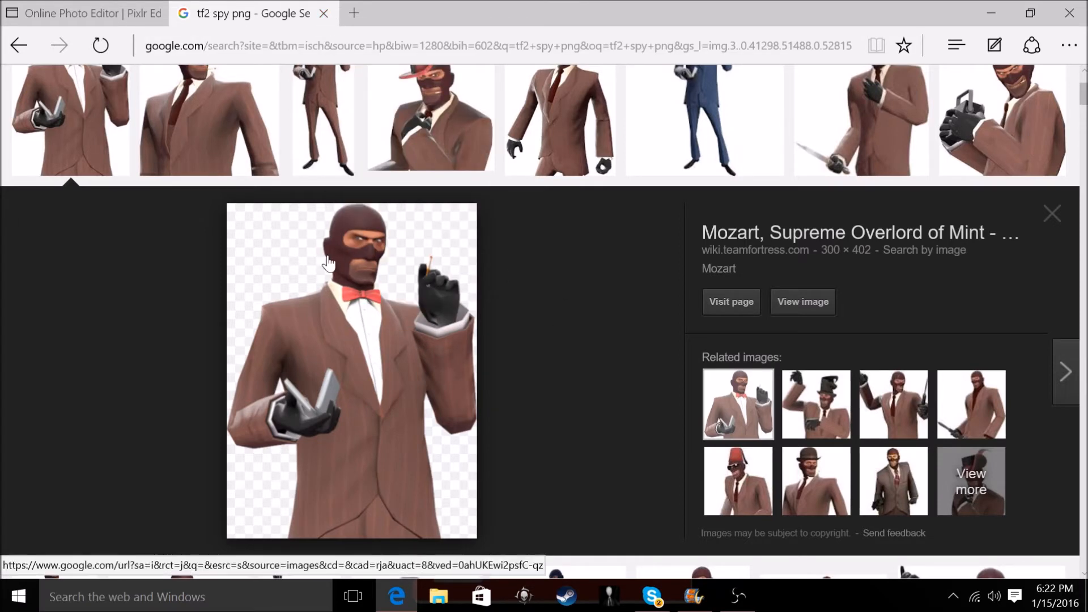
pyautogui.click(324, 14)
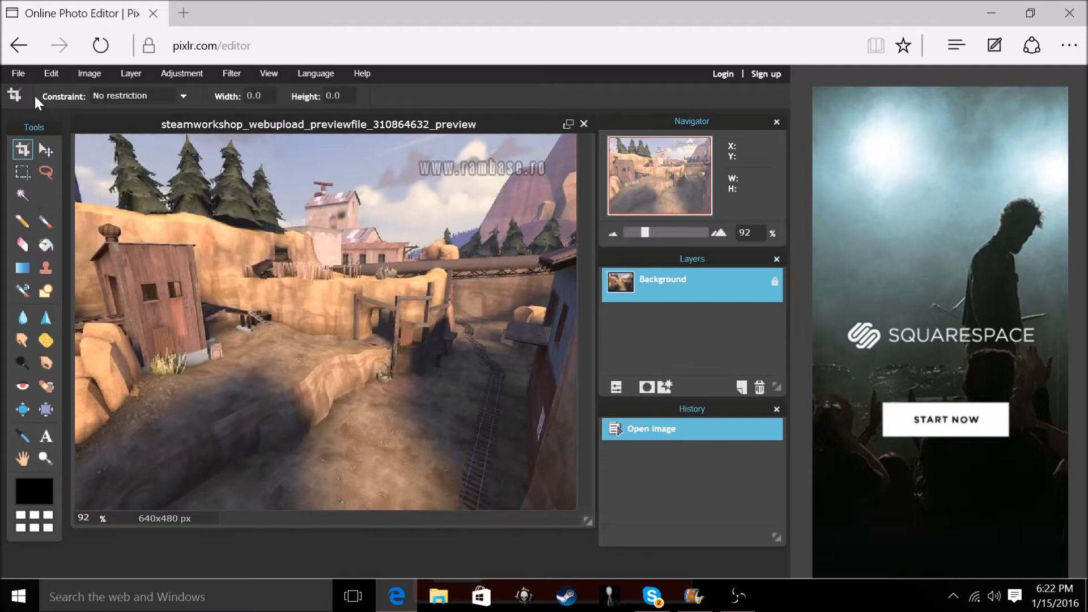
# Step: Open the Spy image from the computer's Downloads folder
pyautogui.click(19, 74)
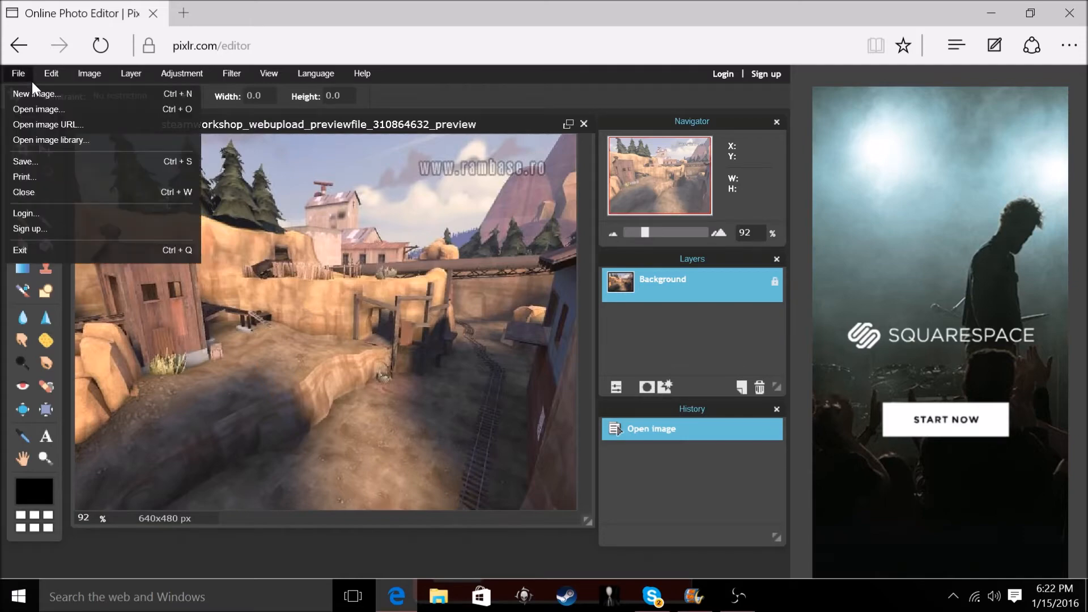
pyautogui.click(59, 109)
pyautogui.scroll(-3, 328, 240)
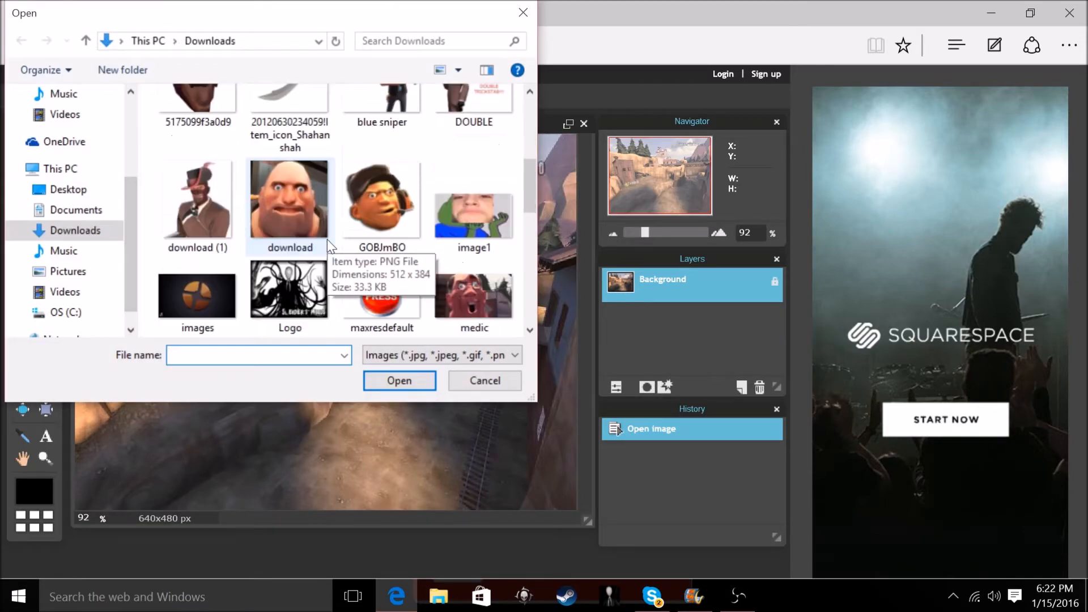
pyautogui.scroll(-3, 327, 239)
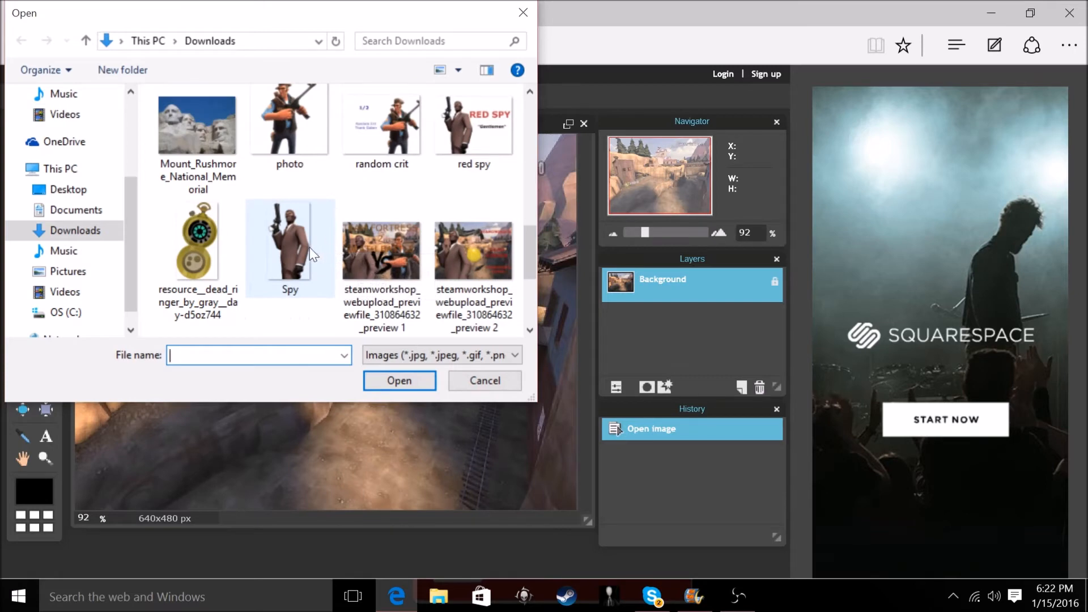
pyautogui.click(309, 247)
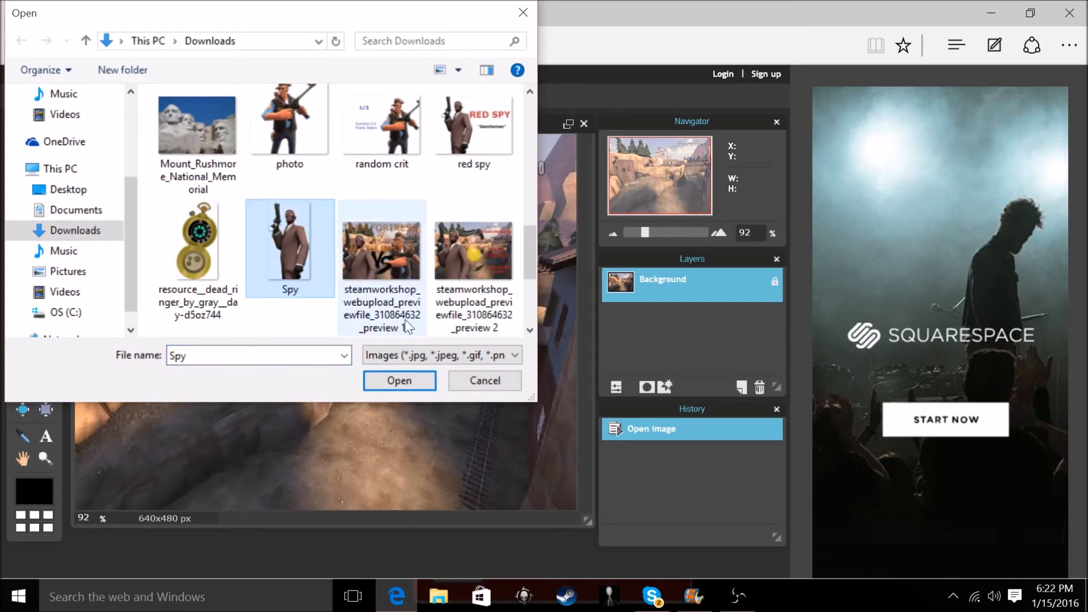
pyautogui.click(379, 376)
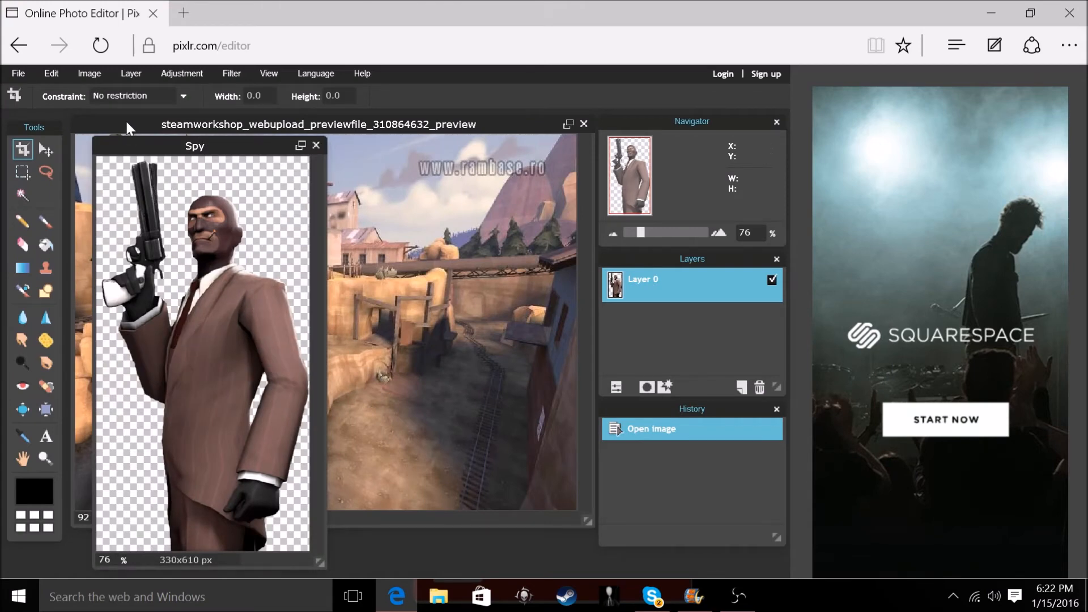
# Step: Select the entire Spy image and copy it
pyautogui.click(53, 75)
pyautogui.moveTo(89, 73)
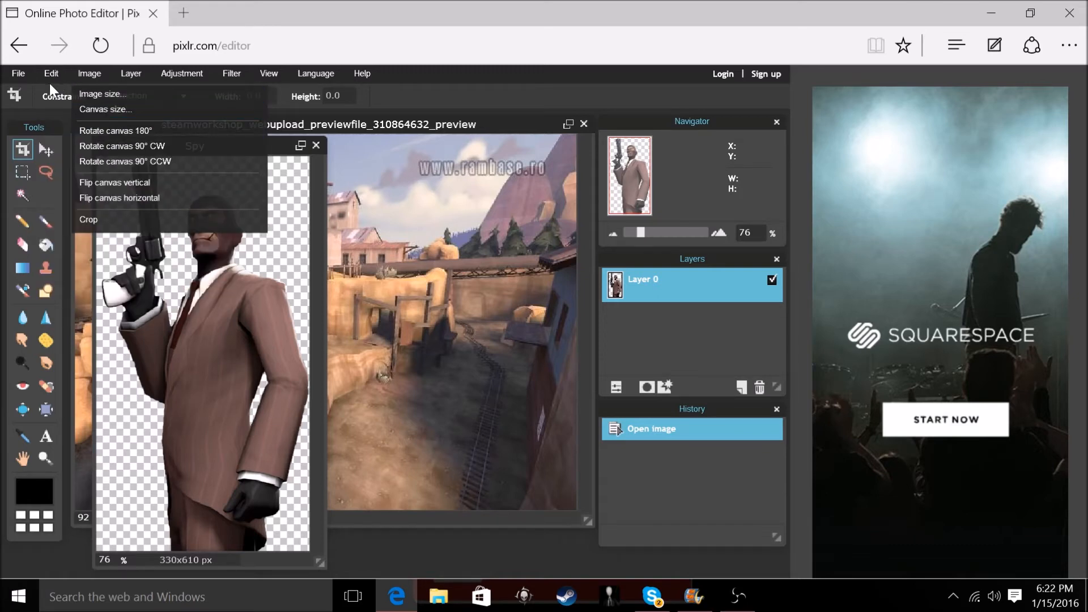
pyautogui.moveTo(51, 83)
pyautogui.click(52, 239)
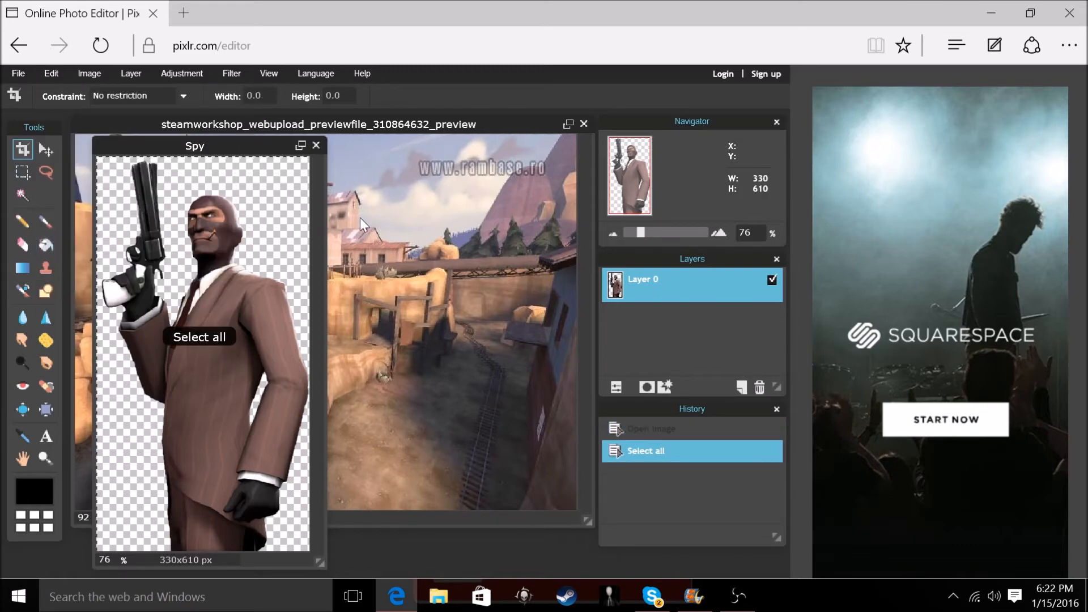
pyautogui.click(362, 224)
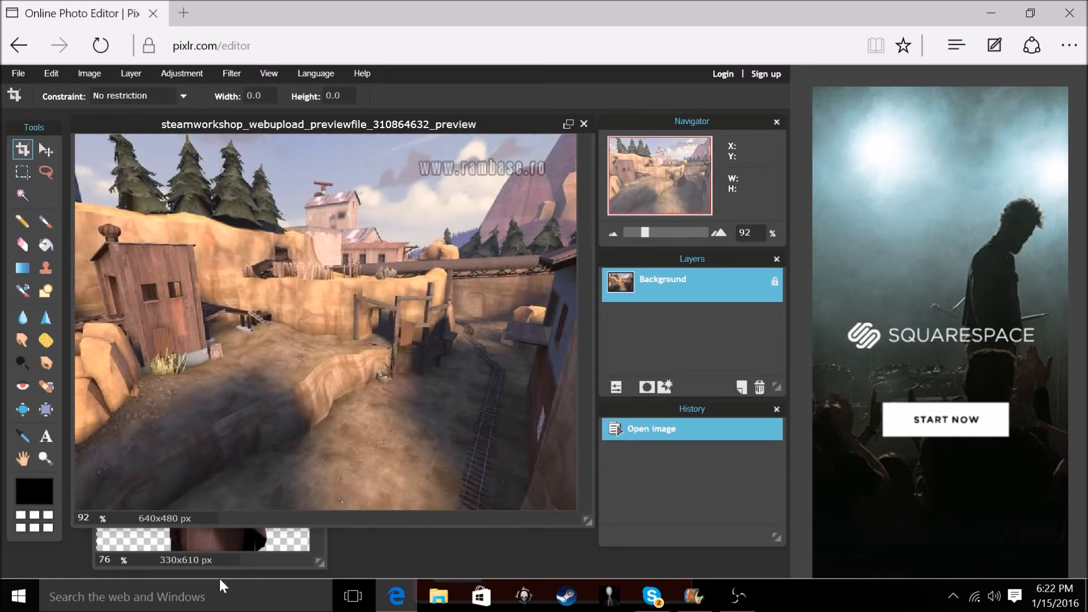
pyautogui.click(233, 560)
pyautogui.click(52, 73)
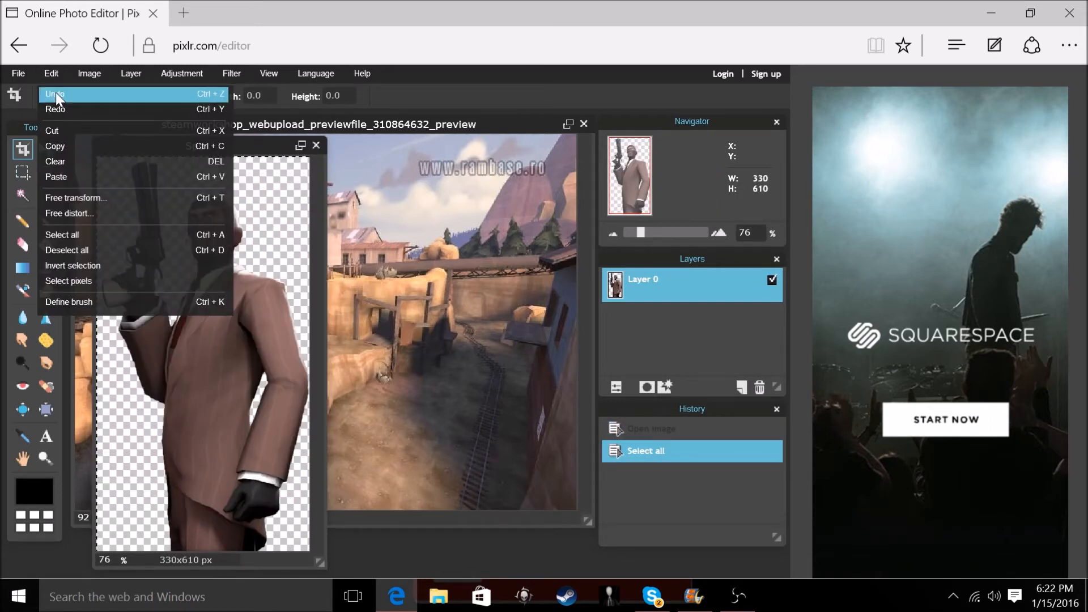
pyautogui.click(80, 147)
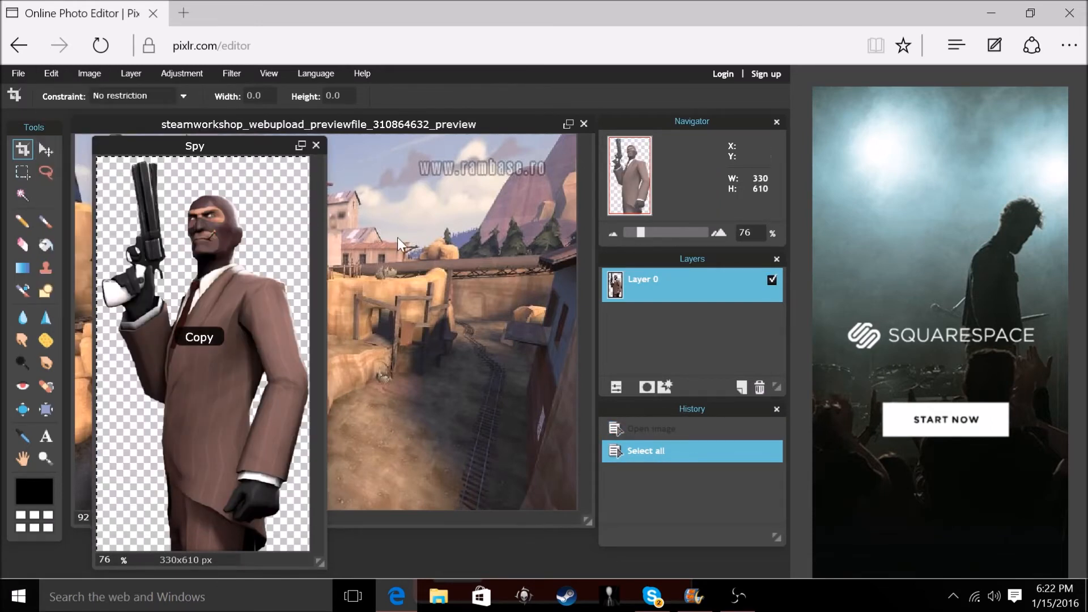
# Step: Paste the copied spy into the steamworkshop background image and move it to the picture's left edge
pyautogui.click(399, 245)
pyautogui.click(51, 74)
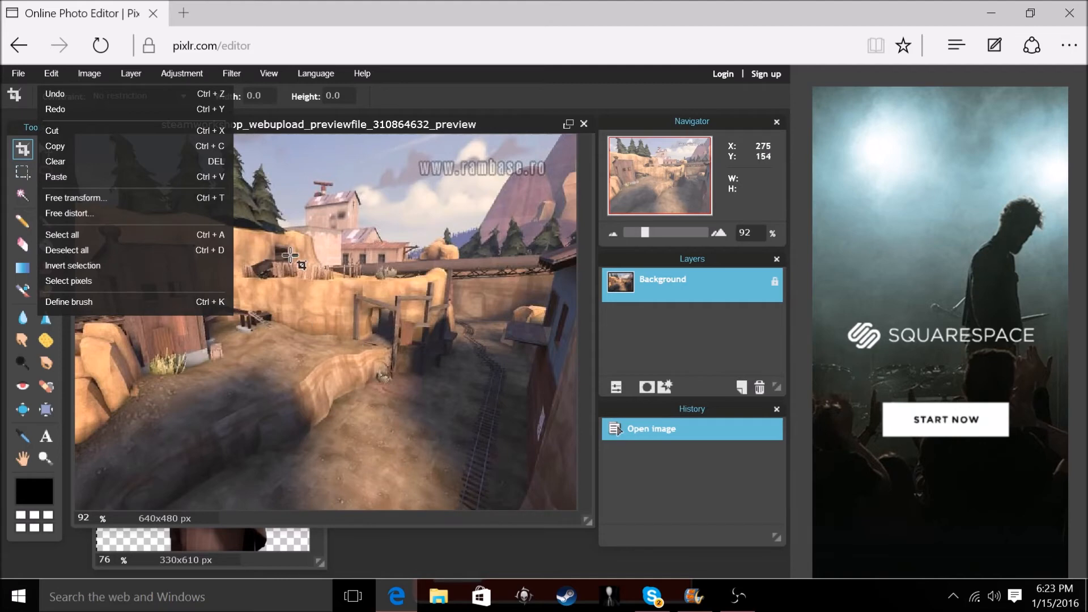
pyautogui.click(125, 175)
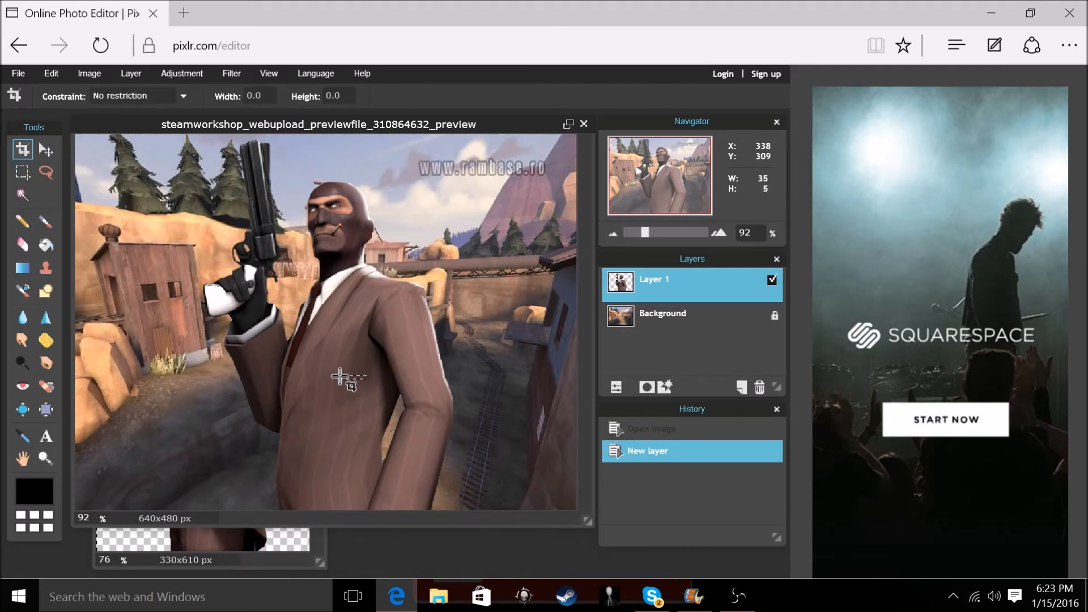
pyautogui.click(54, 153)
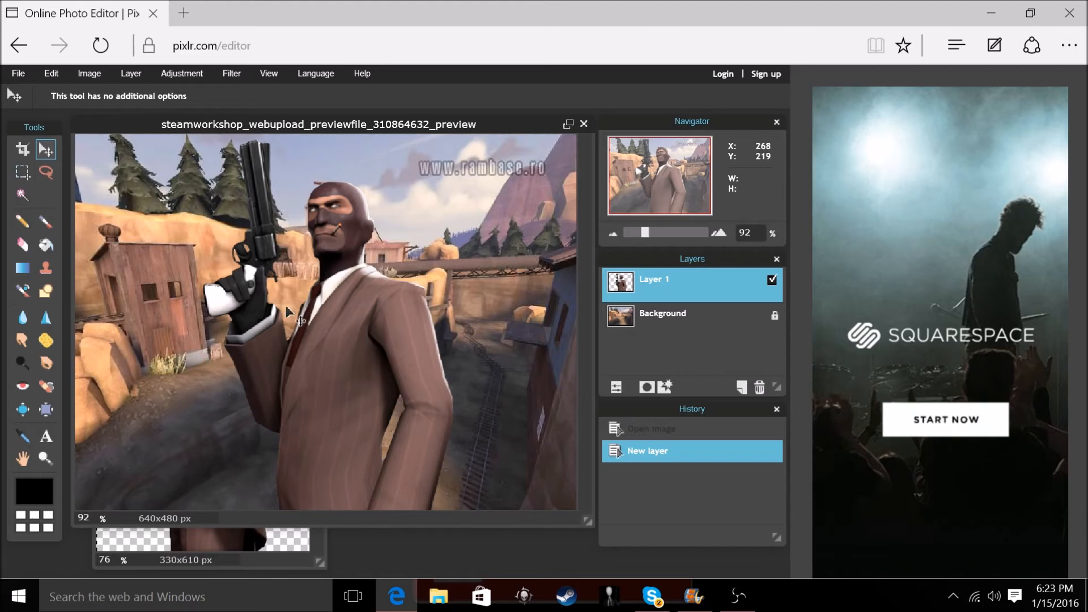
pyautogui.moveTo(326, 359); pyautogui.dragTo(196, 352)
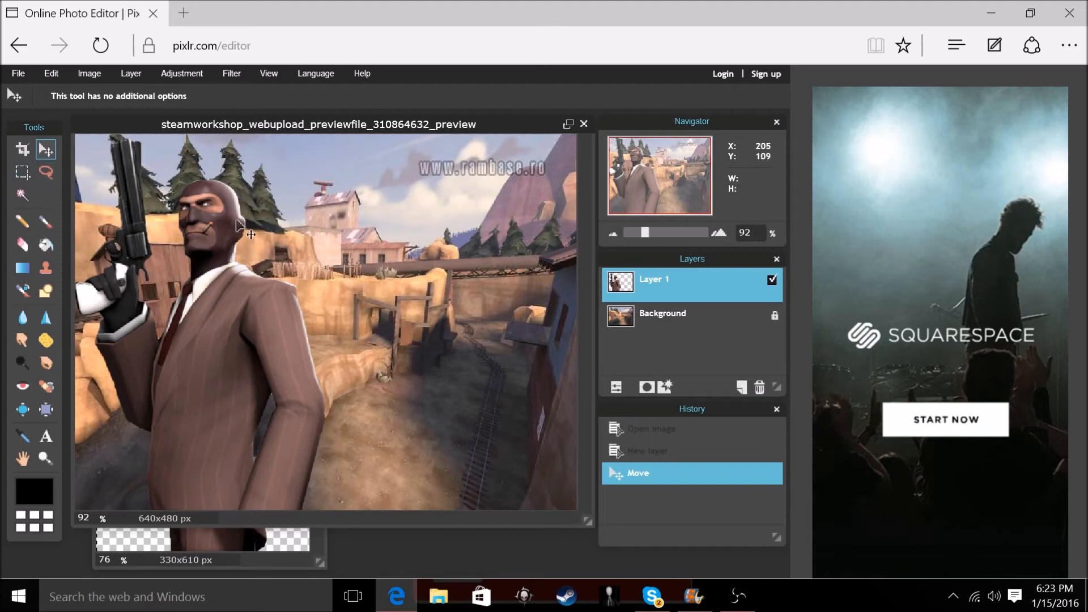
pyautogui.click(47, 435)
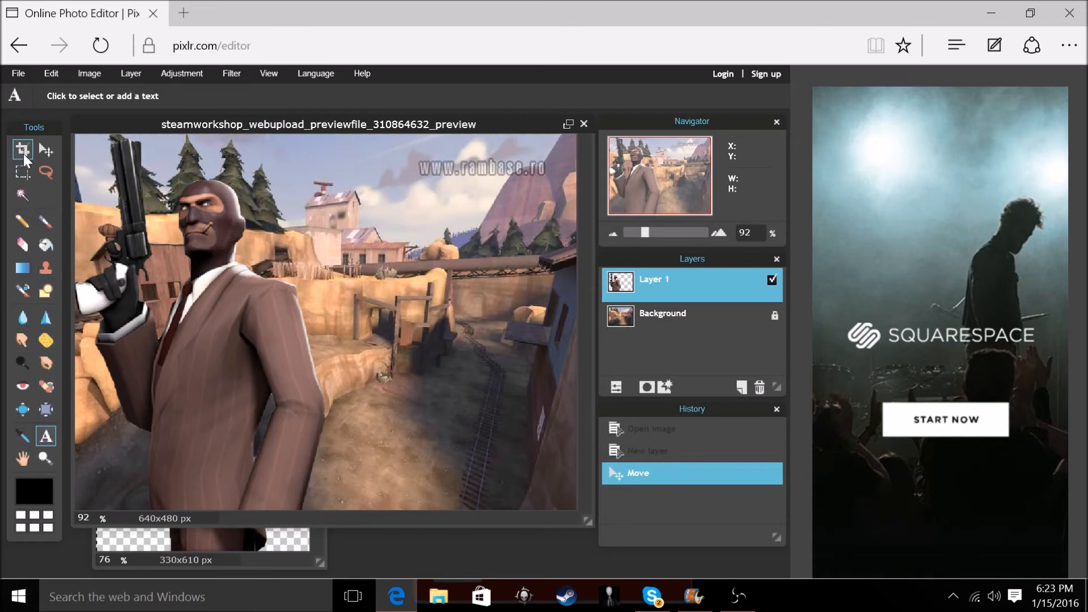
pyautogui.click(51, 73)
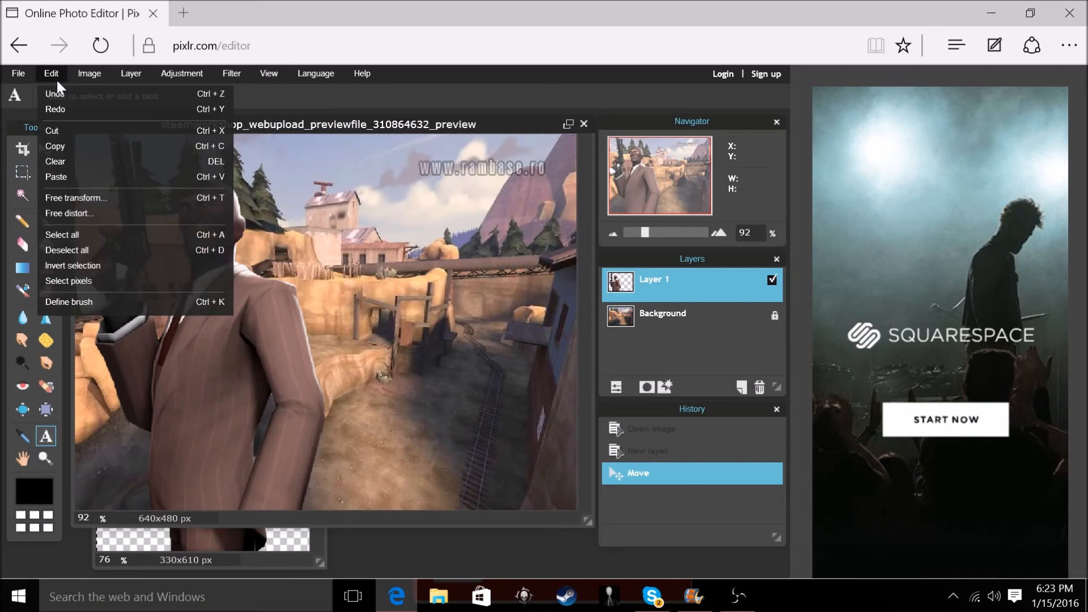
pyautogui.click(148, 198)
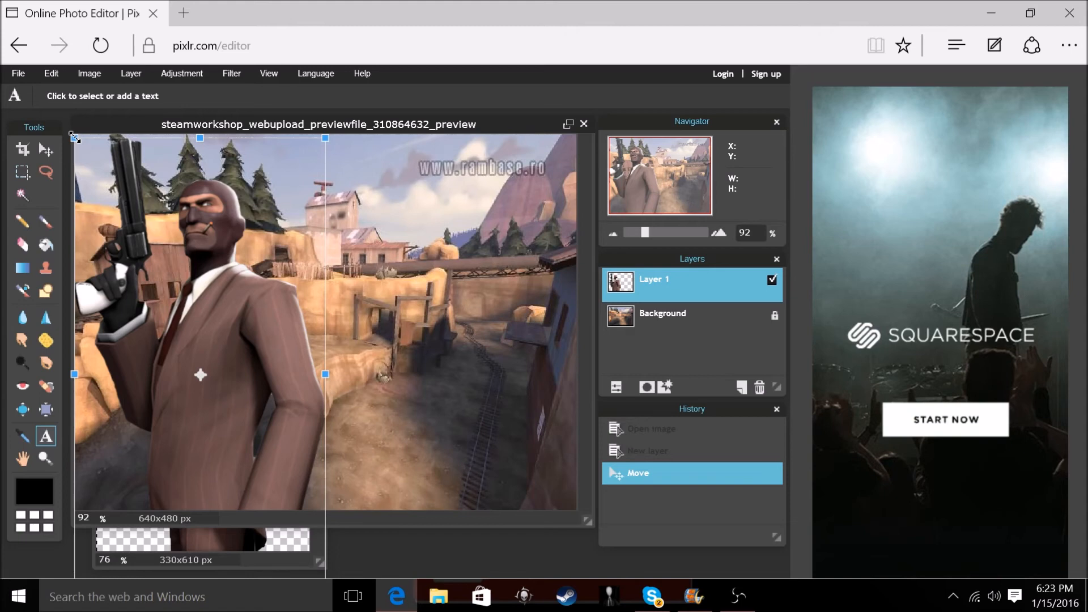
pyautogui.moveTo(75, 138); pyautogui.dragTo(2, 285)
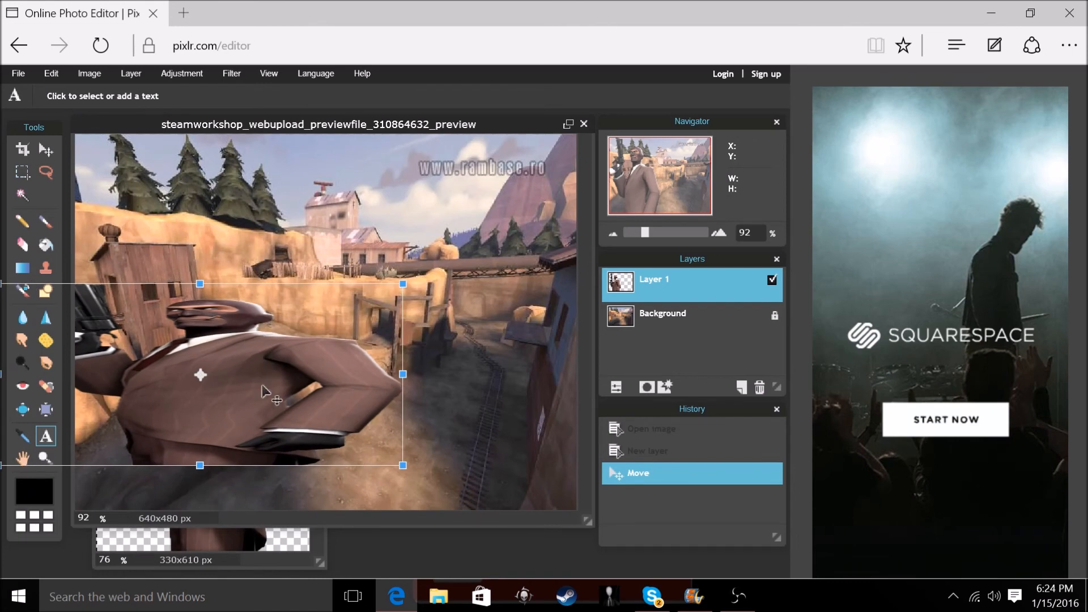
pyautogui.click(99, 210)
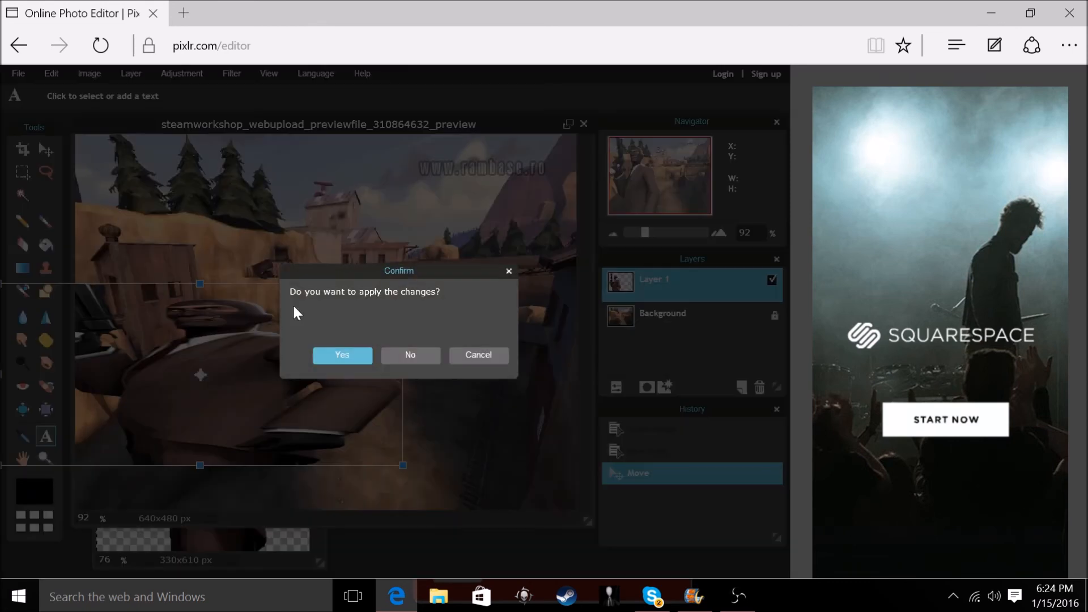
pyautogui.click(410, 354)
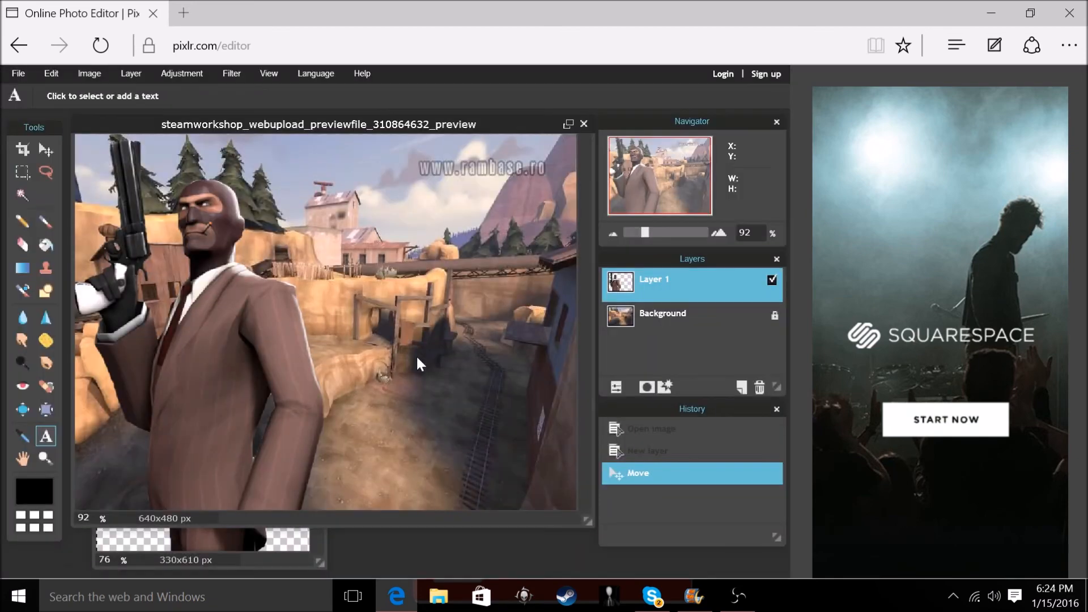
# Step: Shrink the spy layer very slightly with Free transform and apply the change
pyautogui.click(55, 74)
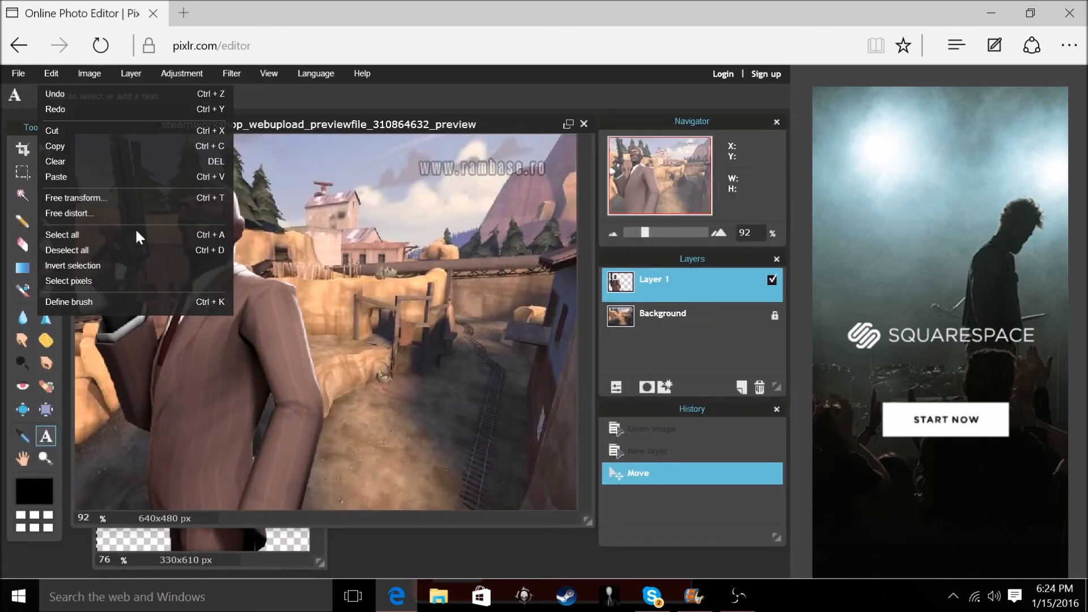
pyautogui.click(137, 198)
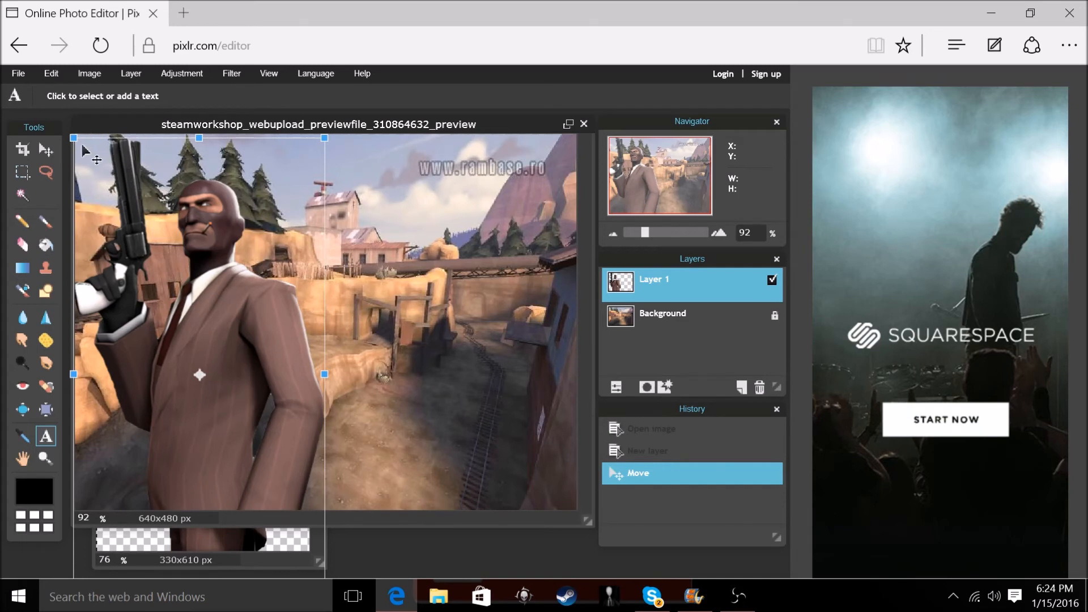
pyautogui.moveTo(74, 136)
pyautogui.mouseDown()
pyautogui.moveTo(119, 297)
pyautogui.moveTo(92, 238)
pyautogui.moveTo(136, 328)
pyautogui.moveTo(102, 267)
pyautogui.moveTo(65, 170)
pyautogui.moveTo(176, 332)
pyautogui.moveTo(81, 199)
pyautogui.moveTo(155, 329)
pyautogui.moveTo(104, 191)
pyautogui.moveTo(57, 137)
pyautogui.mouseUp()
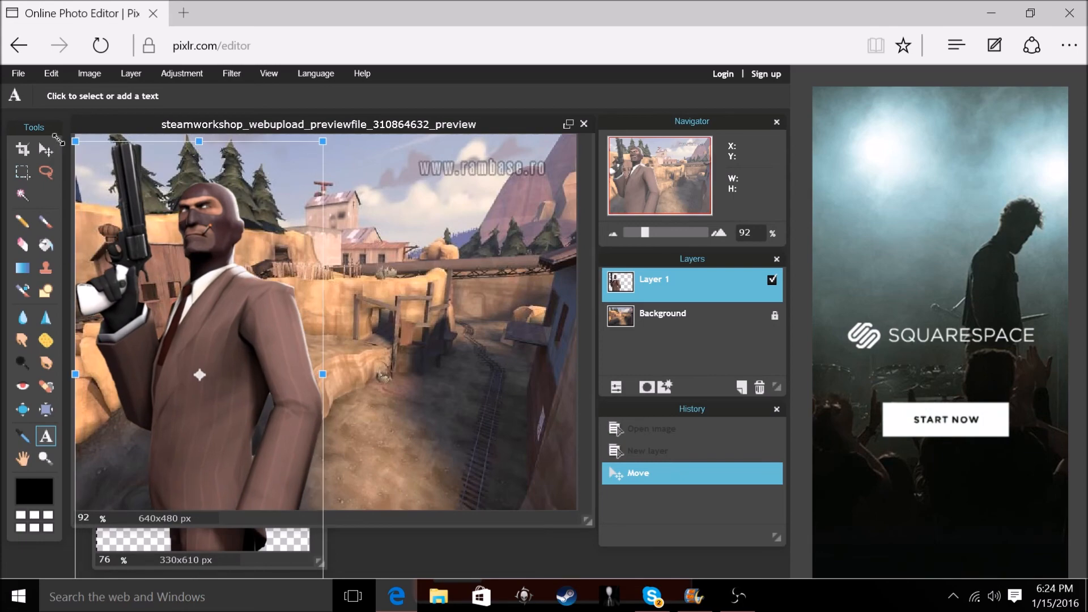
pyautogui.click(421, 301)
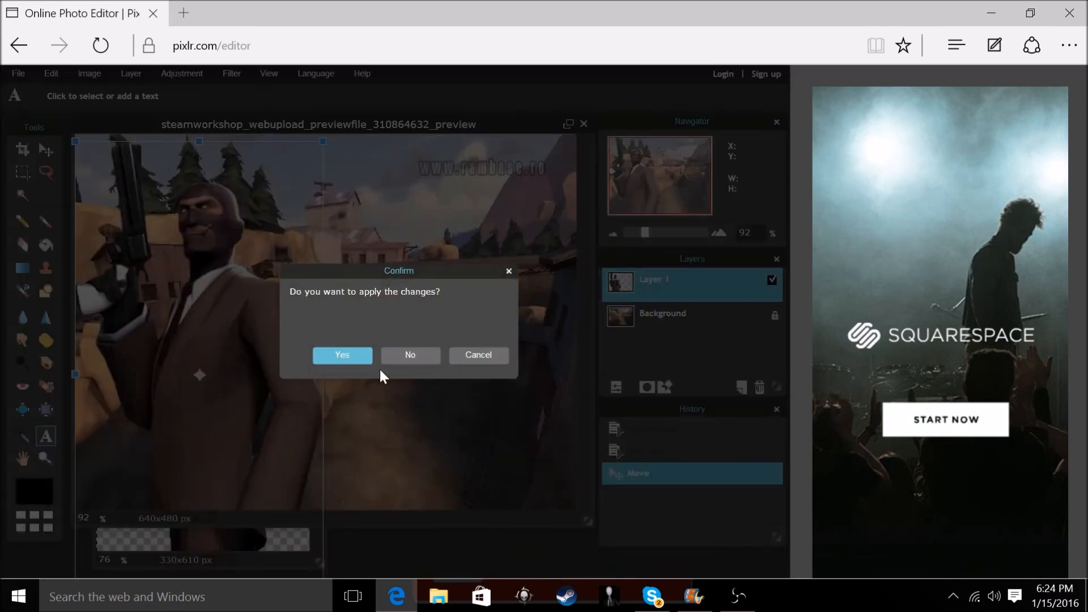
pyautogui.click(371, 353)
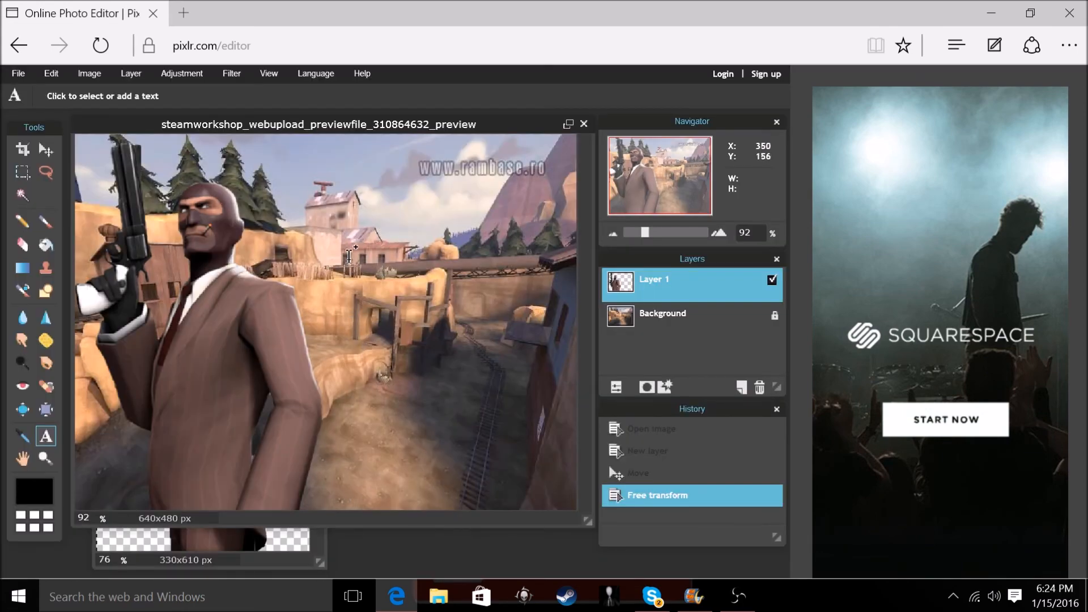
# Step: Try rotating the spy layer with Free transform and discard the changes
pyautogui.click(48, 70)
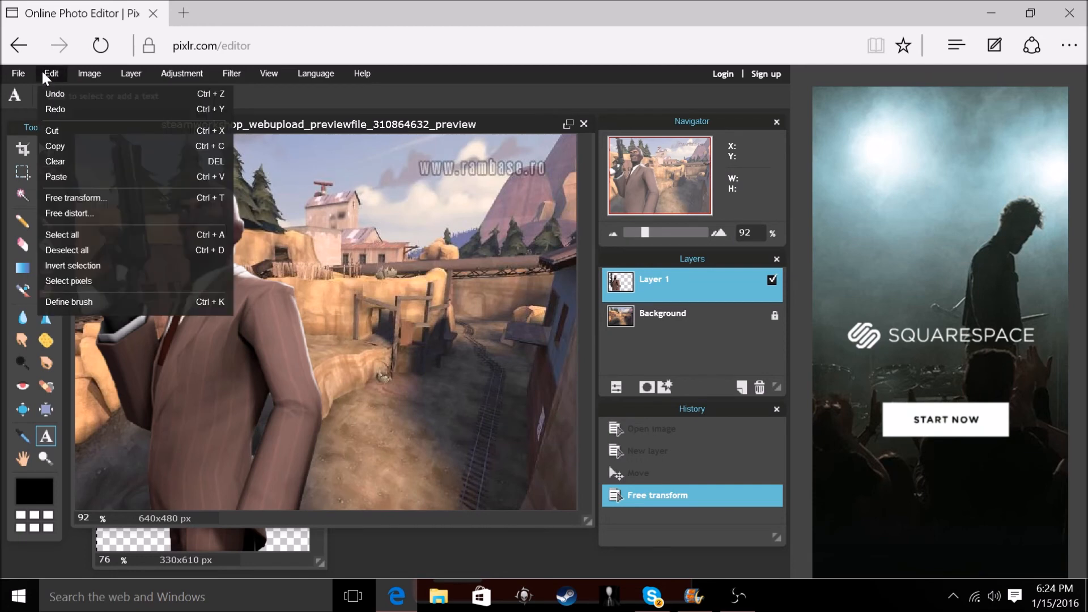
pyautogui.click(104, 201)
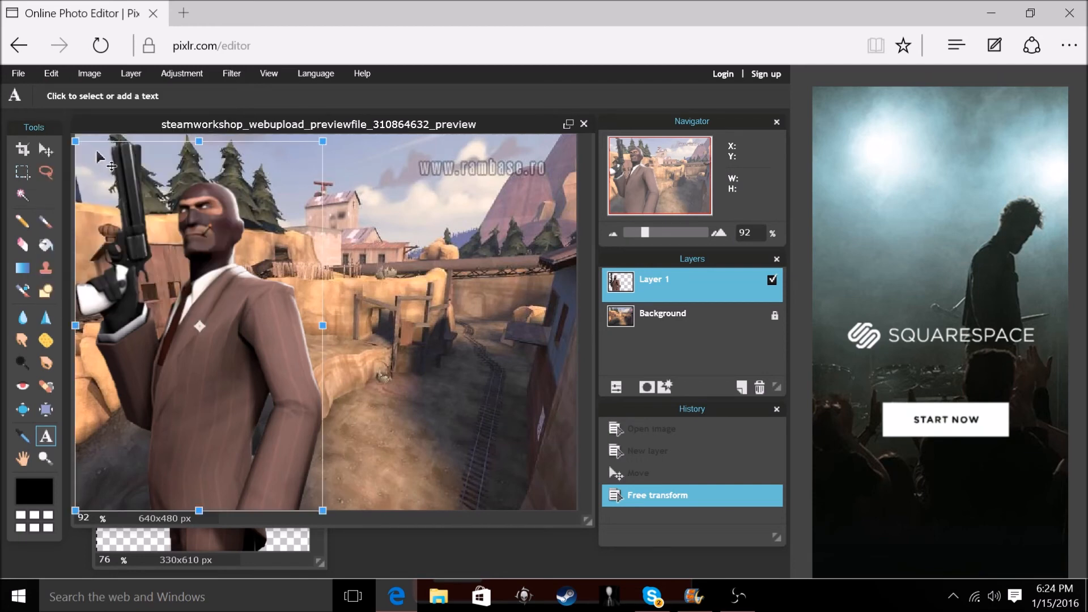
pyautogui.moveTo(88, 137); pyautogui.dragTo(349, 497)
pyautogui.moveTo(393, 436); pyautogui.dragTo(167, 131)
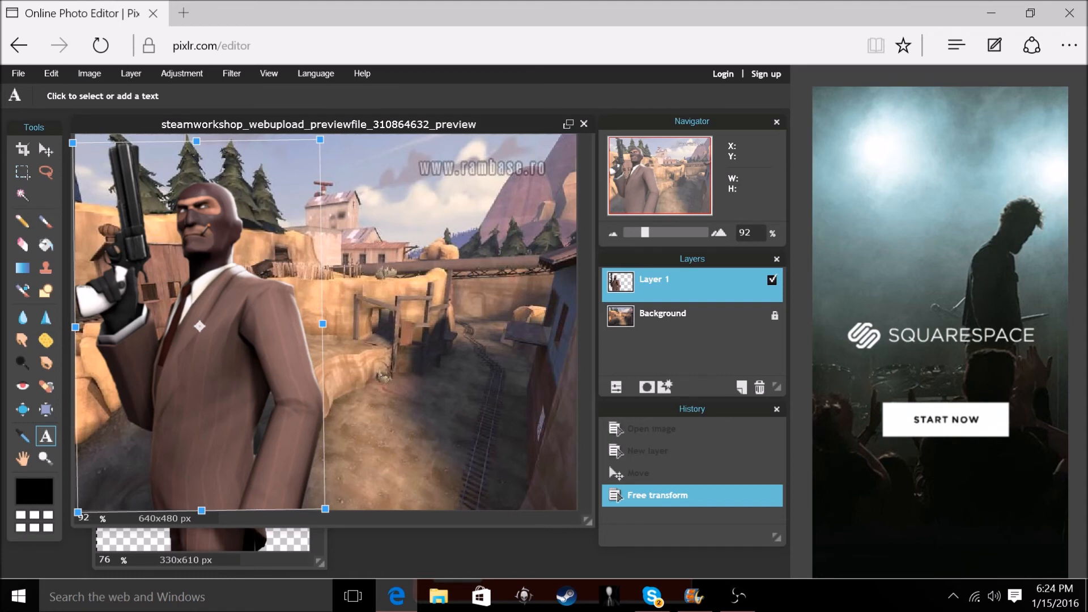
pyautogui.click(336, 254)
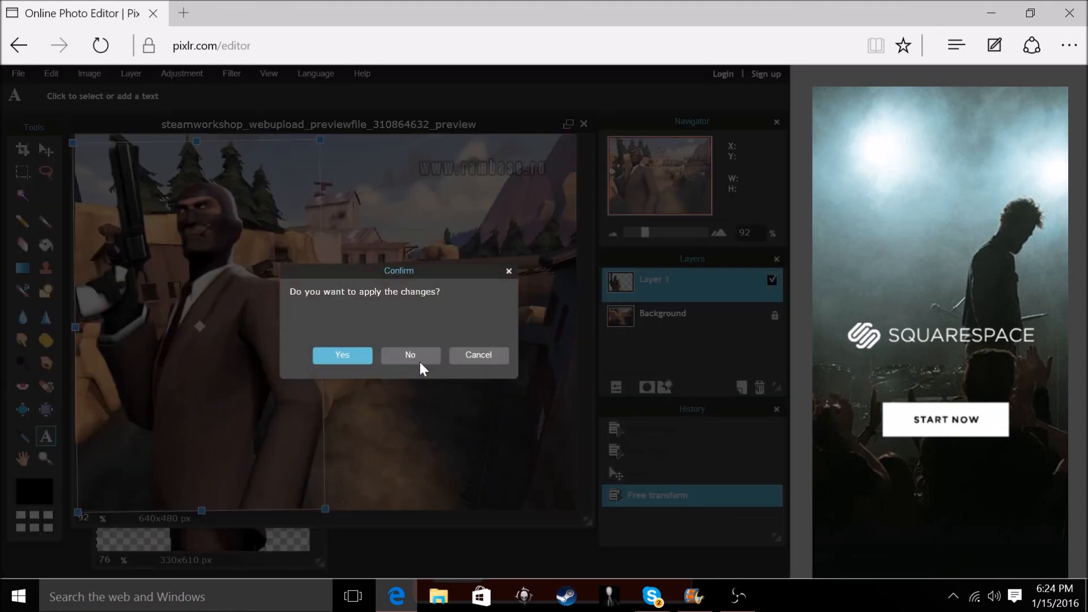
pyautogui.click(396, 351)
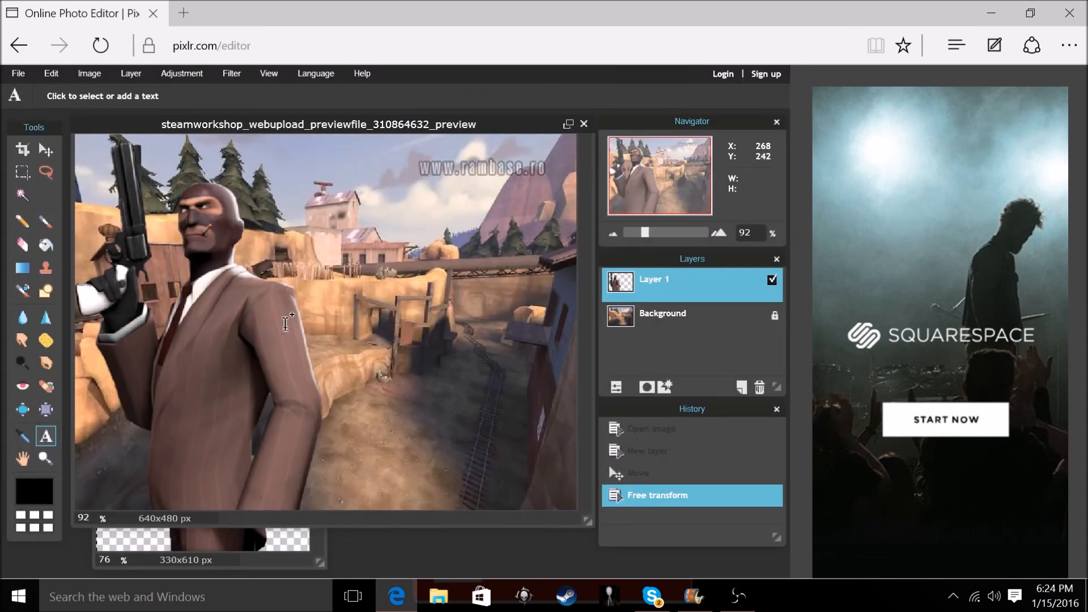